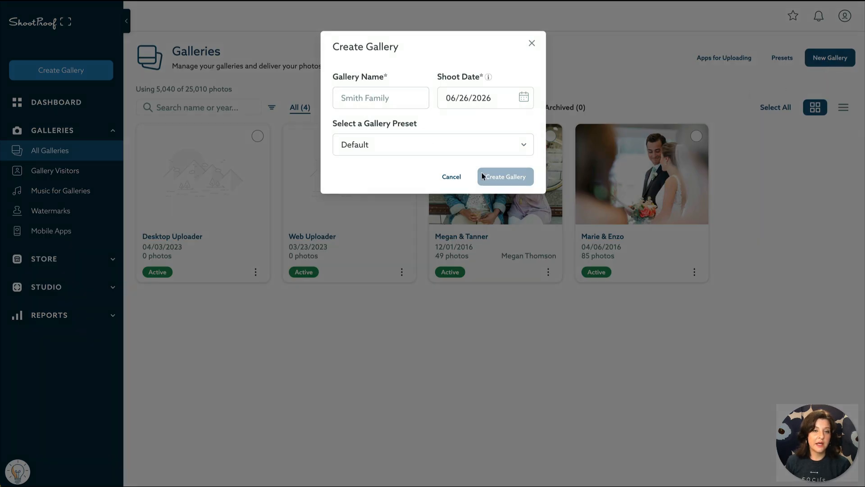
Step: Discard the Create Gallery form and open the empty Web Uploader gallery
{"action": "left_click", "coordinate": [532, 42]}
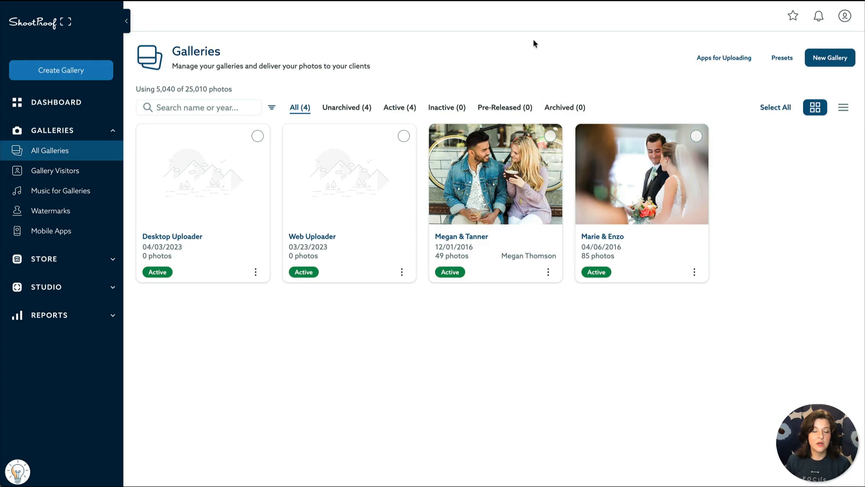
{"action": "left_click", "coordinate": [379, 242]}
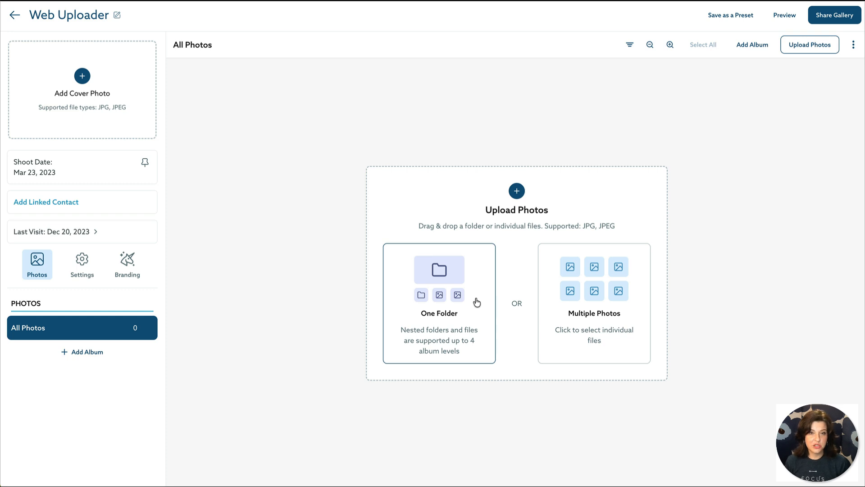
Step: Select the first four Smith Family photos from Bennett Family and upload them to the gallery
{"action": "left_click", "coordinate": [626, 311]}
{"action": "left_click_drag", "start_coordinate": [221, 75], "coordinate": [426, 113]}
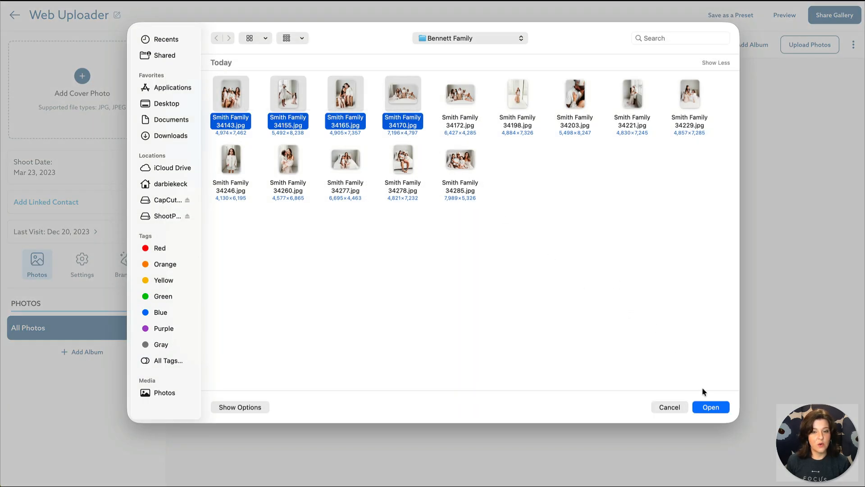
{"action": "left_click", "coordinate": [715, 406]}
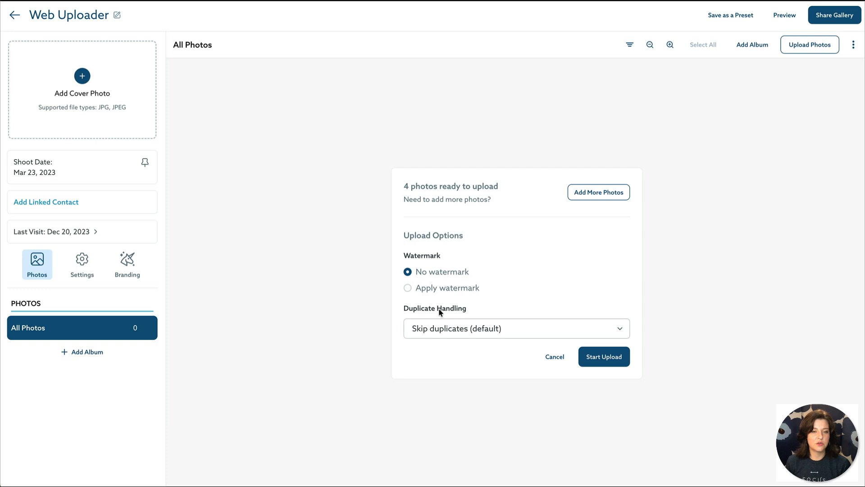
{"action": "left_click", "coordinate": [623, 364]}
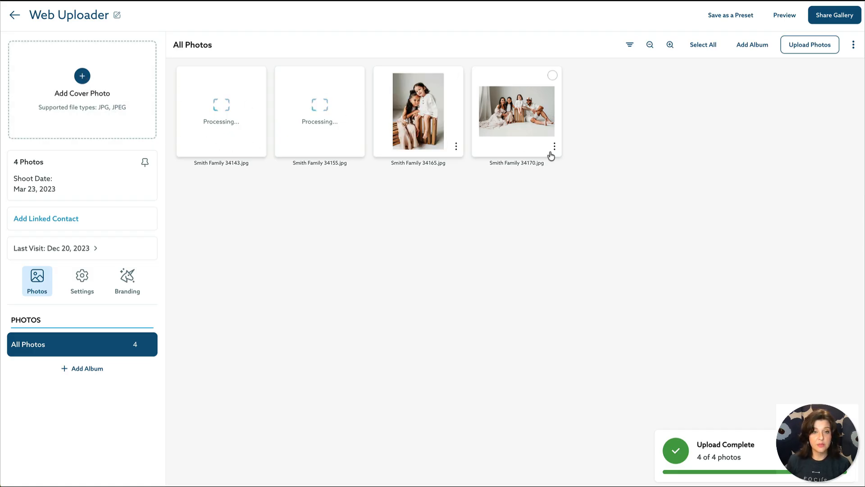
{"action": "mouse_move", "coordinate": [529, 135]}
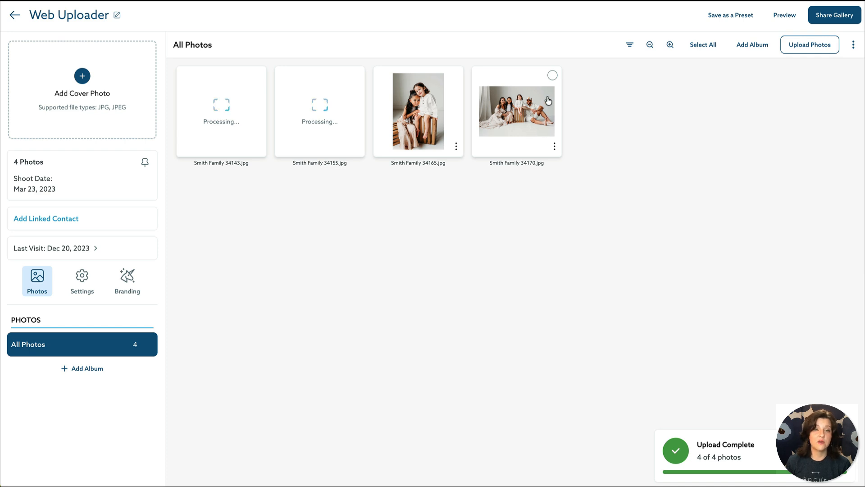
Step: Save the fourth, wide family photo as gallery cover with its focal point raised to the faces
{"action": "left_click_drag", "start_coordinate": [541, 118], "coordinate": [109, 82]}
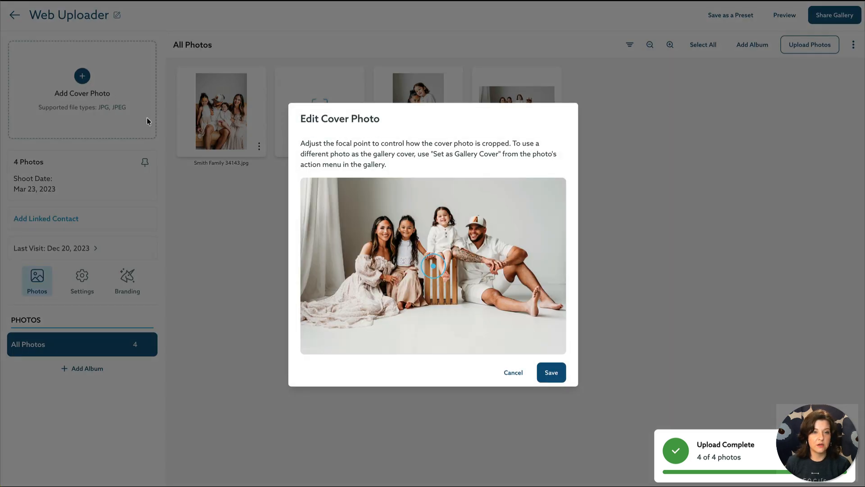
{"action": "left_click_drag", "start_coordinate": [433, 265], "coordinate": [435, 234]}
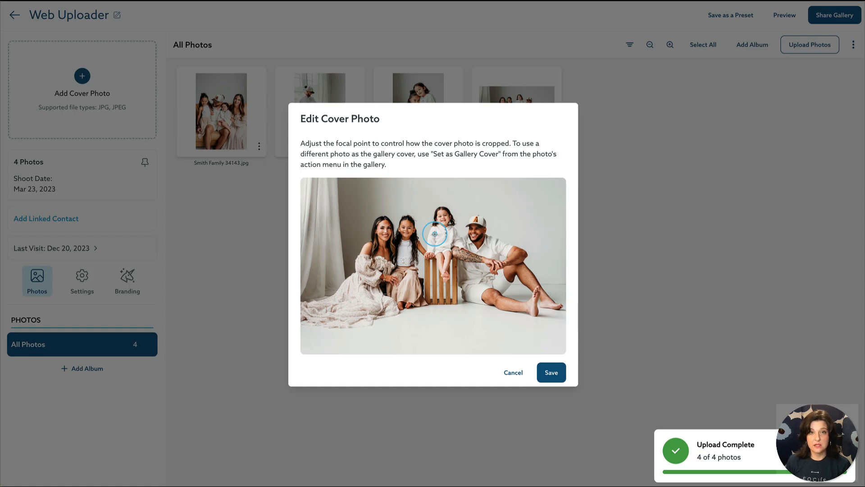
{"action": "left_click", "coordinate": [552, 372]}
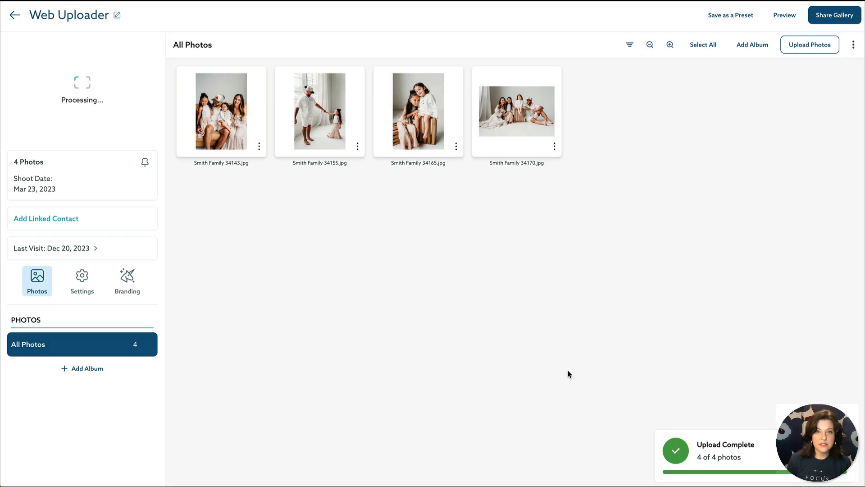
Step: Return to the Galleries list and check the Apps for Uploading panel and account menu
{"action": "left_click", "coordinate": [15, 15]}
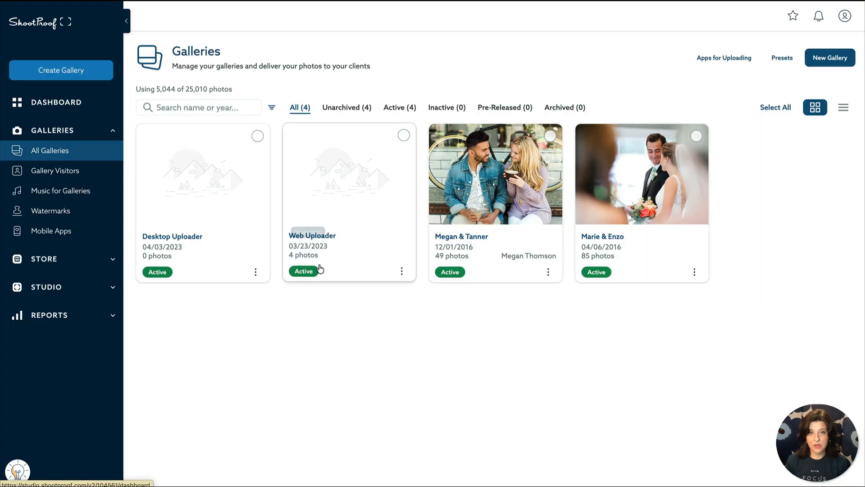
{"action": "left_click", "coordinate": [738, 63]}
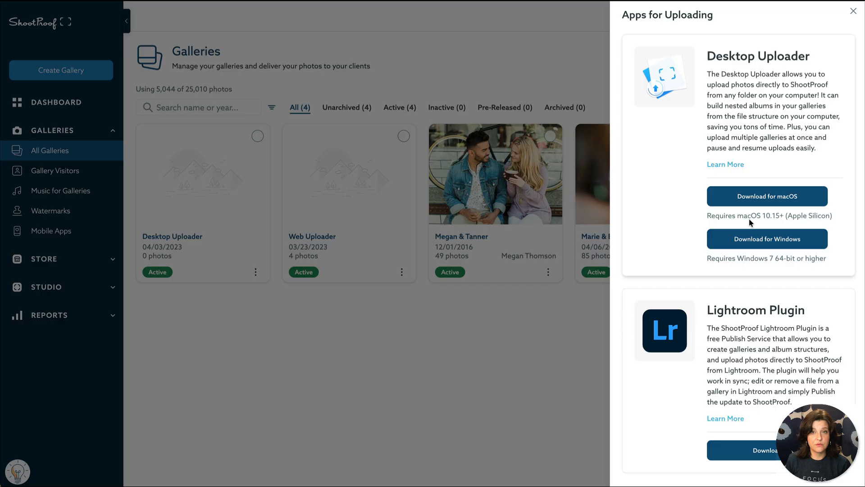
{"action": "left_click", "coordinate": [853, 11]}
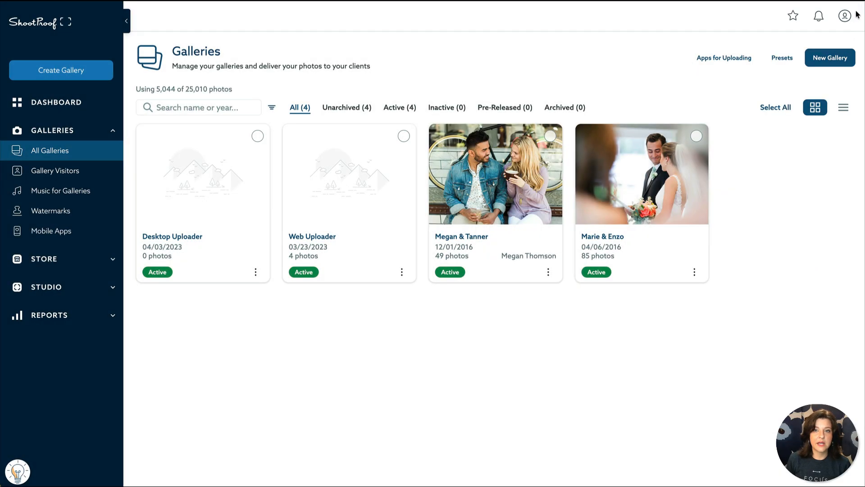
{"action": "left_click", "coordinate": [845, 16]}
{"action": "left_click", "coordinate": [717, 305]}
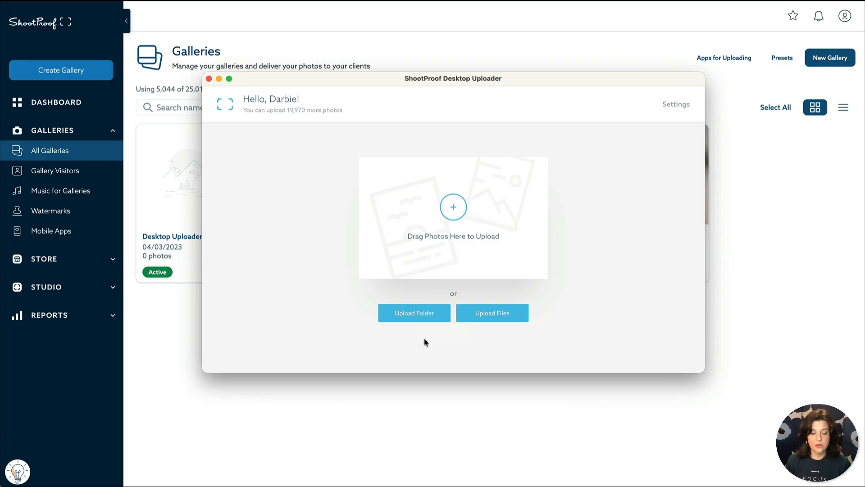
Step: Look through the Andrews Wedding subfolders, then pick the whole Andrews Wedding folder from Desktop for upload
{"action": "left_click", "coordinate": [419, 324]}
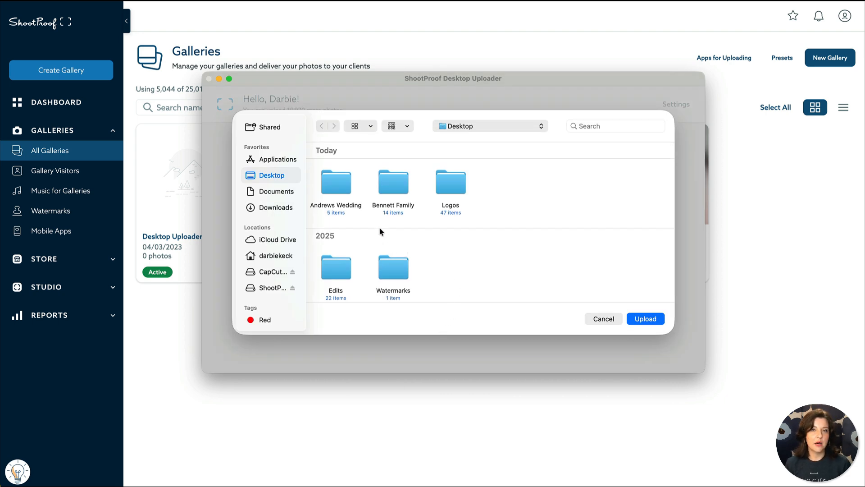
{"action": "double_click", "coordinate": [342, 189]}
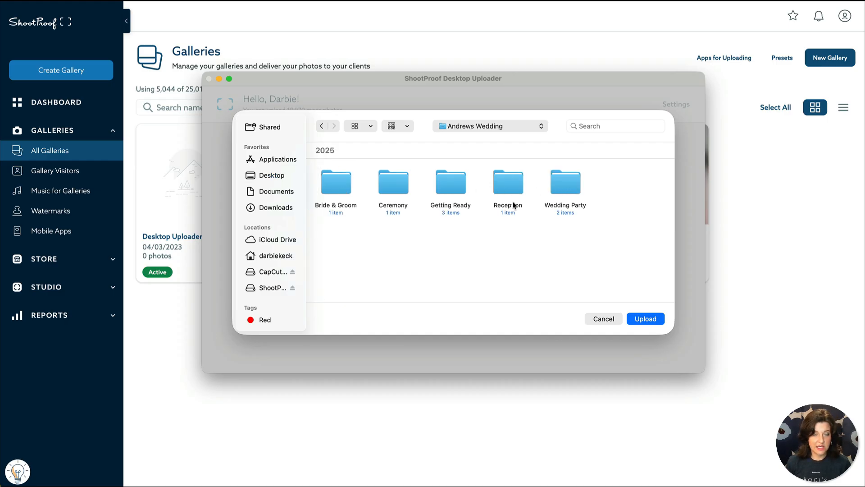
{"action": "double_click", "coordinate": [336, 184]}
{"action": "left_click", "coordinate": [322, 125]}
{"action": "left_click", "coordinate": [449, 193]}
{"action": "double_click", "coordinate": [450, 193]}
{"action": "left_click", "coordinate": [322, 127]}
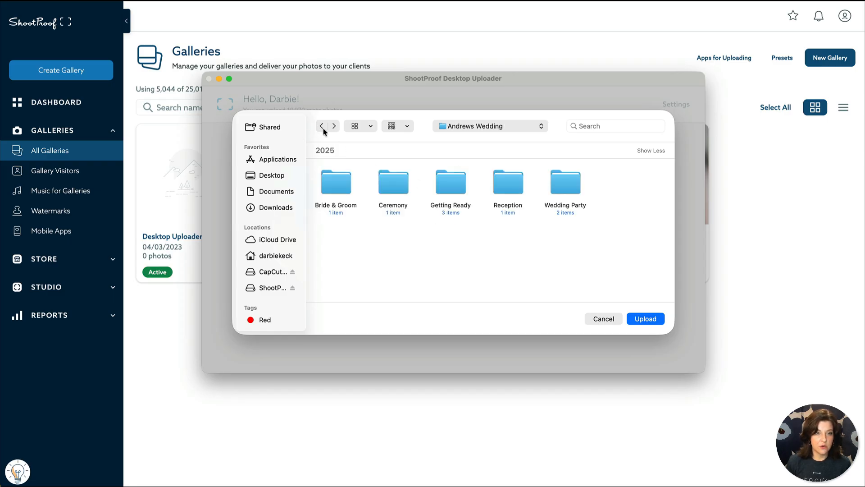
{"action": "left_click", "coordinate": [322, 127]}
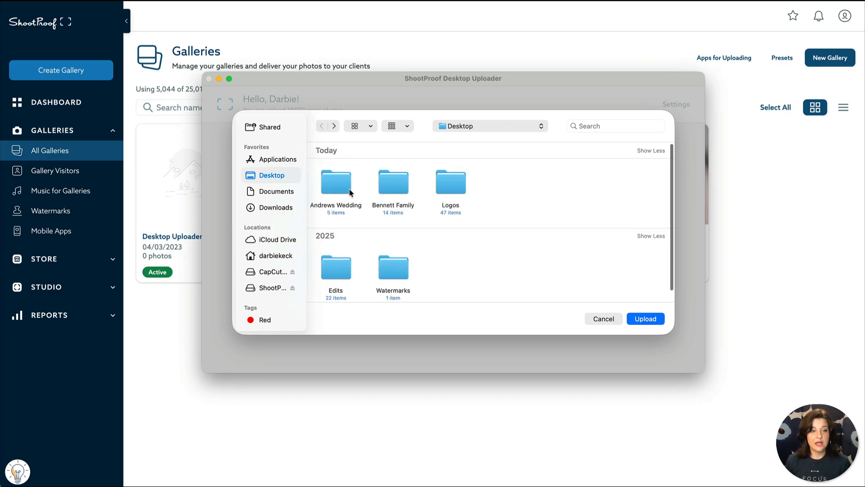
{"action": "left_click", "coordinate": [323, 171]}
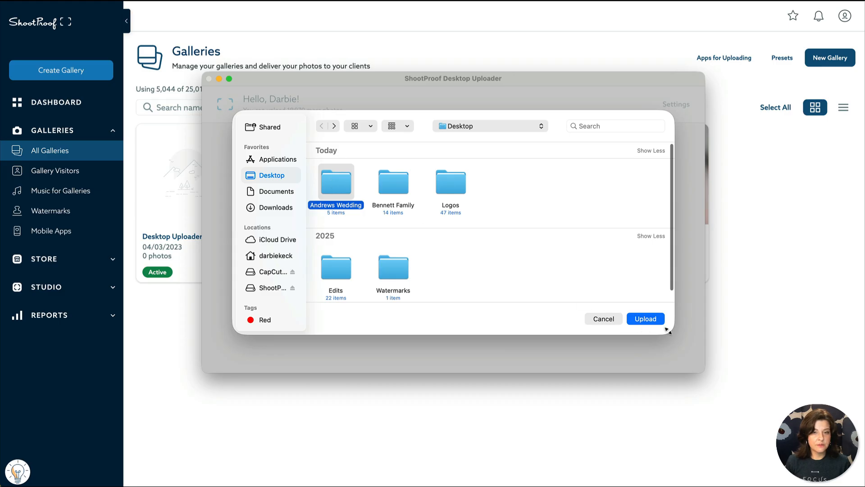
{"action": "left_click", "coordinate": [653, 319]}
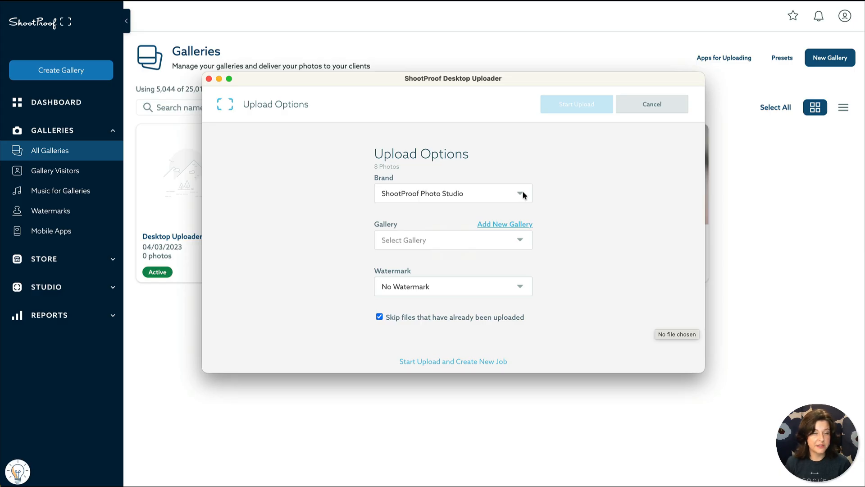
Step: Upload the 8 photos to ShootProof 101 Webinar's Desktop Uploader gallery, then close the uploader
{"action": "left_click", "coordinate": [517, 233]}
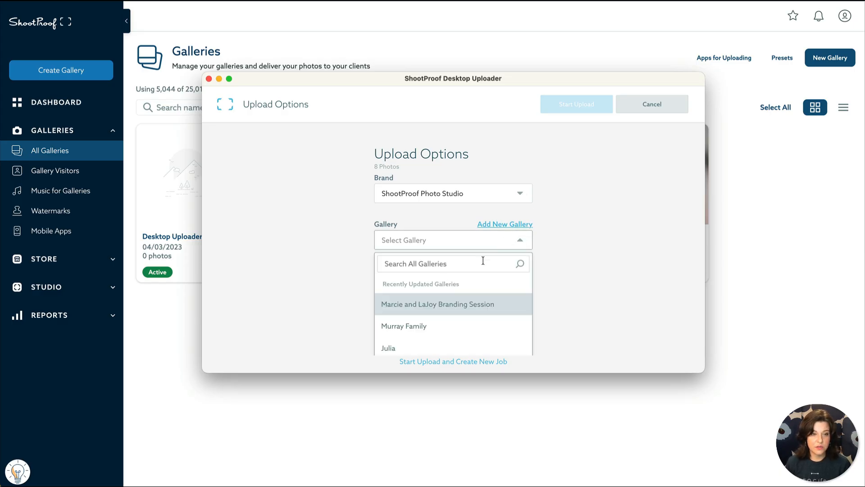
{"action": "scroll", "coordinate": [440, 296], "scroll_direction": "down", "scroll_amount": 3}
{"action": "scroll", "coordinate": [440, 296], "scroll_direction": "up", "scroll_amount": 4}
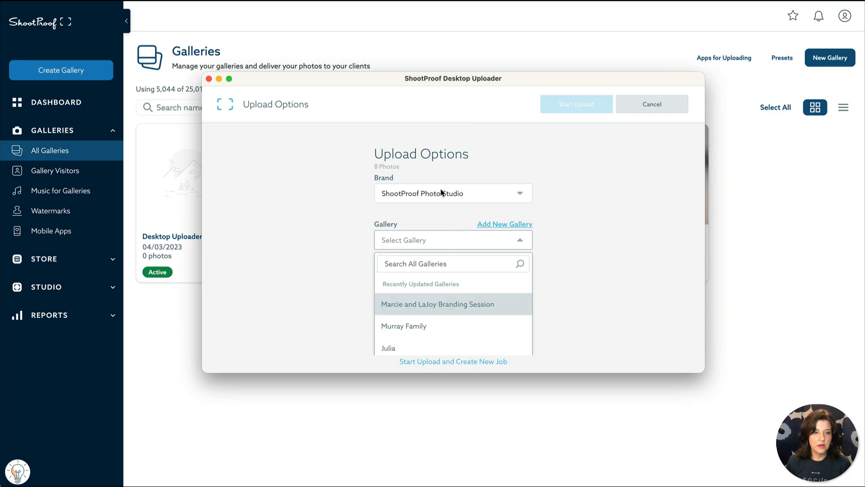
{"action": "left_click", "coordinate": [441, 194]}
{"action": "left_click", "coordinate": [441, 246]}
{"action": "left_click", "coordinate": [446, 241]}
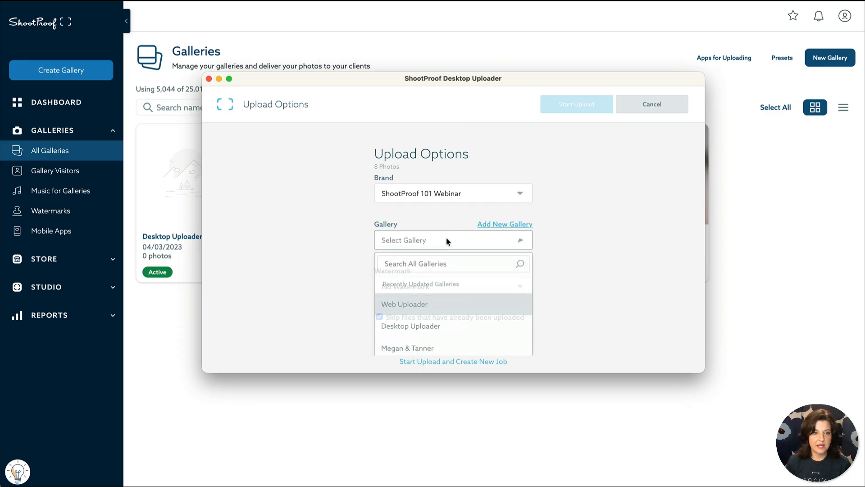
{"action": "left_click", "coordinate": [435, 327]}
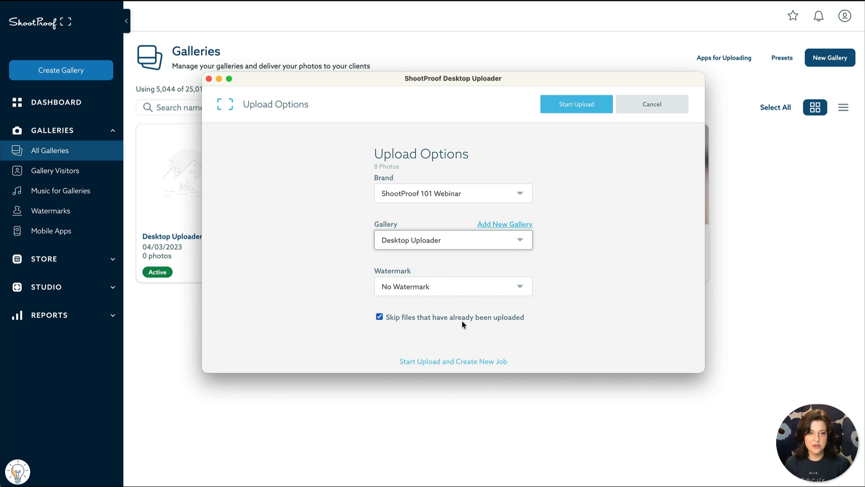
{"action": "left_click", "coordinate": [608, 108]}
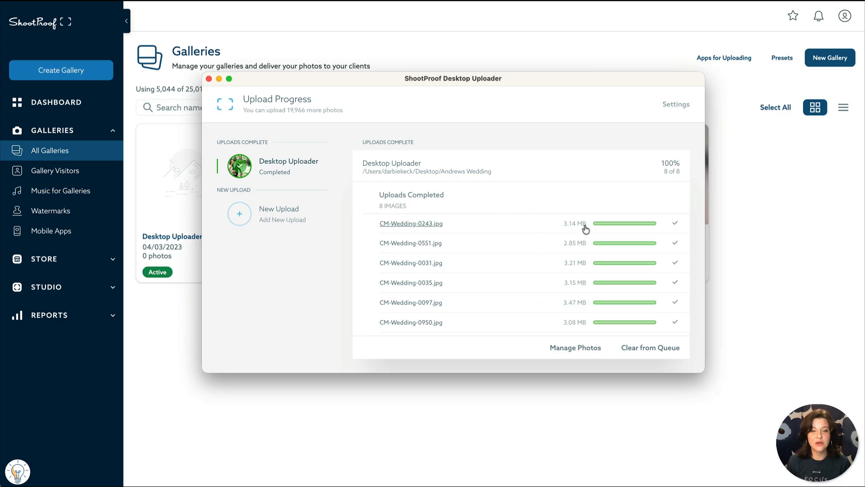
{"action": "left_click", "coordinate": [788, 325]}
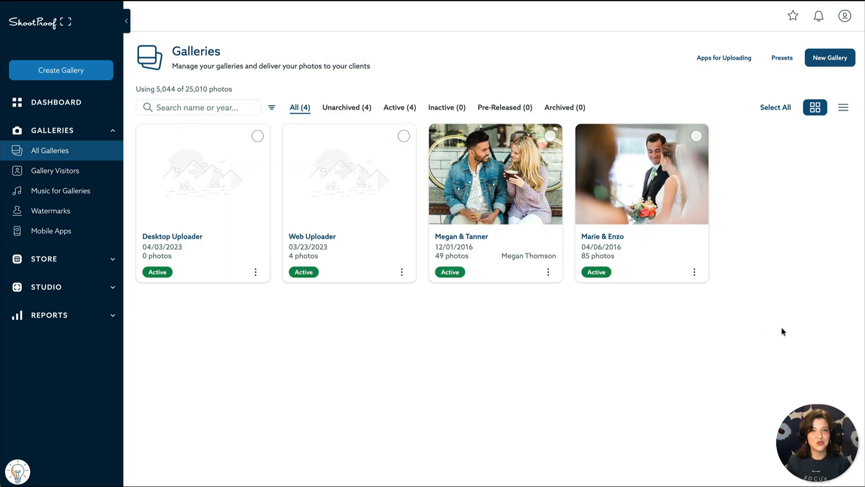
Step: Open Desktop Uploader and view the Wedding Party, Bride & Groom, Getting Ready, Ceremony and Reception albums, then Manage Albums
{"action": "left_click", "coordinate": [248, 245]}
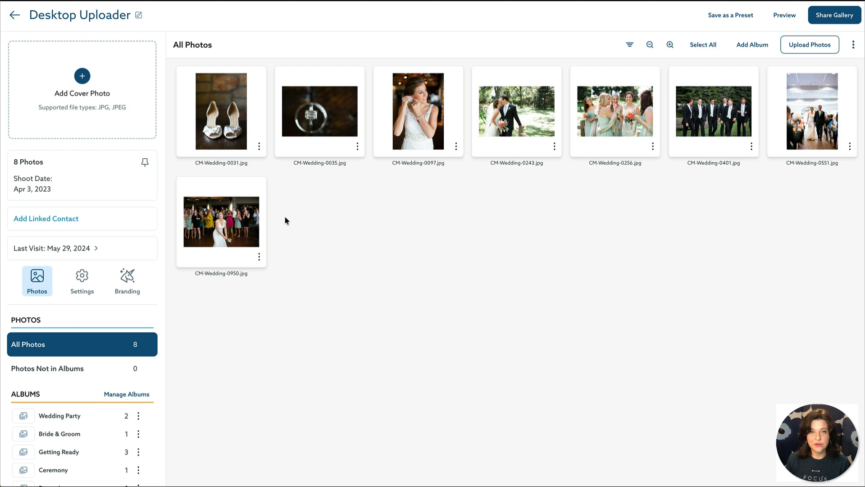
{"action": "scroll", "coordinate": [144, 322], "scroll_direction": "down", "scroll_amount": 1}
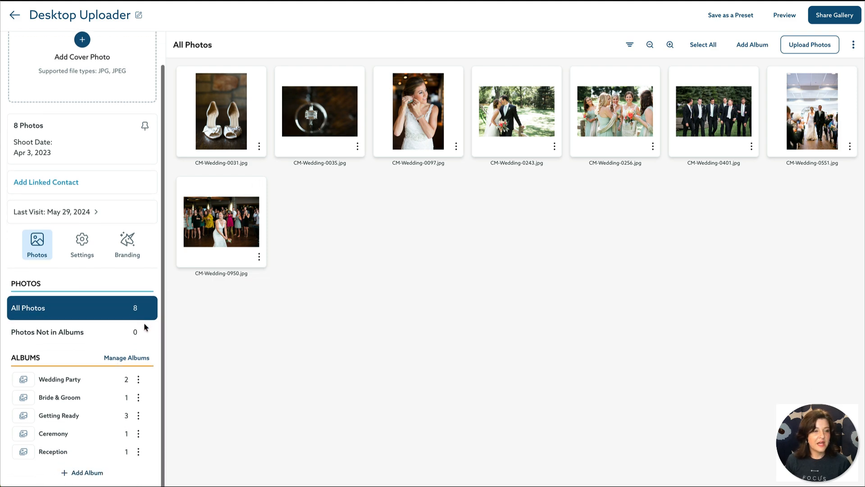
{"action": "left_click", "coordinate": [90, 386]}
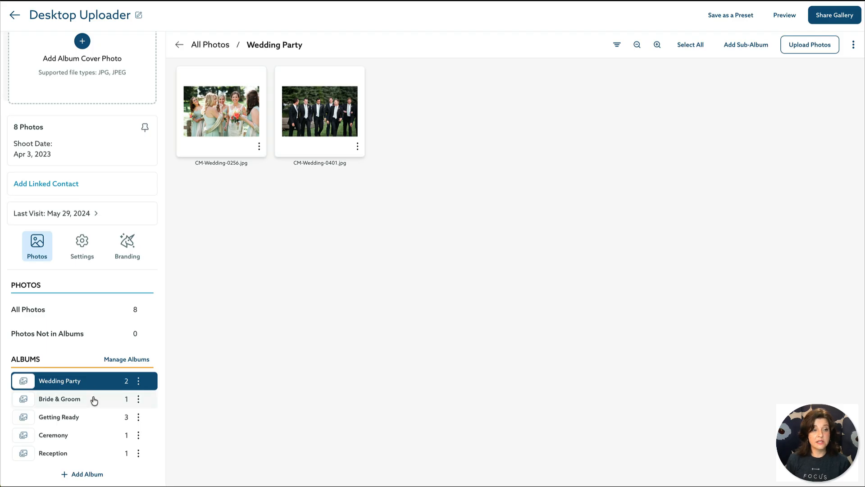
{"action": "left_click", "coordinate": [95, 401]}
{"action": "left_click", "coordinate": [87, 418]}
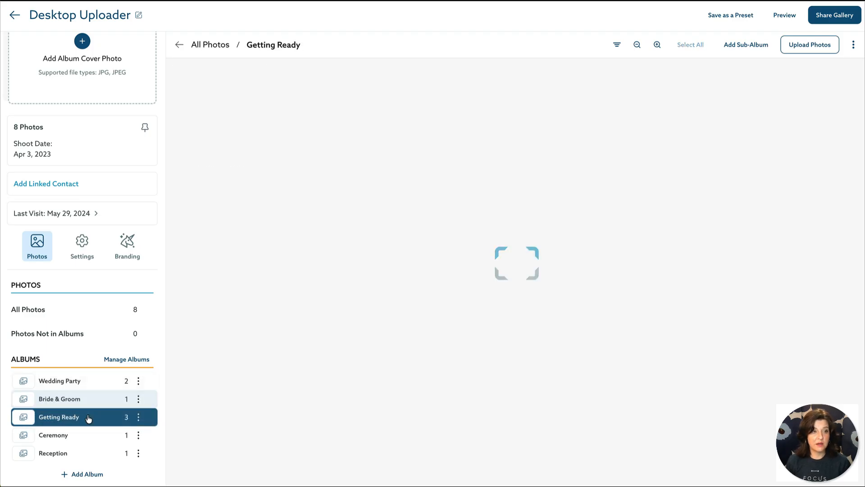
{"action": "left_click", "coordinate": [86, 439]}
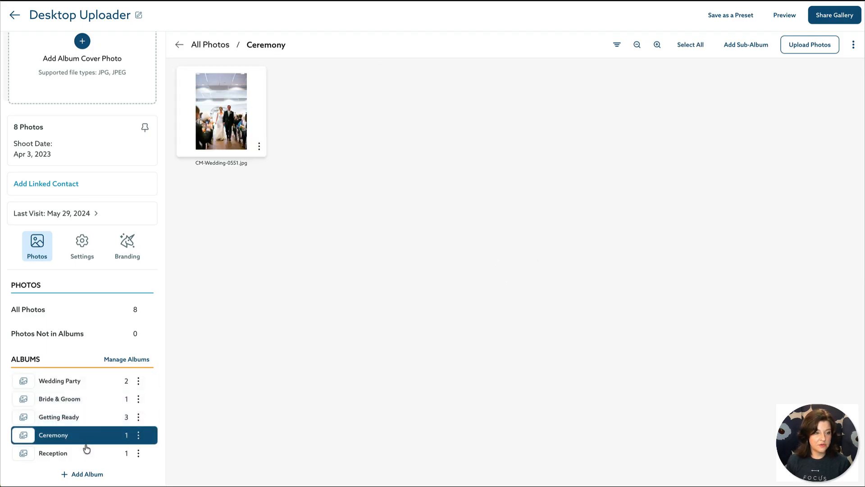
{"action": "left_click", "coordinate": [87, 455]}
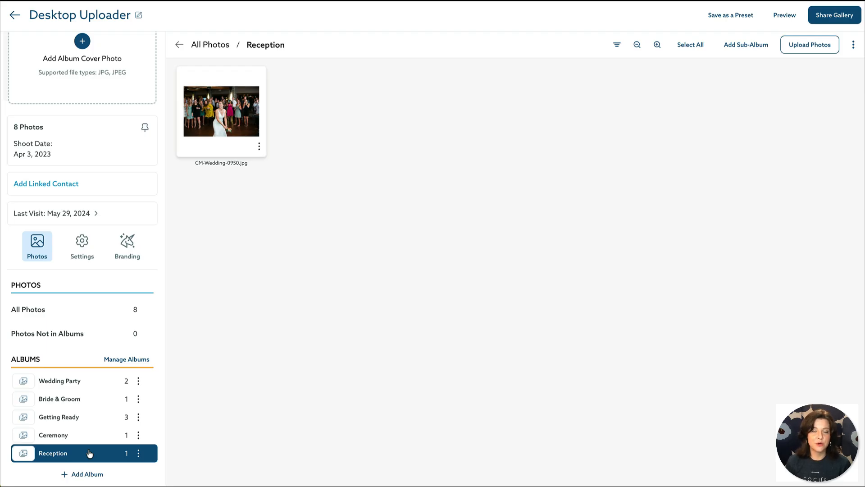
{"action": "left_click", "coordinate": [137, 362]}
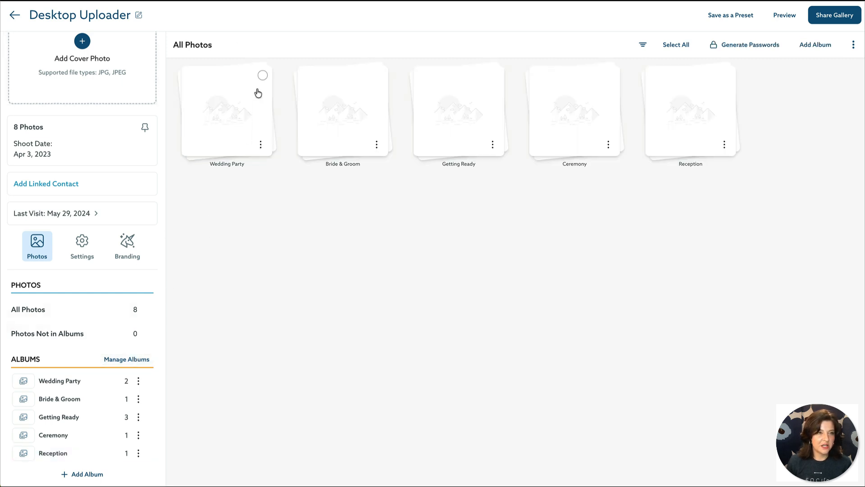
Step: Save CM-Wedding-0256 as the Wedding Party album cover, then return to All Photos
{"action": "left_click", "coordinate": [258, 93]}
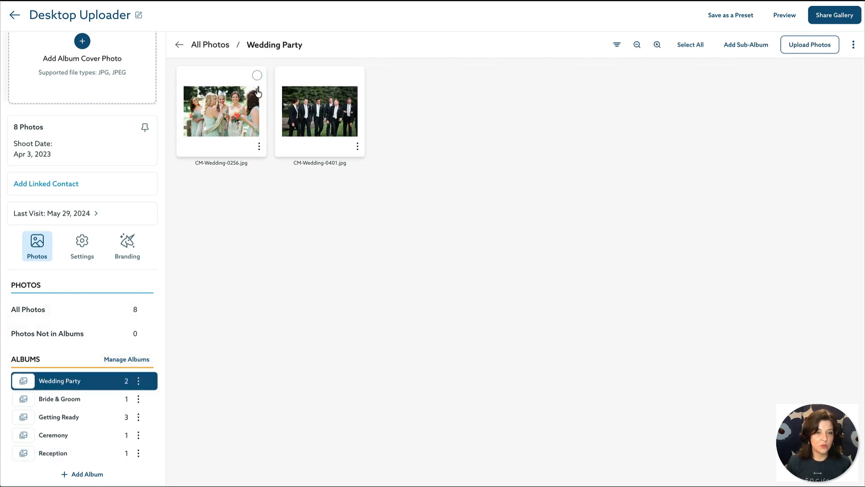
{"action": "left_click", "coordinate": [263, 150]}
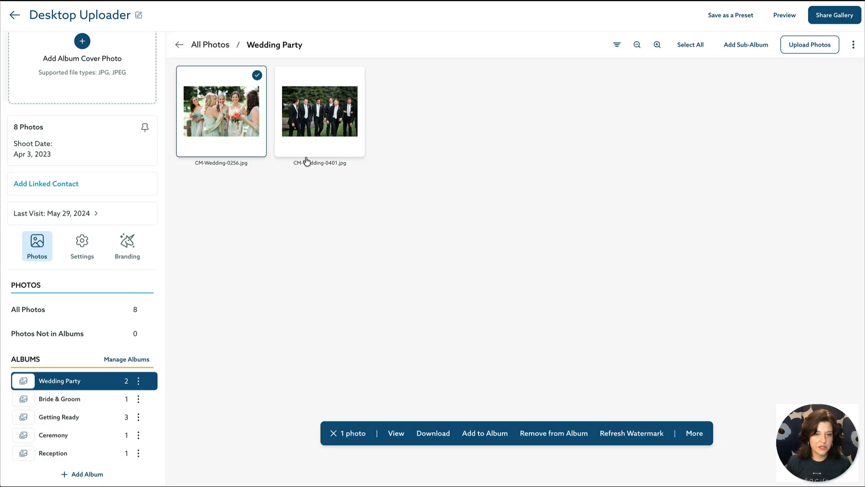
{"action": "left_click", "coordinate": [257, 75]}
{"action": "left_click", "coordinate": [260, 146]}
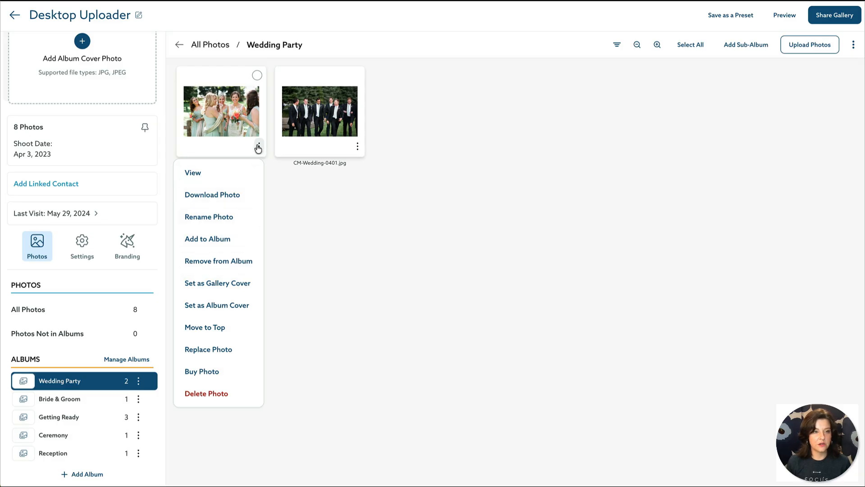
{"action": "left_click", "coordinate": [245, 306]}
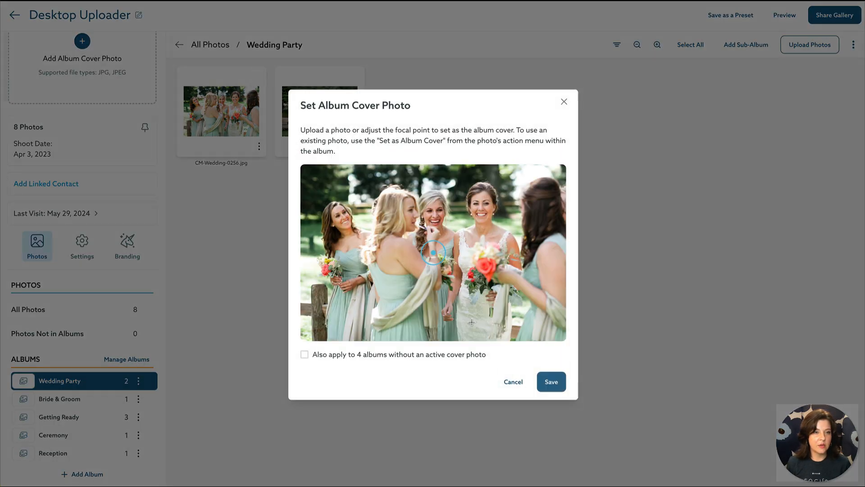
{"action": "left_click", "coordinate": [551, 382]}
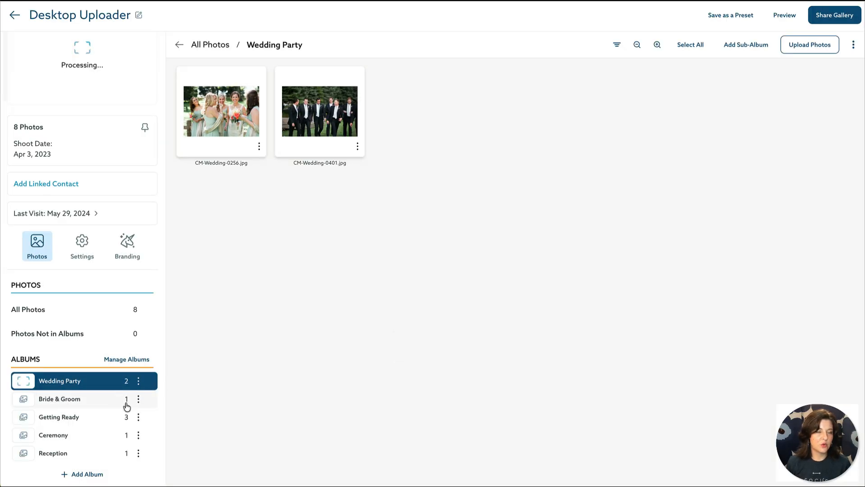
{"action": "left_click", "coordinate": [38, 343]}
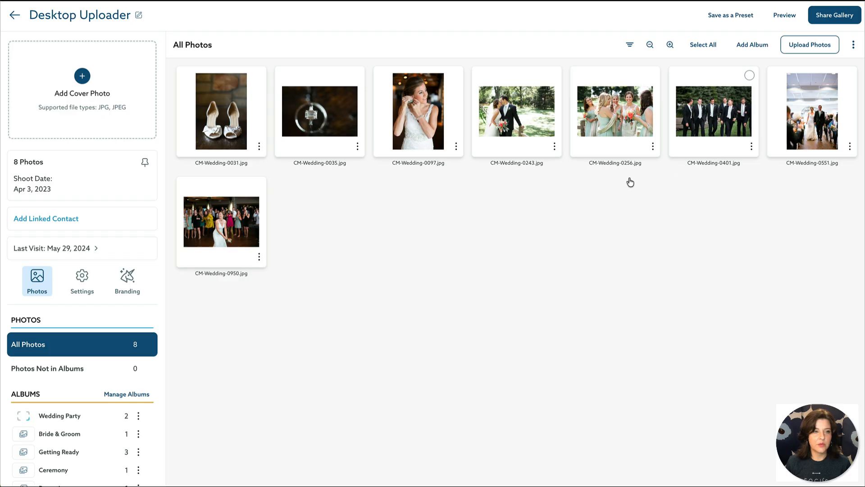
Step: Save CM-Wedding-0243 as gallery cover with focal point on the couple's faces, then go back
{"action": "left_click_drag", "start_coordinate": [527, 128], "coordinate": [84, 87]}
{"action": "left_click_drag", "start_coordinate": [432, 265], "coordinate": [381, 242]}
{"action": "left_click", "coordinate": [552, 372]}
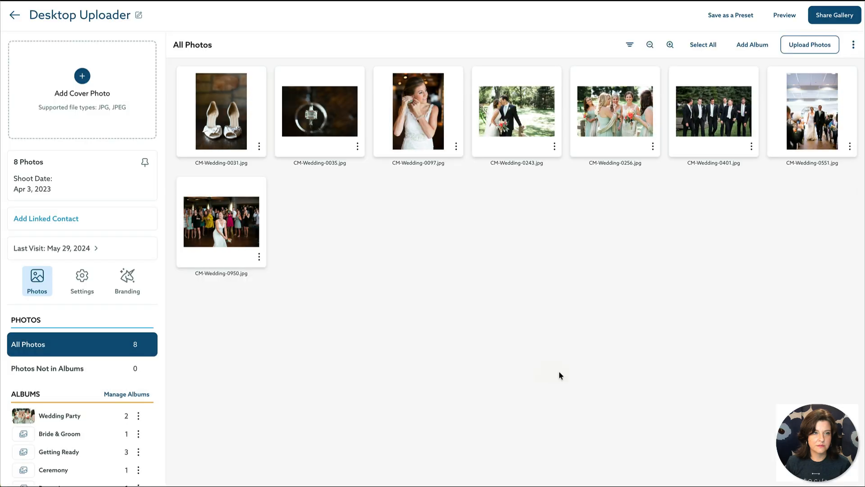
{"action": "left_click", "coordinate": [14, 15]}
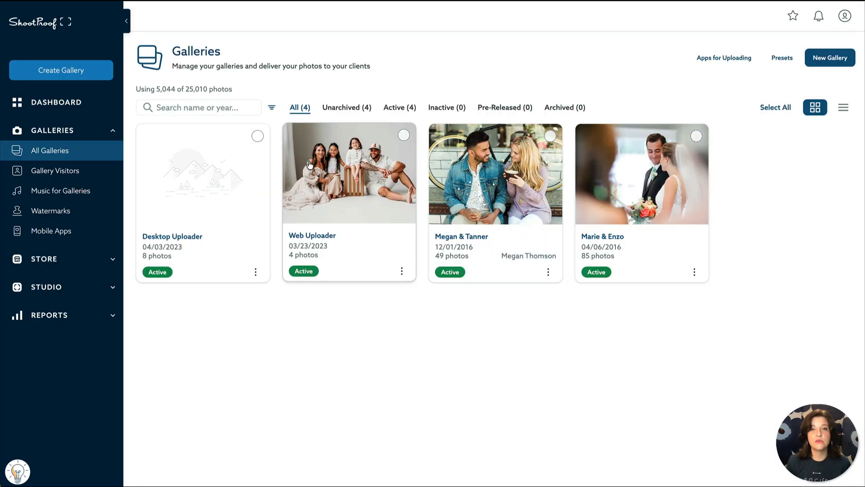
{"action": "left_click", "coordinate": [313, 192]}
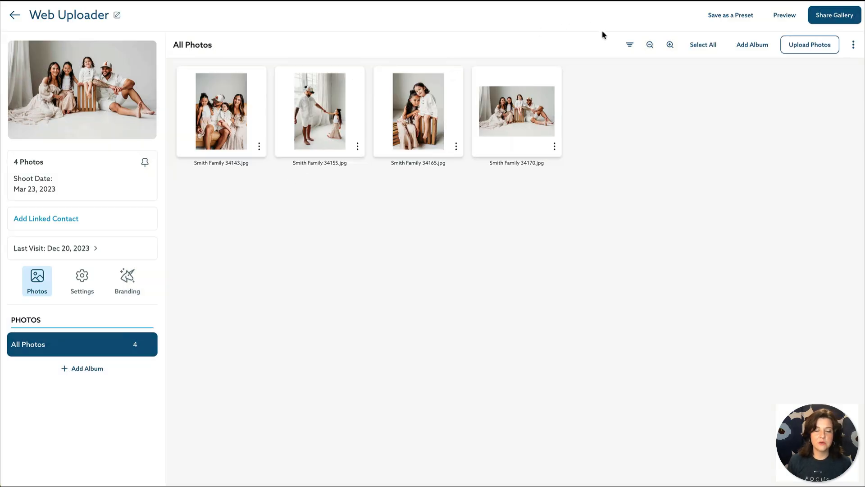
{"action": "left_click", "coordinate": [786, 19]}
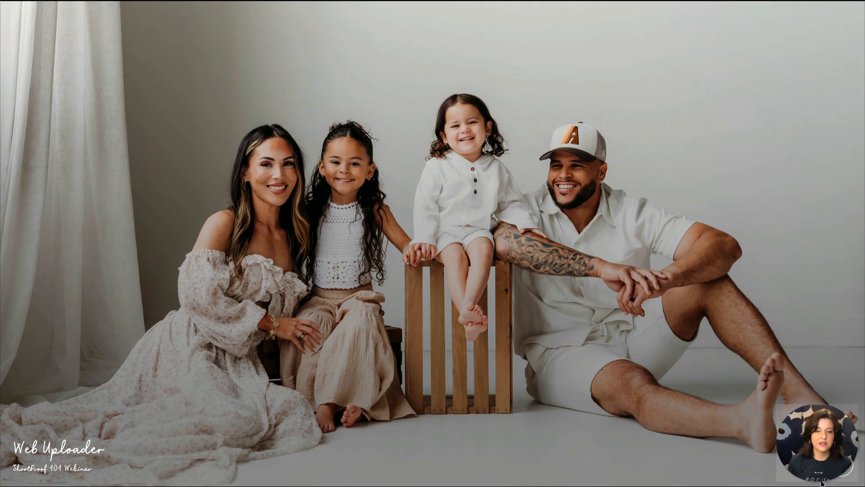
{"action": "scroll", "coordinate": [433, 243], "scroll_direction": "down", "scroll_amount": 3}
{"action": "scroll", "coordinate": [433, 243], "scroll_direction": "down", "scroll_amount": 3}
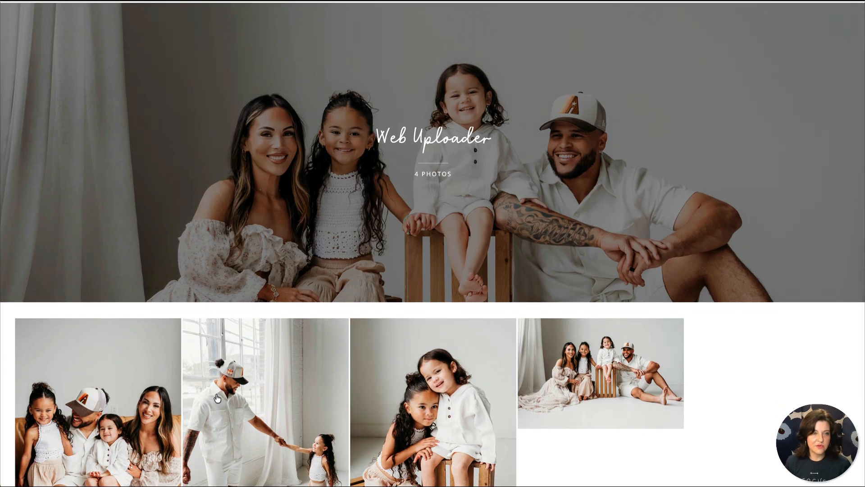
{"action": "scroll", "coordinate": [352, 398], "scroll_direction": "down", "scroll_amount": 3}
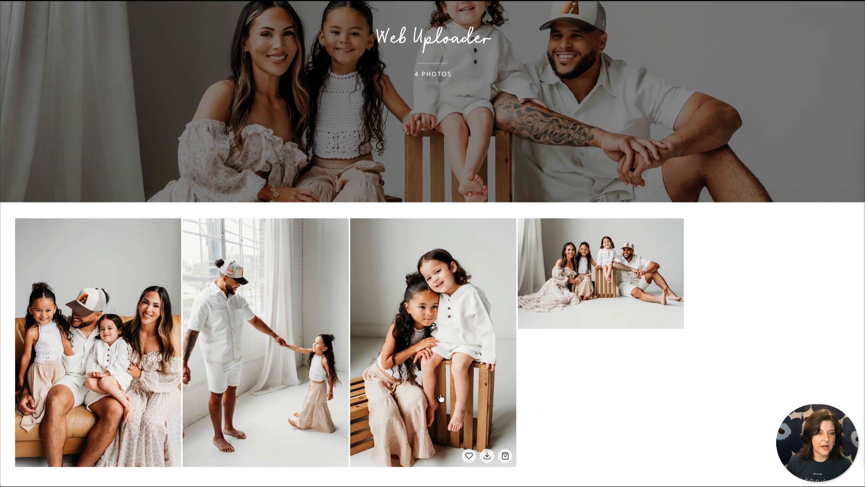
{"action": "scroll", "coordinate": [442, 398], "scroll_direction": "up", "scroll_amount": 4}
{"action": "scroll", "coordinate": [442, 397], "scroll_direction": "up", "scroll_amount": 2}
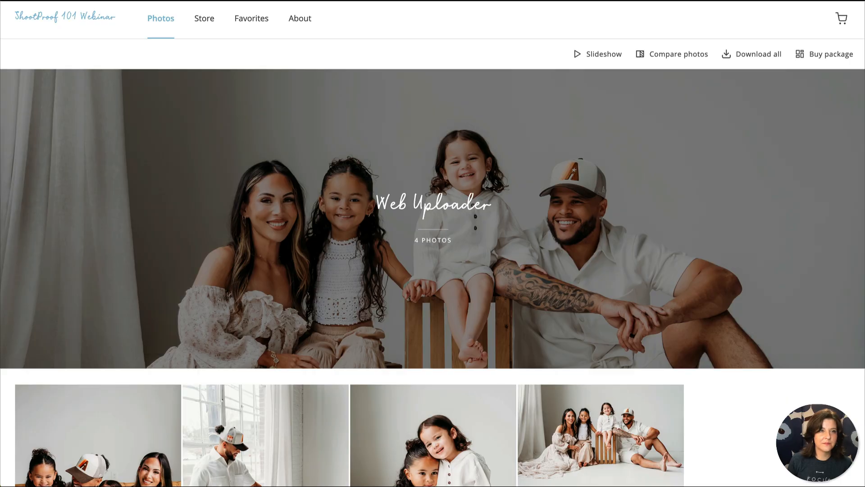
{"action": "key", "text": "ctrl+w"}
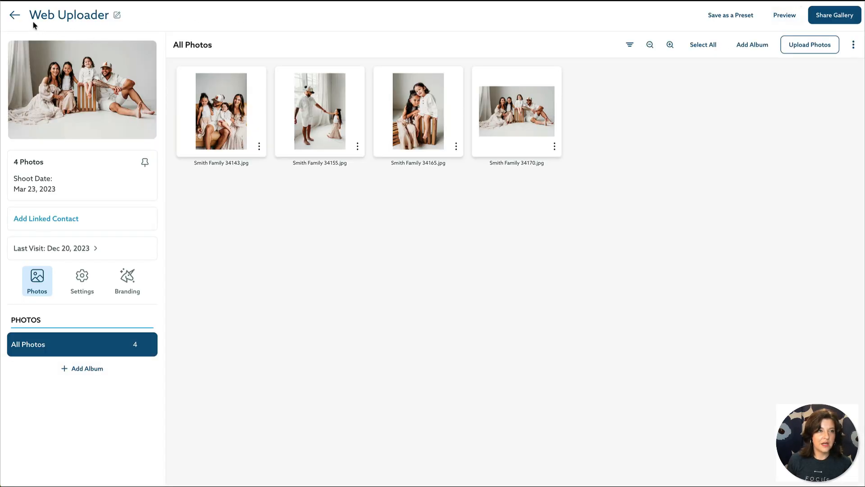
{"action": "left_click", "coordinate": [13, 15]}
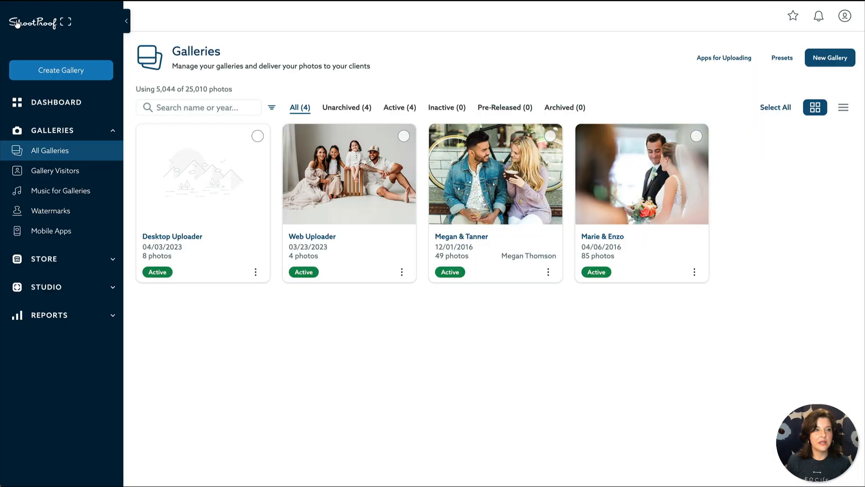
Step: Preview the Desktop Uploader gallery as a client, entering a visitor e-mail address to reach the albums
{"action": "left_click", "coordinate": [190, 204]}
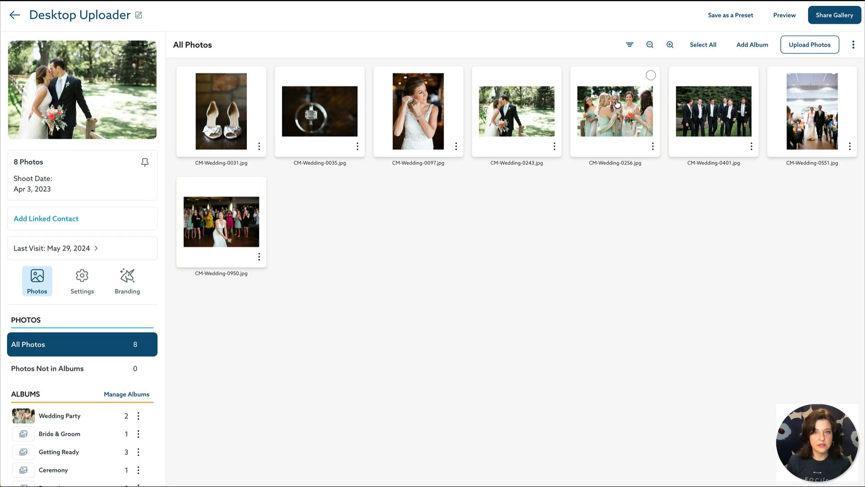
{"action": "left_click", "coordinate": [785, 18]}
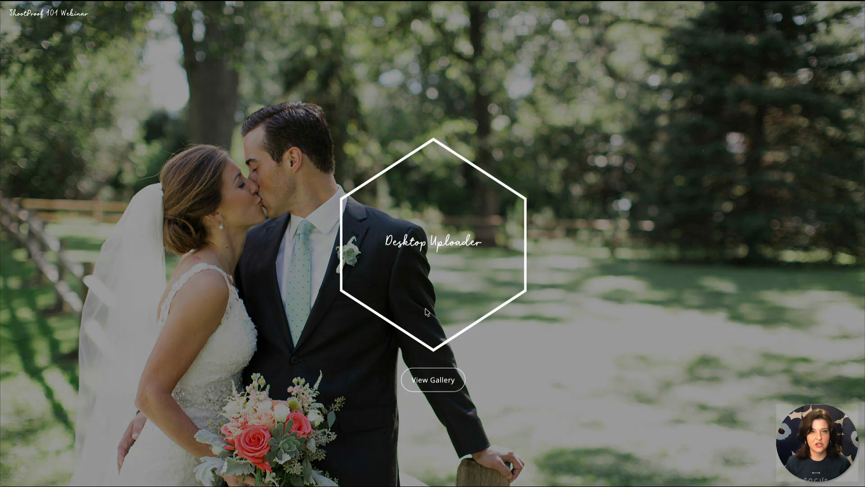
{"action": "left_click", "coordinate": [460, 382]}
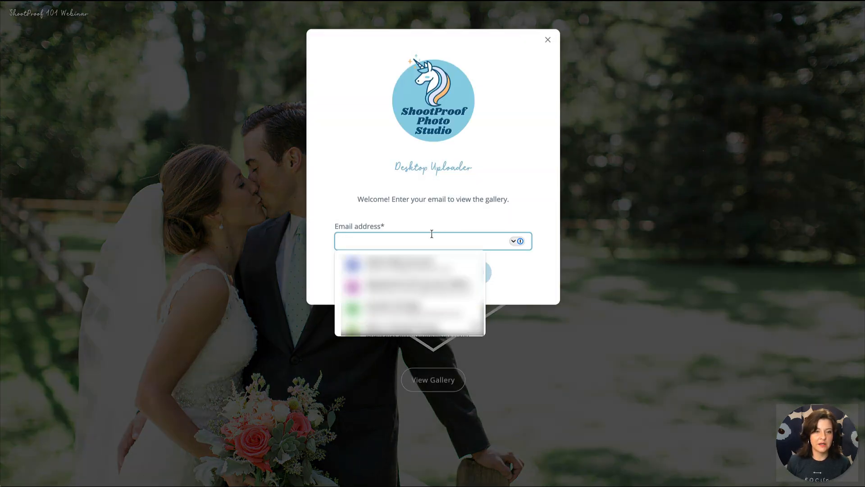
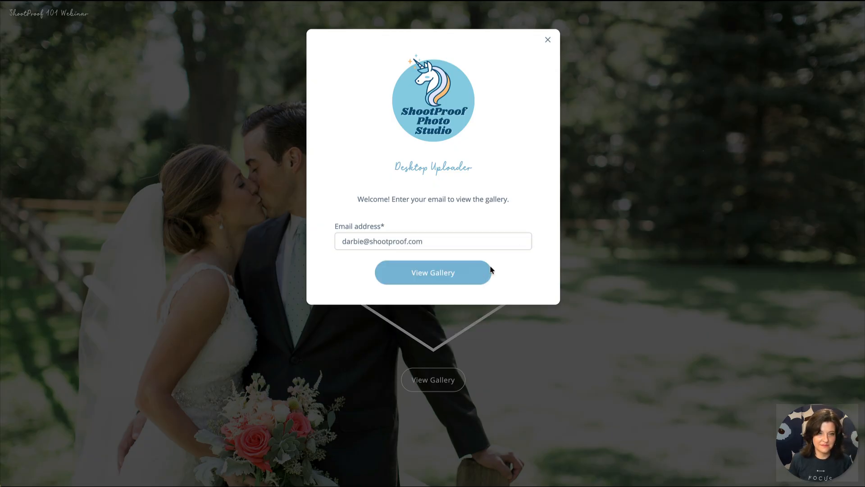
{"action": "left_click", "coordinate": [481, 273]}
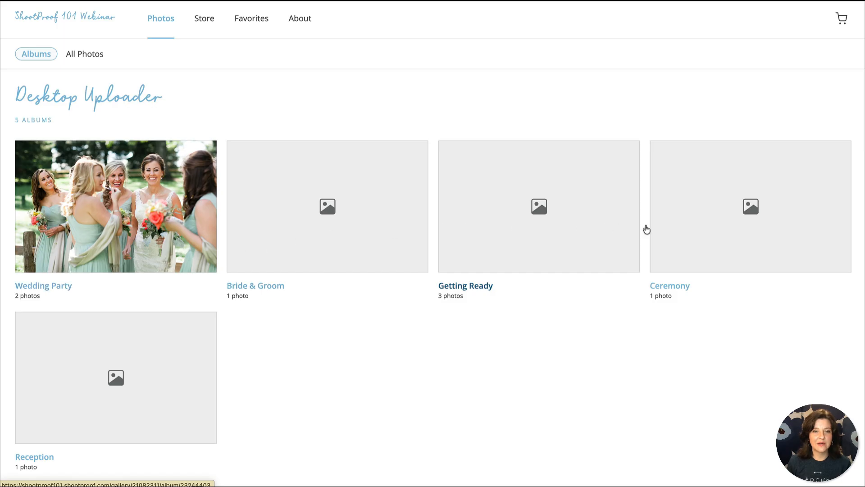
Step: Browse the Wedding Party and Bride & Groom albums, returning to the album list after each
{"action": "scroll", "coordinate": [232, 358], "scroll_direction": "down", "scroll_amount": 1}
{"action": "scroll", "coordinate": [232, 358], "scroll_direction": "up", "scroll_amount": 1}
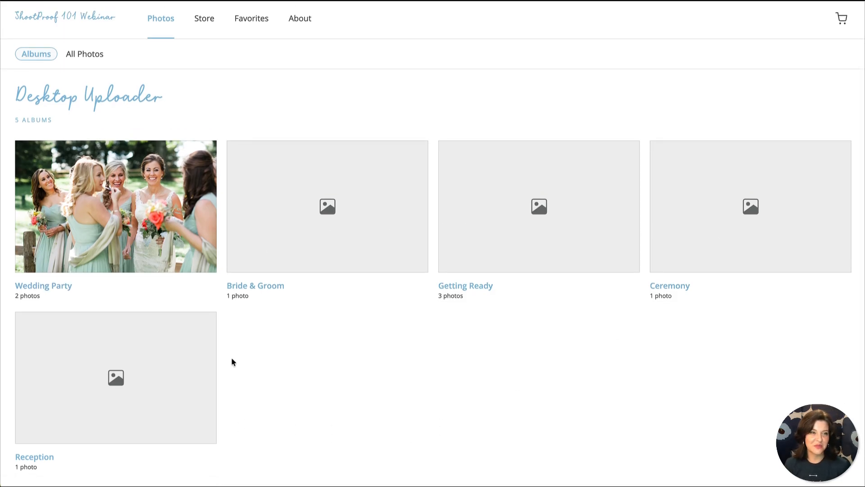
{"action": "left_click", "coordinate": [148, 217]}
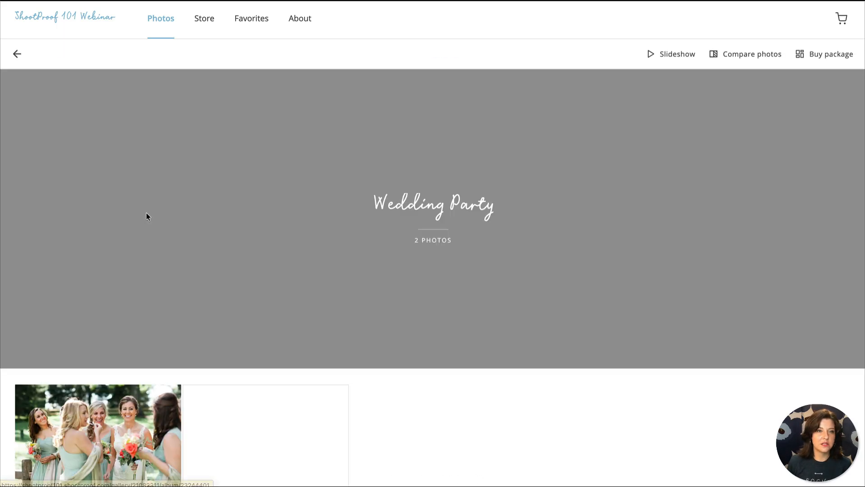
{"action": "scroll", "coordinate": [145, 199], "scroll_direction": "down", "scroll_amount": 1}
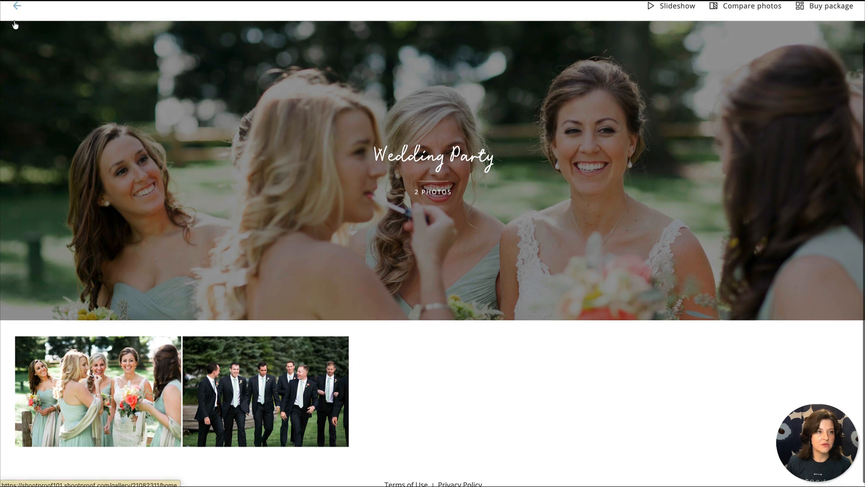
{"action": "left_click", "coordinate": [16, 5]}
{"action": "left_click", "coordinate": [288, 222]}
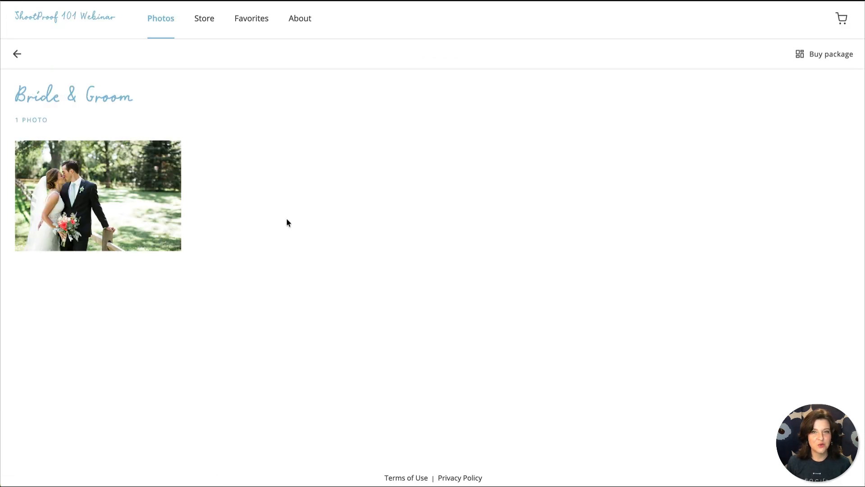
{"action": "left_click", "coordinate": [17, 55]}
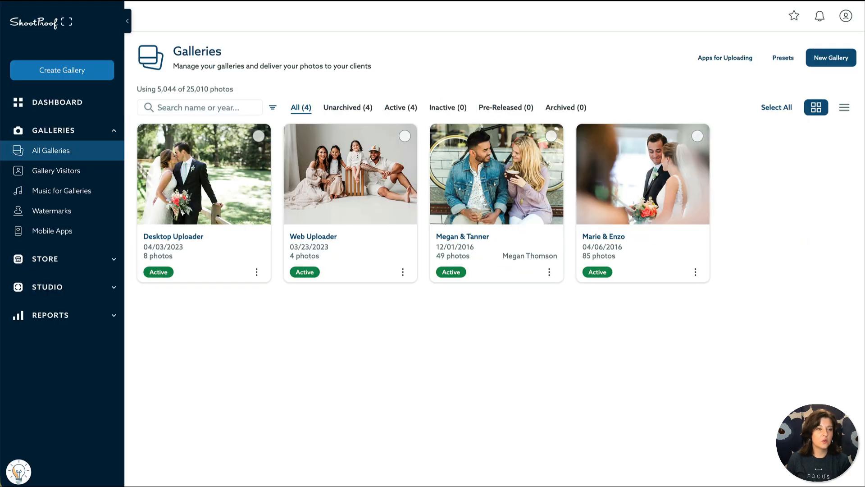
Step: Go to the Themes page under Studio and open the Default Branding theme
{"action": "left_click", "coordinate": [96, 297]}
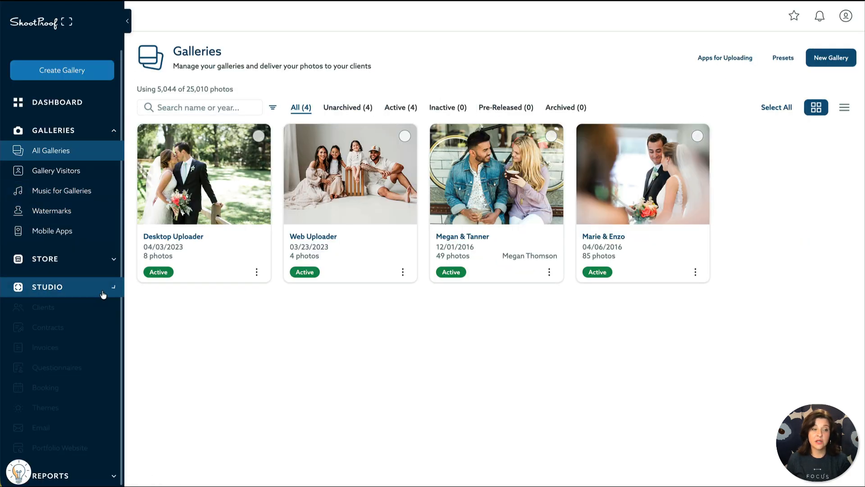
{"action": "left_click", "coordinate": [98, 408]}
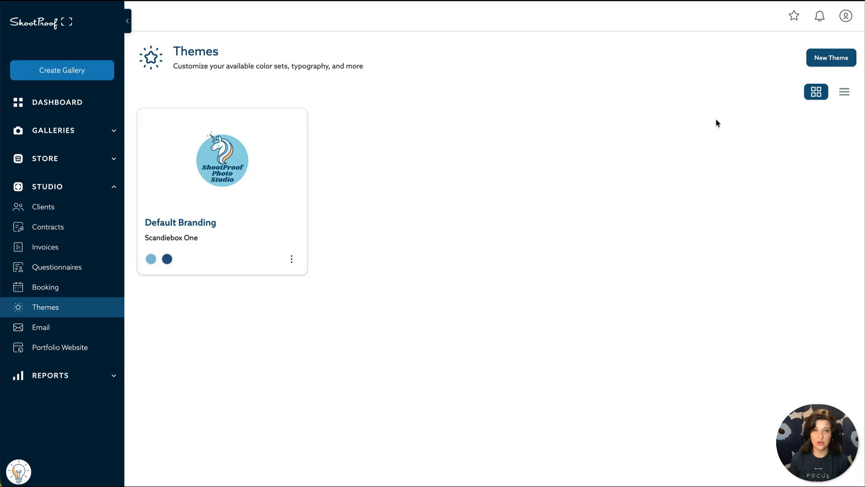
{"action": "left_click", "coordinate": [294, 174]}
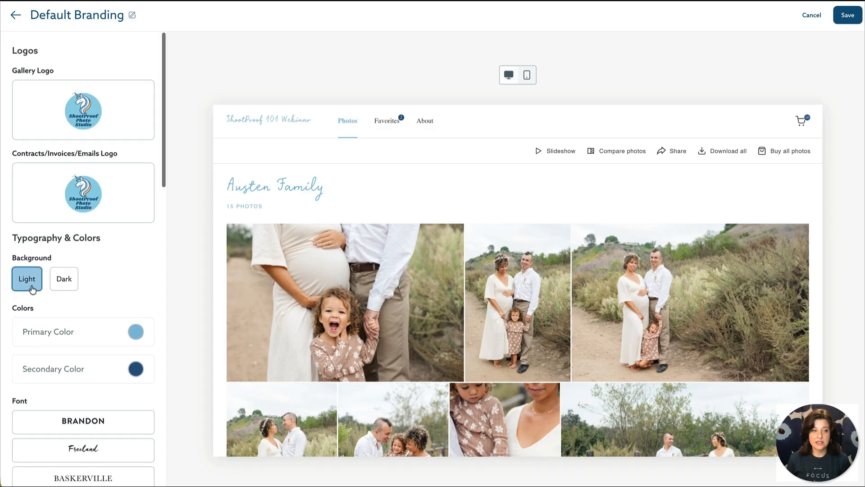
Step: Preview a Dark gallery background, then set Default Branding back to Light
{"action": "left_click", "coordinate": [72, 292]}
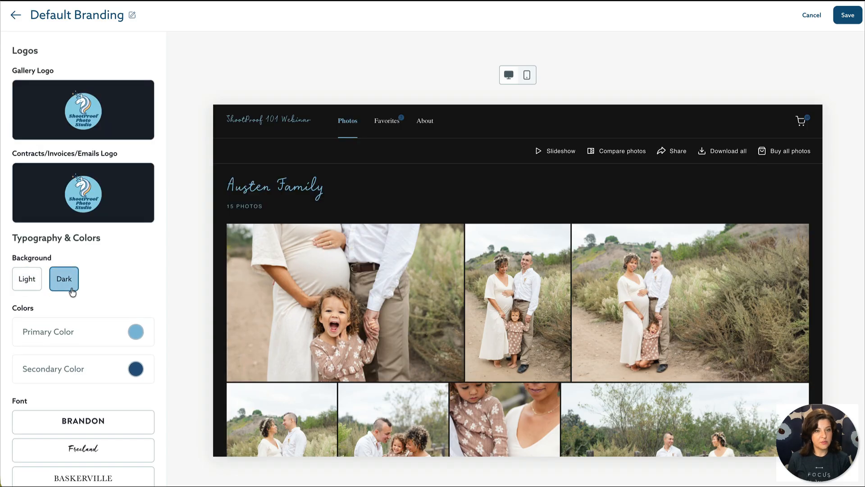
{"action": "scroll", "coordinate": [38, 289], "scroll_direction": "down", "scroll_amount": 1}
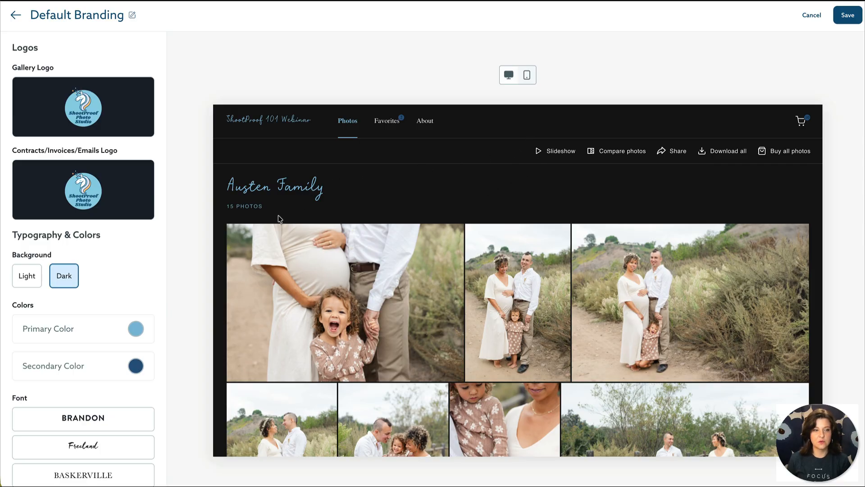
{"action": "left_click", "coordinate": [36, 286]}
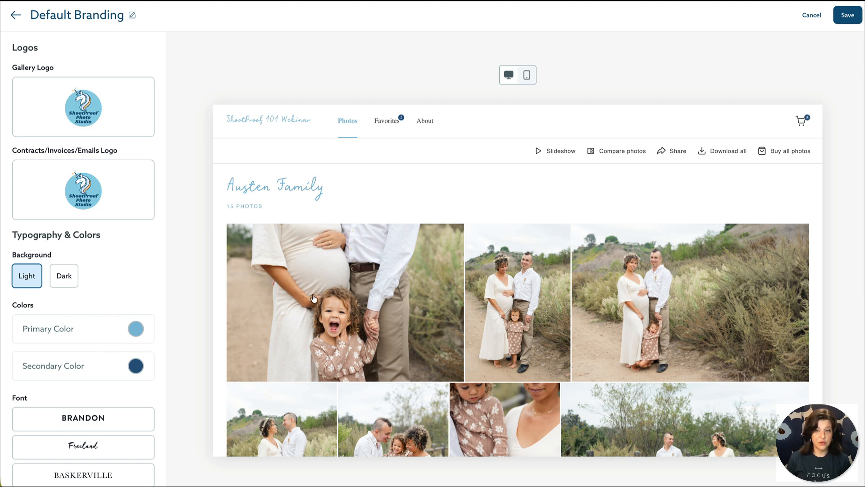
Step: Change the primary colour from light blue to turquoise (6ce0dd)
{"action": "left_click", "coordinate": [137, 332]}
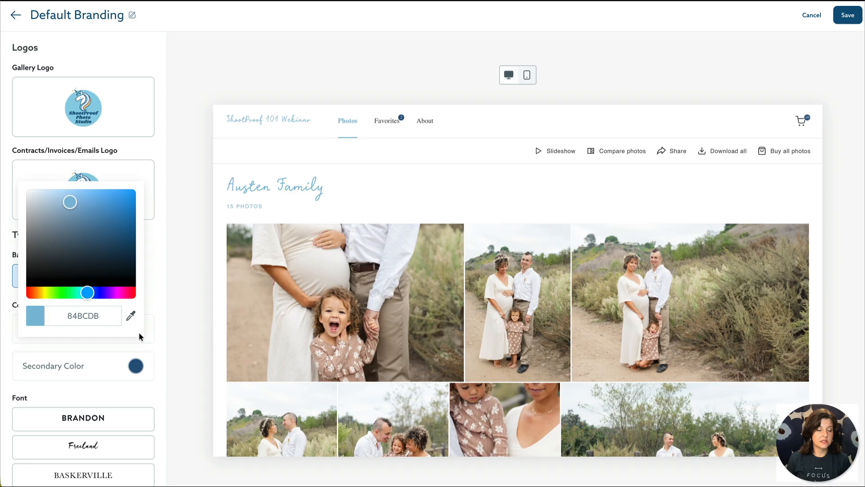
{"action": "left_click_drag", "start_coordinate": [89, 292], "coordinate": [81, 293]}
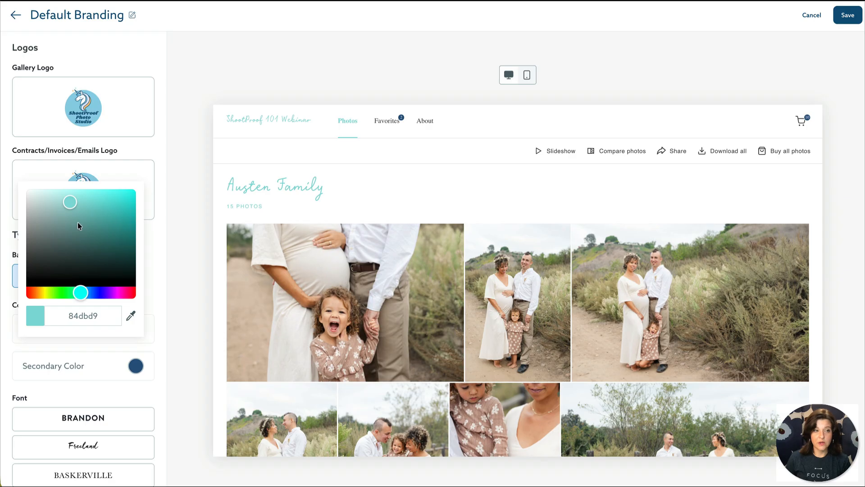
{"action": "left_click_drag", "start_coordinate": [70, 193], "coordinate": [83, 202]}
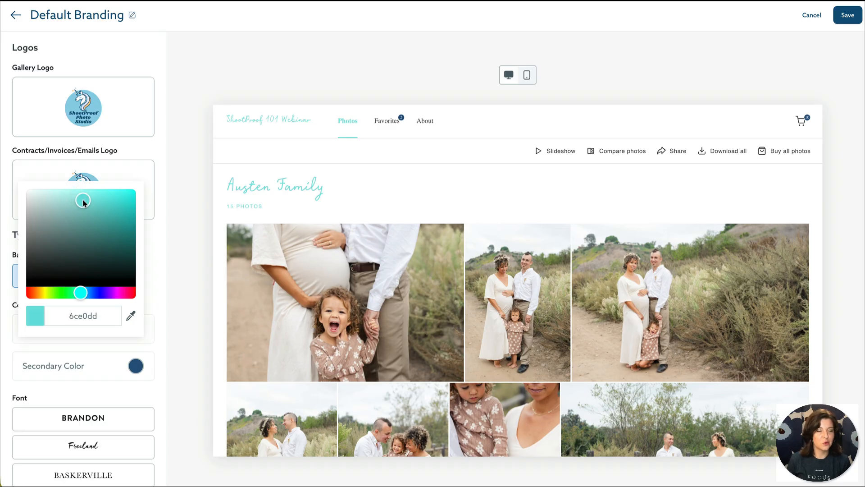
{"action": "left_click", "coordinate": [210, 277]}
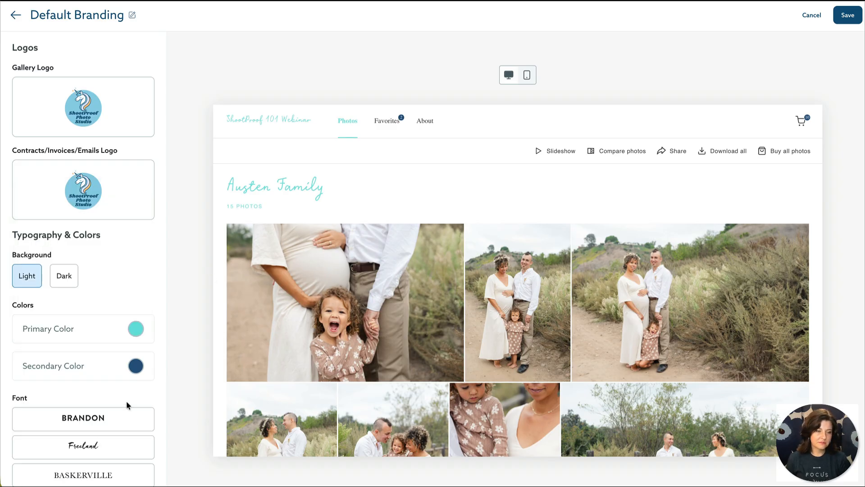
Step: Set the Default Branding theme font to Quicksand
{"action": "scroll", "coordinate": [128, 401], "scroll_direction": "down", "scroll_amount": 3}
{"action": "scroll", "coordinate": [125, 410], "scroll_direction": "down", "scroll_amount": 7}
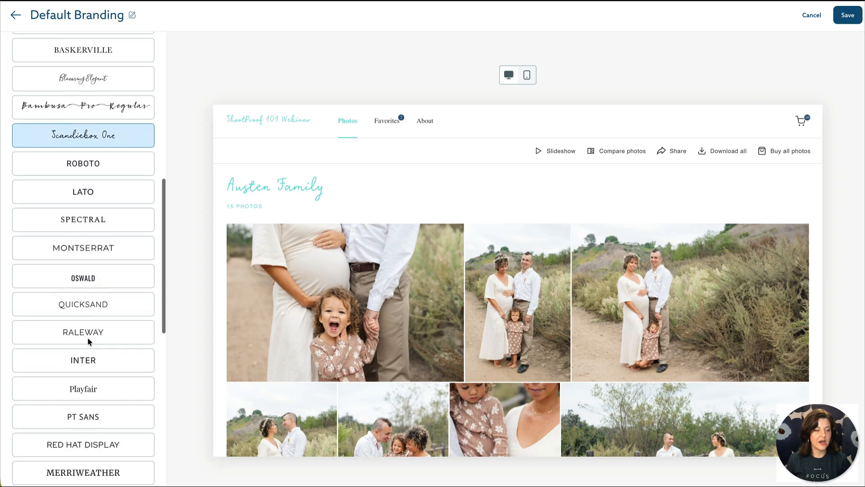
{"action": "left_click", "coordinate": [98, 270]}
Step: Check the theme in mobile and desktop previews, then save it
{"action": "scroll", "coordinate": [99, 271], "scroll_direction": "up", "scroll_amount": 9}
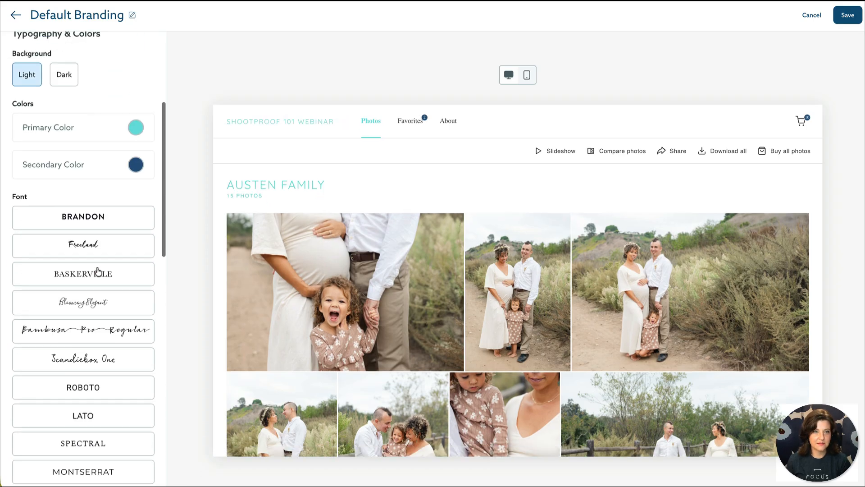
{"action": "scroll", "coordinate": [98, 270], "scroll_direction": "up", "scroll_amount": 2}
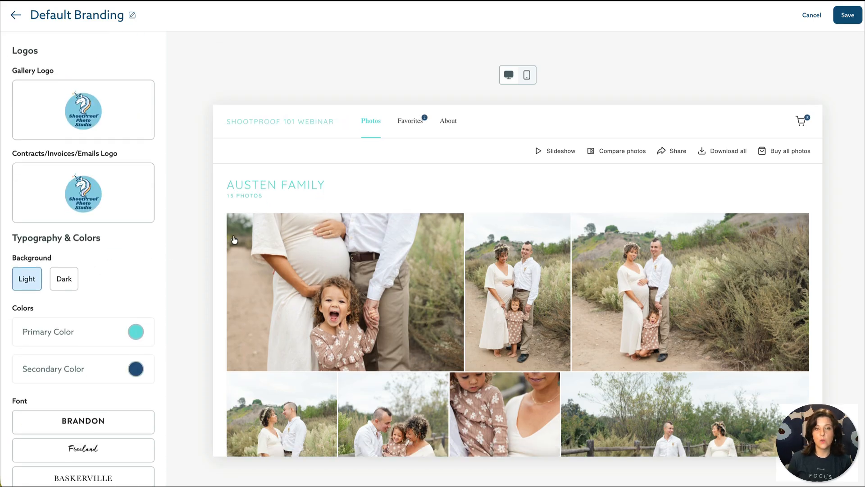
{"action": "left_click", "coordinate": [529, 78]}
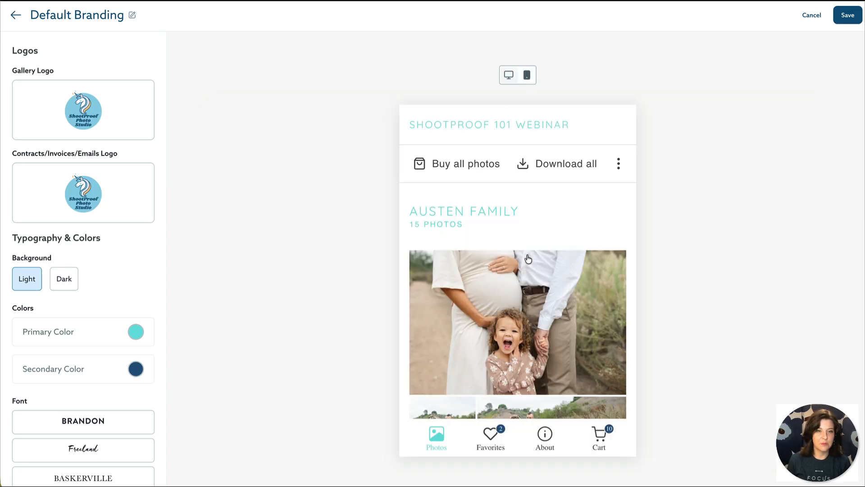
{"action": "left_click", "coordinate": [511, 75]}
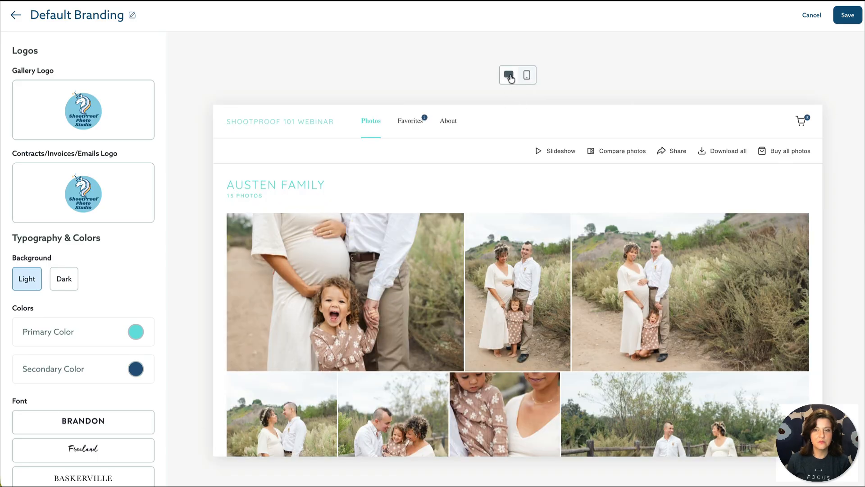
{"action": "left_click", "coordinate": [859, 24]}
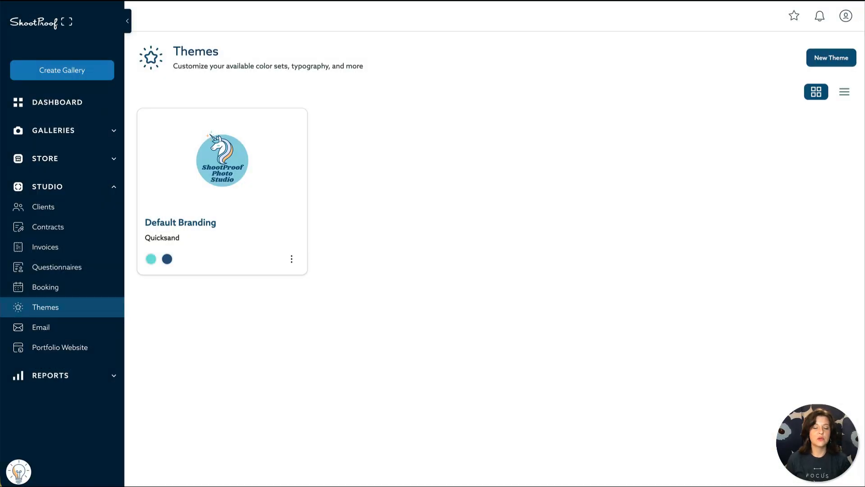
Step: Open Portfolio Website settings and check the Theme list, keeping ShootProof Photo Studio
{"action": "left_click", "coordinate": [99, 357]}
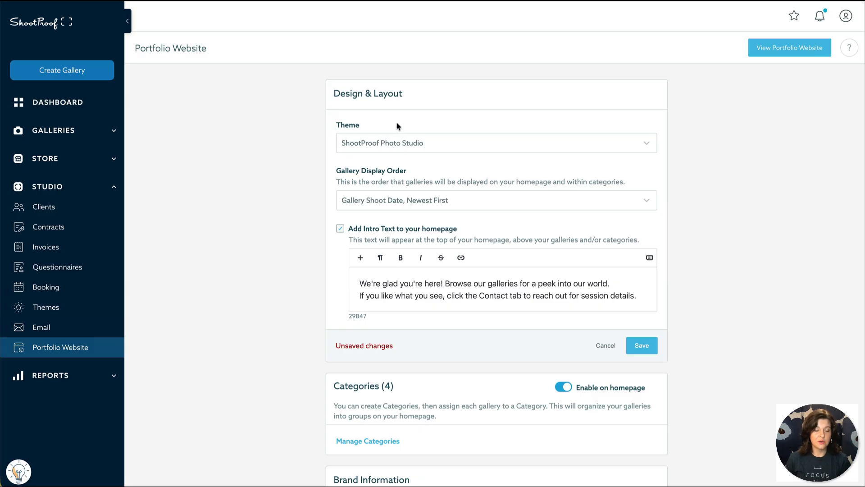
{"action": "left_click", "coordinate": [498, 142]}
{"action": "left_click", "coordinate": [497, 142]}
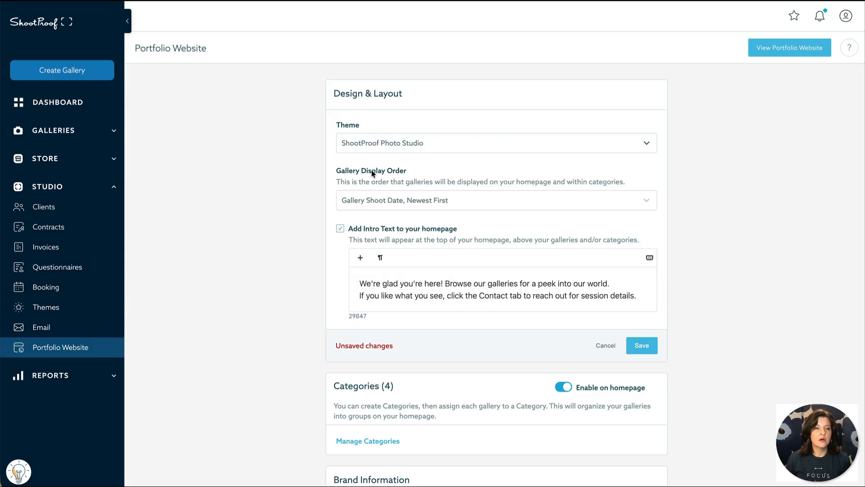
Step: Review the settings down to the About Page's Deluxe, Standard and Essentials packages
{"action": "scroll", "coordinate": [455, 214], "scroll_direction": "down", "scroll_amount": 1}
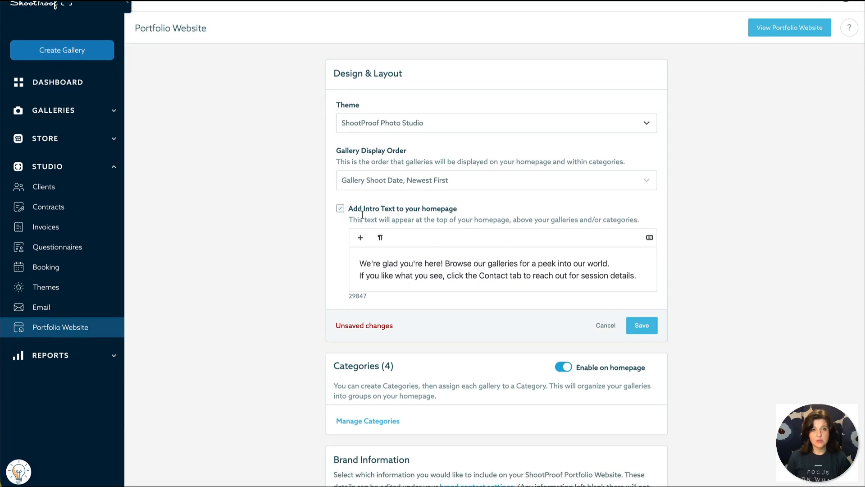
{"action": "scroll", "coordinate": [460, 230], "scroll_direction": "down", "scroll_amount": 1}
{"action": "scroll", "coordinate": [460, 233], "scroll_direction": "down", "scroll_amount": 5}
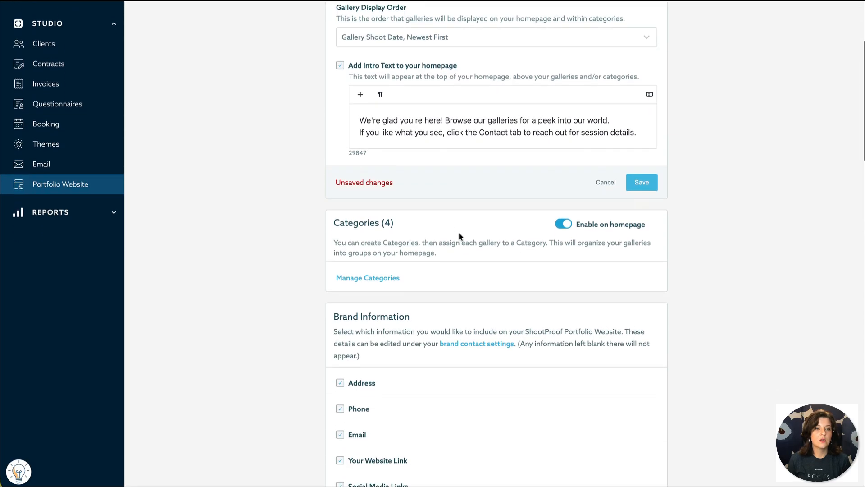
{"action": "scroll", "coordinate": [459, 232], "scroll_direction": "down", "scroll_amount": 2}
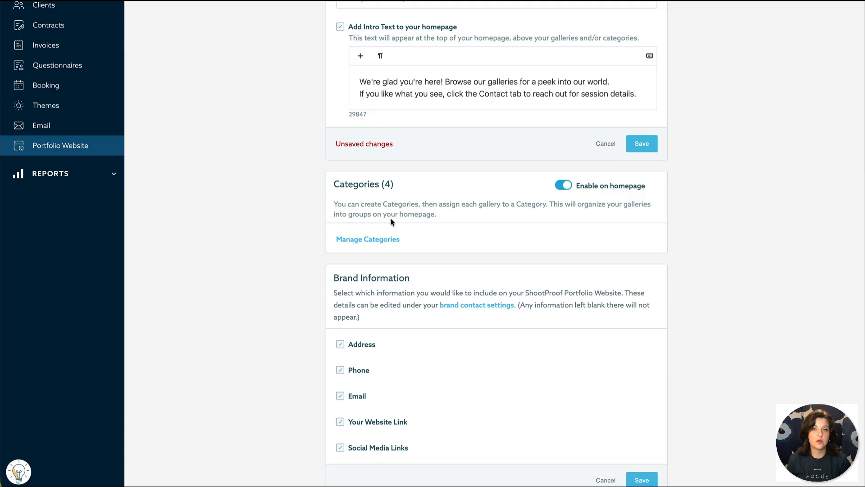
{"action": "scroll", "coordinate": [390, 217], "scroll_direction": "down", "scroll_amount": 3}
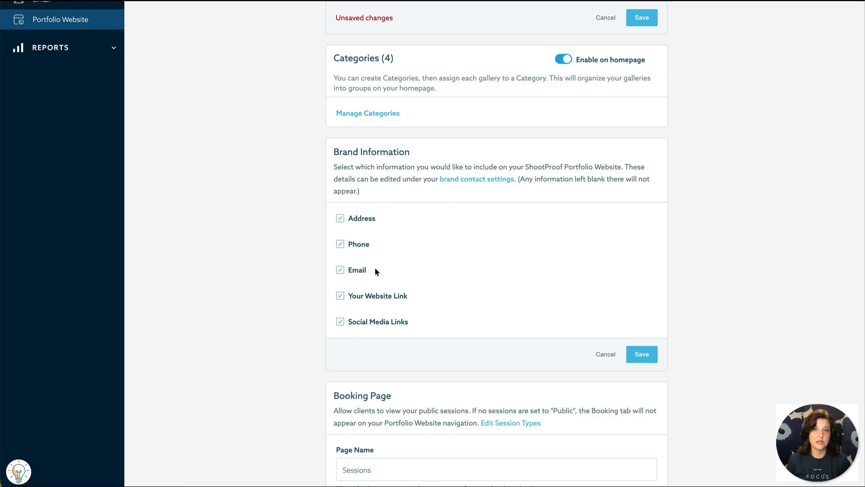
{"action": "scroll", "coordinate": [395, 244], "scroll_direction": "down", "scroll_amount": 3}
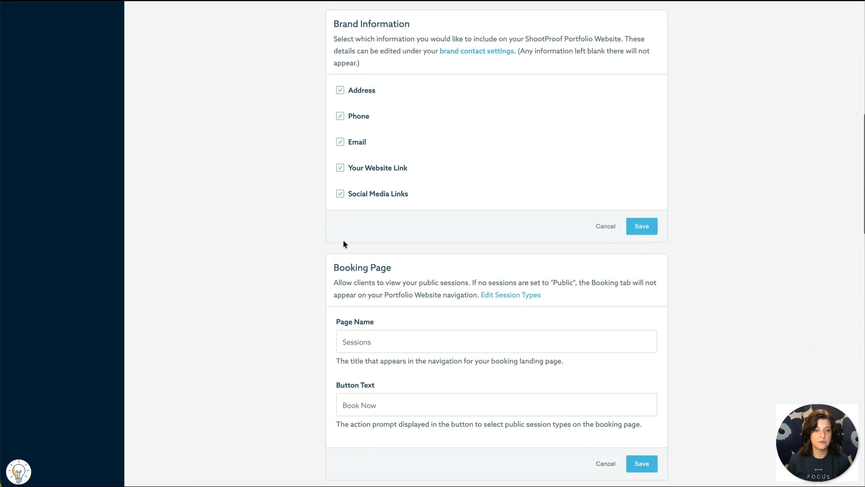
{"action": "scroll", "coordinate": [297, 253], "scroll_direction": "down", "scroll_amount": 4}
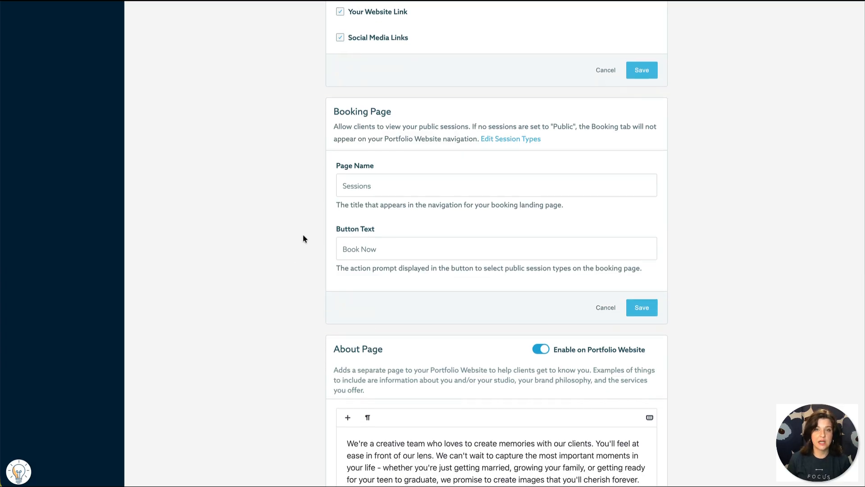
{"action": "scroll", "coordinate": [302, 235], "scroll_direction": "down", "scroll_amount": 1}
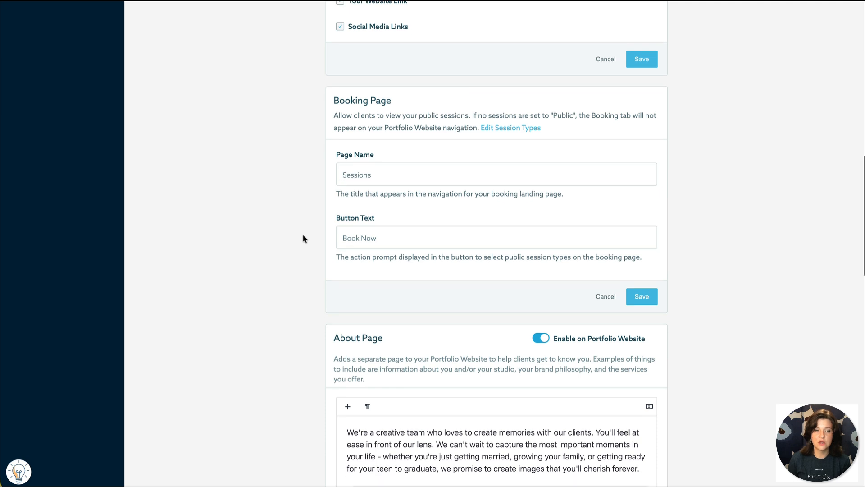
{"action": "scroll", "coordinate": [290, 242], "scroll_direction": "down", "scroll_amount": 6}
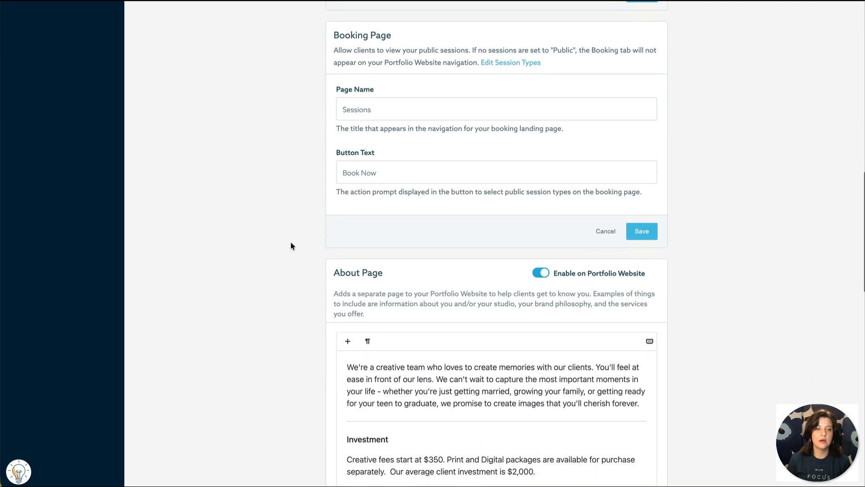
{"action": "scroll", "coordinate": [291, 250], "scroll_direction": "down", "scroll_amount": 1}
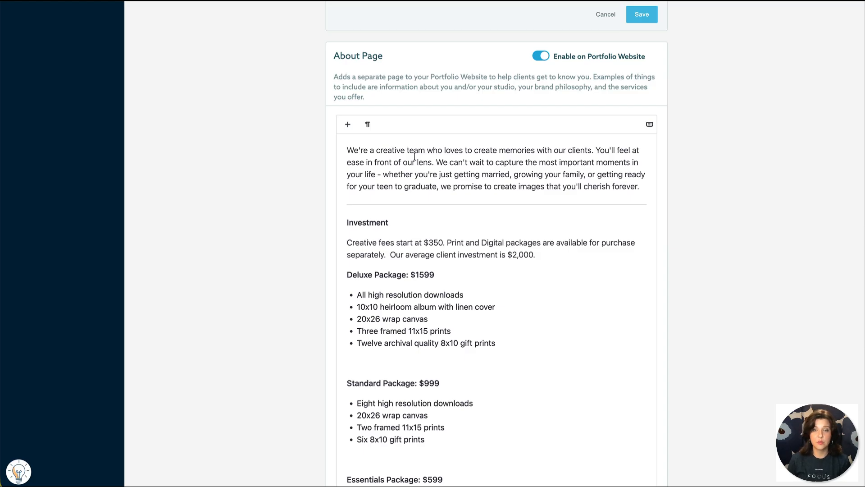
{"action": "scroll", "coordinate": [415, 156], "scroll_direction": "down", "scroll_amount": 5}
{"action": "scroll", "coordinate": [414, 157], "scroll_direction": "down", "scroll_amount": 2}
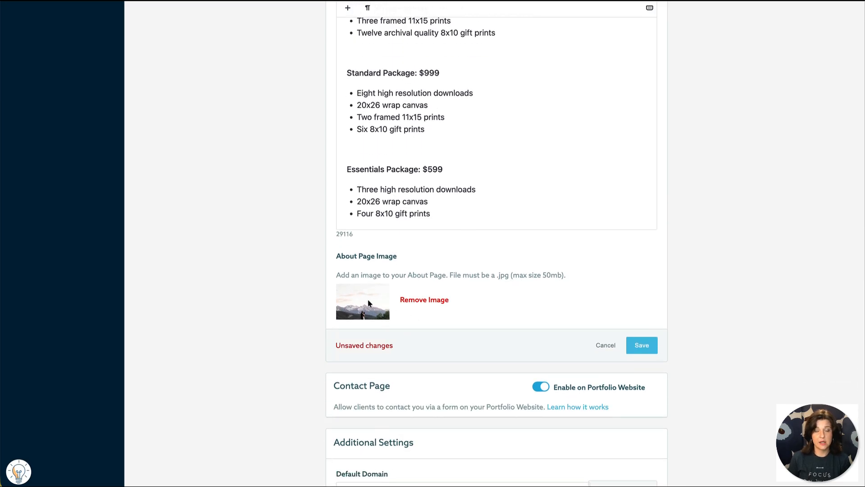
{"action": "scroll", "coordinate": [367, 305], "scroll_direction": "down", "scroll_amount": 2}
{"action": "scroll", "coordinate": [365, 306], "scroll_direction": "down", "scroll_amount": 2}
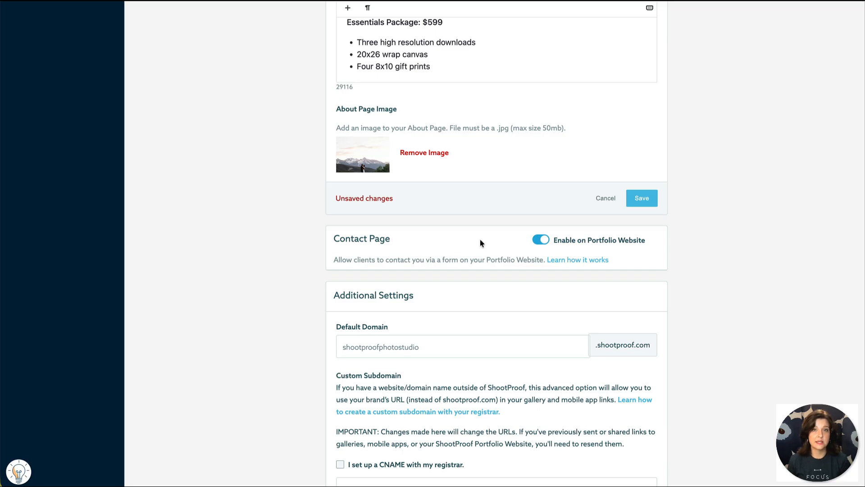
{"action": "scroll", "coordinate": [481, 240], "scroll_direction": "down", "scroll_amount": 2}
{"action": "scroll", "coordinate": [480, 242], "scroll_direction": "down", "scroll_amount": 1}
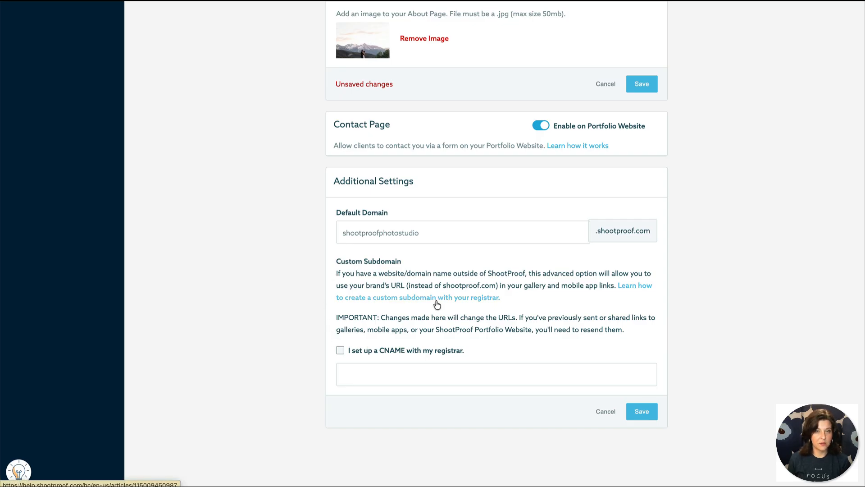
{"action": "left_click", "coordinate": [441, 234]}
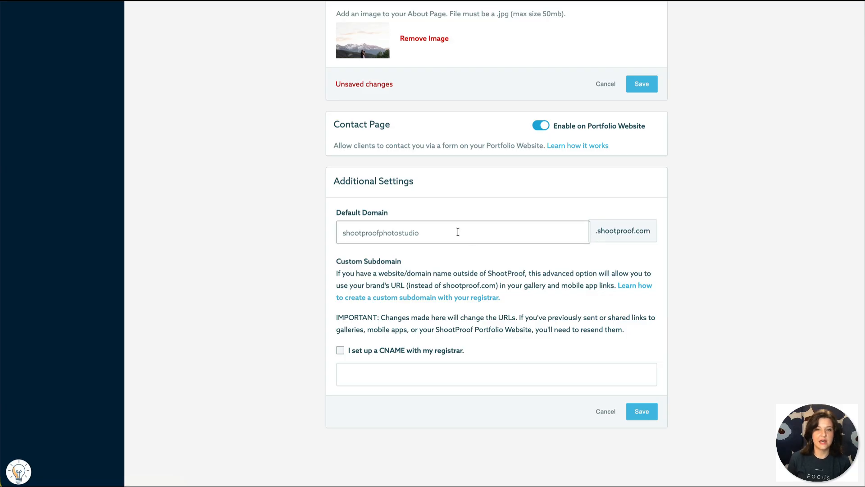
{"action": "scroll", "coordinate": [458, 232], "scroll_direction": "up", "scroll_amount": 15}
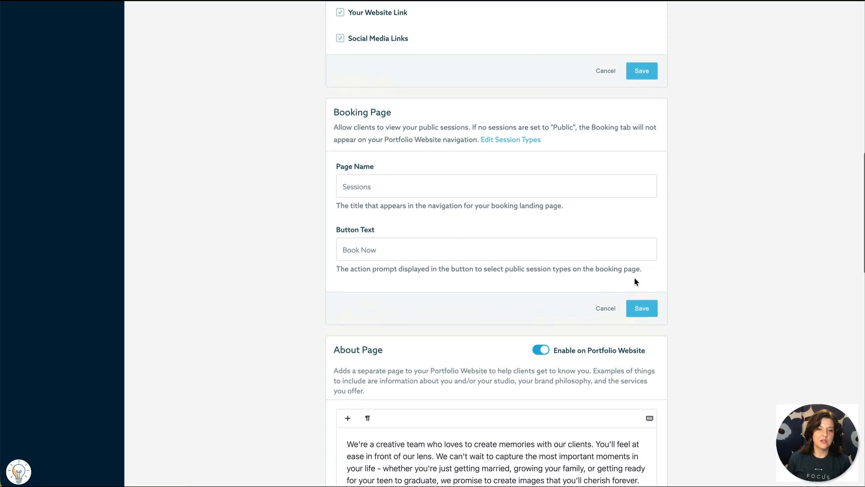
{"action": "scroll", "coordinate": [646, 163], "scroll_direction": "up", "scroll_amount": 12}
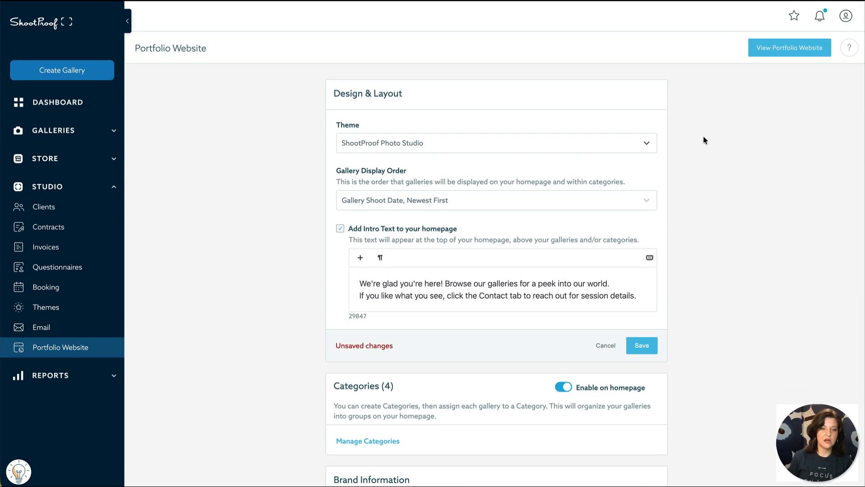
Step: Open the live portfolio site and view its Engagement and Wedding category galleries
{"action": "left_click", "coordinate": [792, 56]}
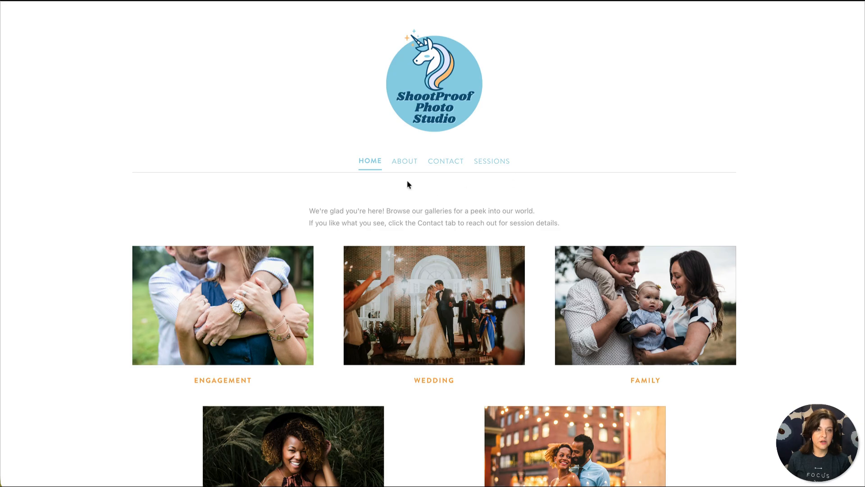
{"action": "scroll", "coordinate": [469, 176], "scroll_direction": "down", "scroll_amount": 3}
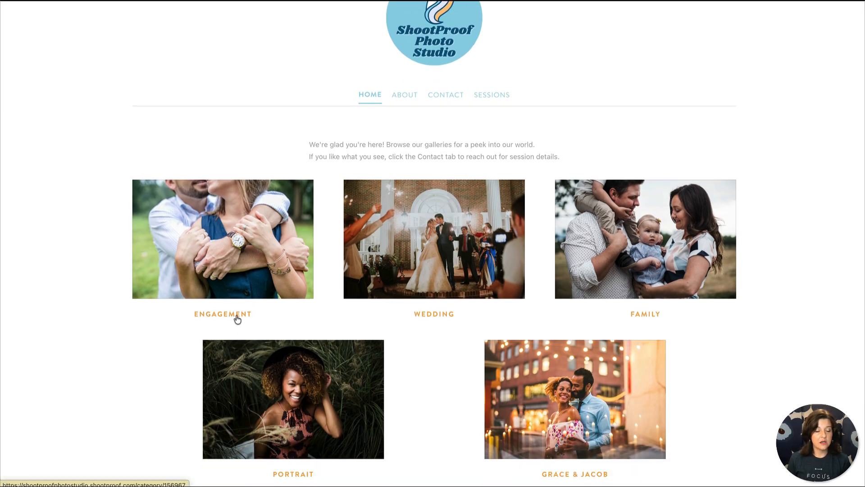
{"action": "left_click", "coordinate": [219, 315]}
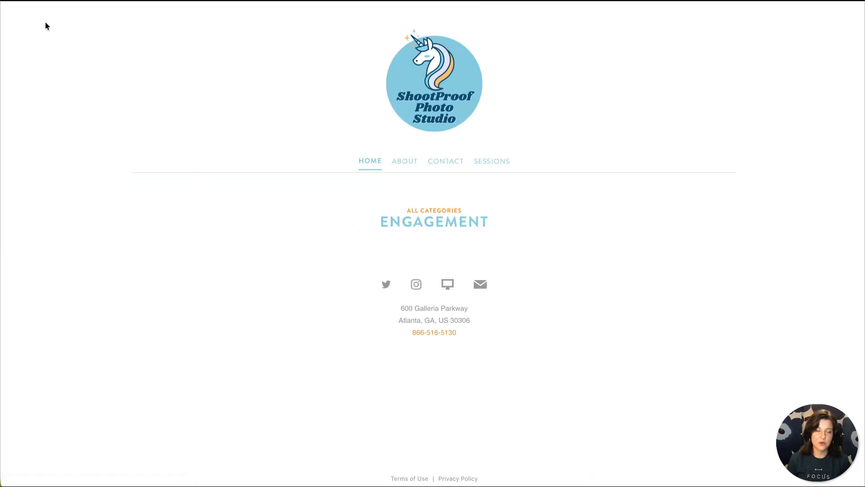
{"action": "left_click", "coordinate": [11, 0]}
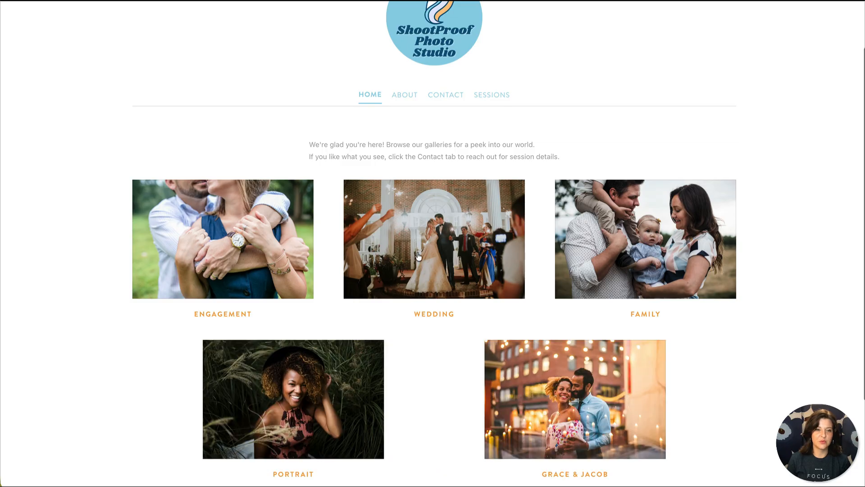
{"action": "left_click", "coordinate": [444, 318]}
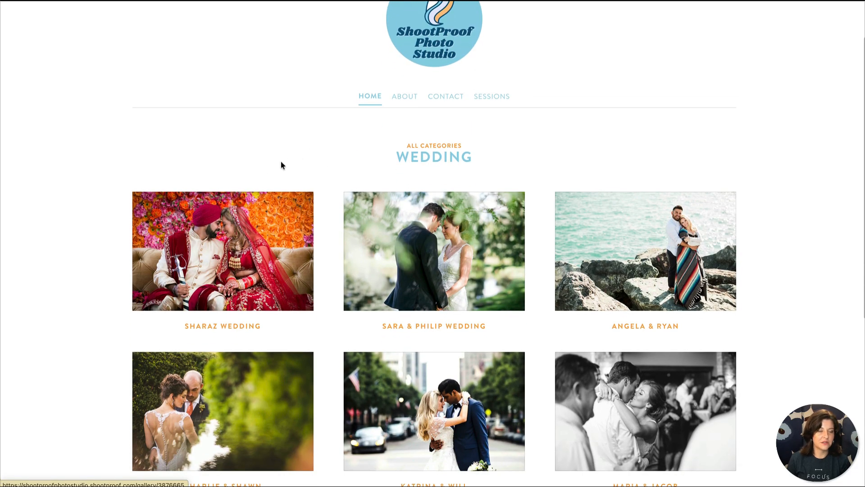
{"action": "scroll", "coordinate": [22, 8], "scroll_direction": "up", "scroll_amount": 1}
{"action": "scroll", "coordinate": [23, 11], "scroll_direction": "up", "scroll_amount": 1}
{"action": "left_click", "coordinate": [23, 11]}
Step: View the portfolio's About, Contact and Sessions pages, ending on Home
{"action": "left_click", "coordinate": [400, 103]}
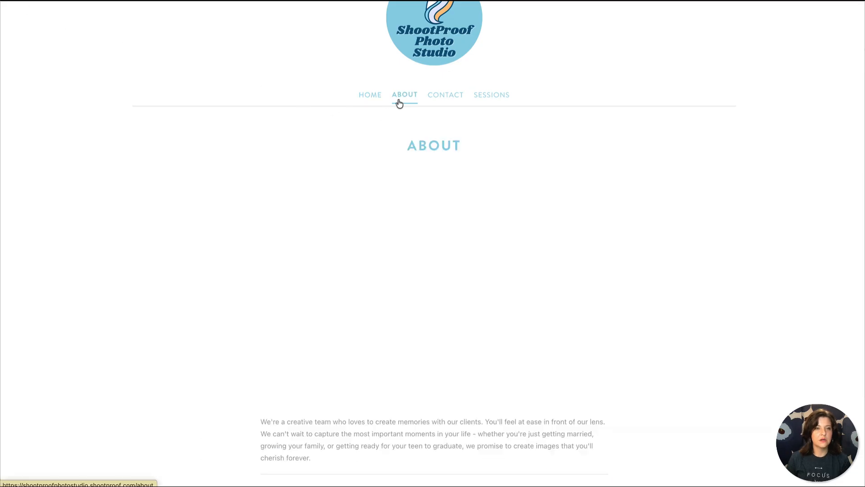
{"action": "scroll", "coordinate": [539, 242], "scroll_direction": "down", "scroll_amount": 7}
{"action": "scroll", "coordinate": [536, 239], "scroll_direction": "down", "scroll_amount": 2}
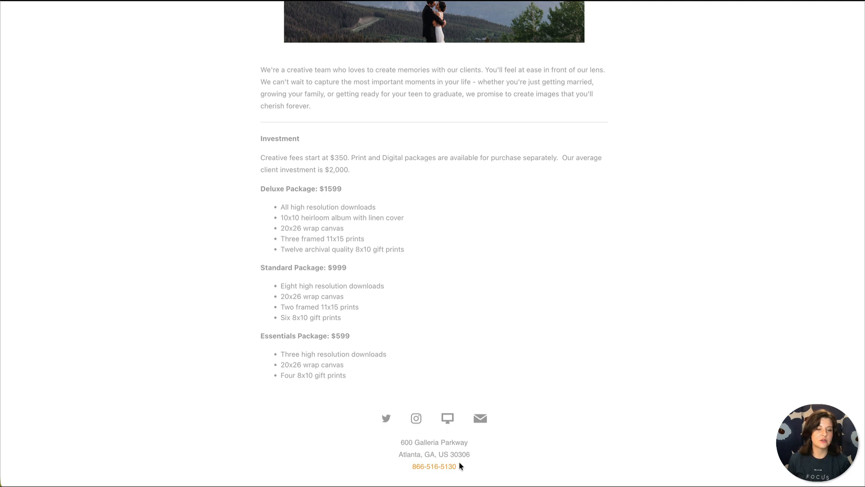
{"action": "scroll", "coordinate": [460, 465], "scroll_direction": "up", "scroll_amount": 10}
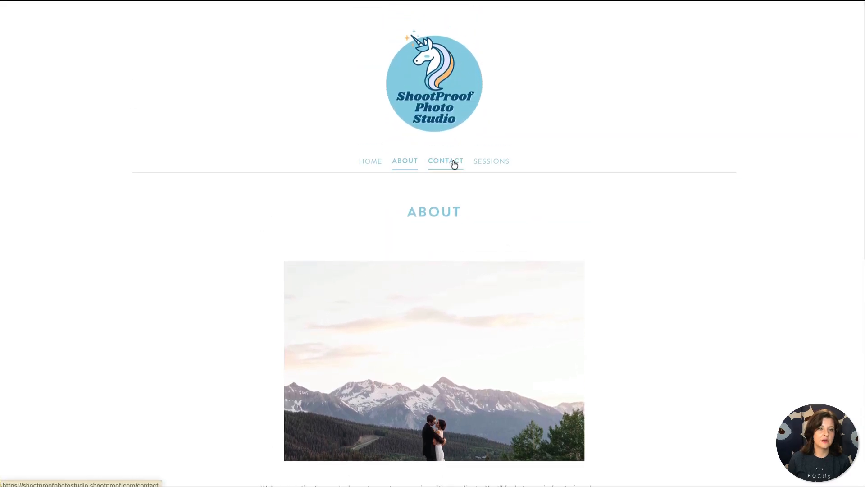
{"action": "left_click", "coordinate": [454, 165]}
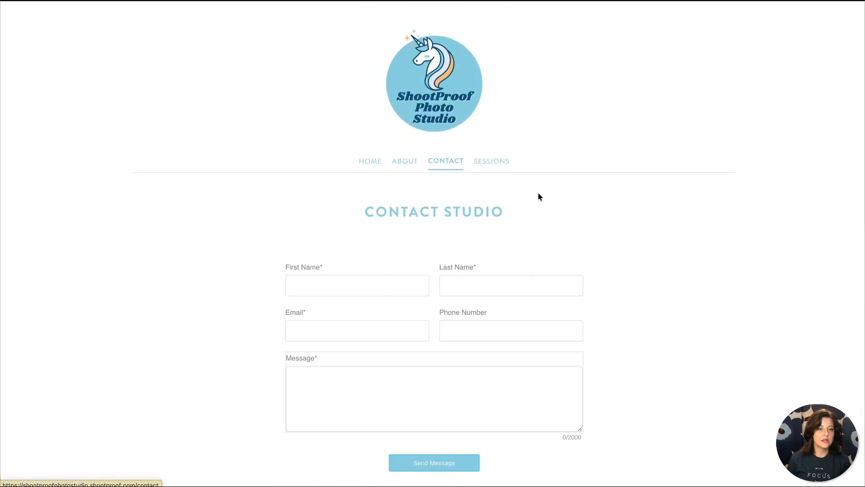
{"action": "left_click", "coordinate": [508, 163]}
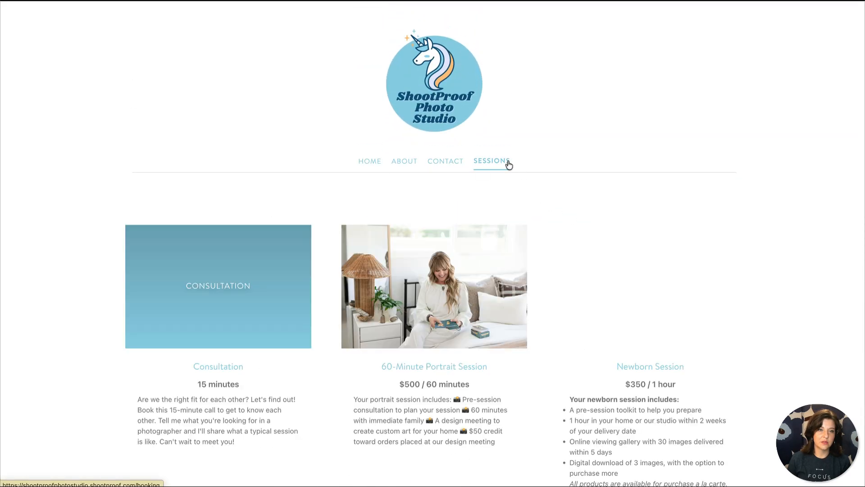
{"action": "left_click", "coordinate": [378, 162]}
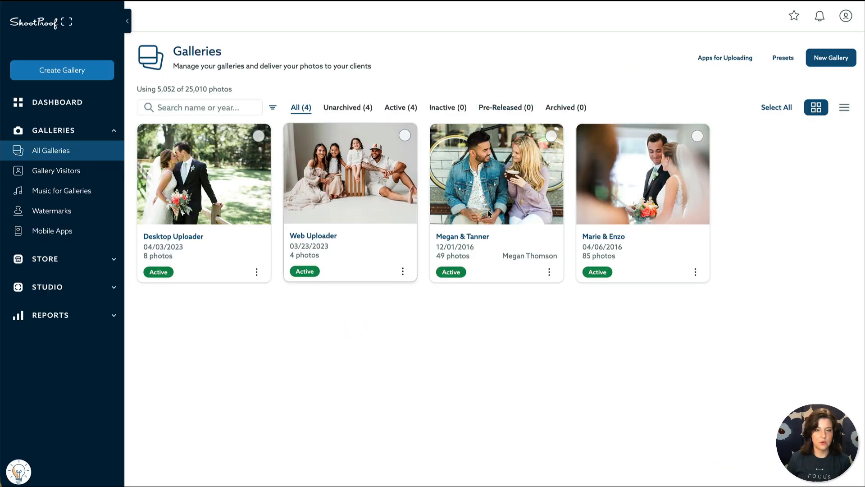
Step: Open the 49-photo engagement gallery and review its contact's summary and permissions without saving
{"action": "left_click", "coordinate": [513, 203]}
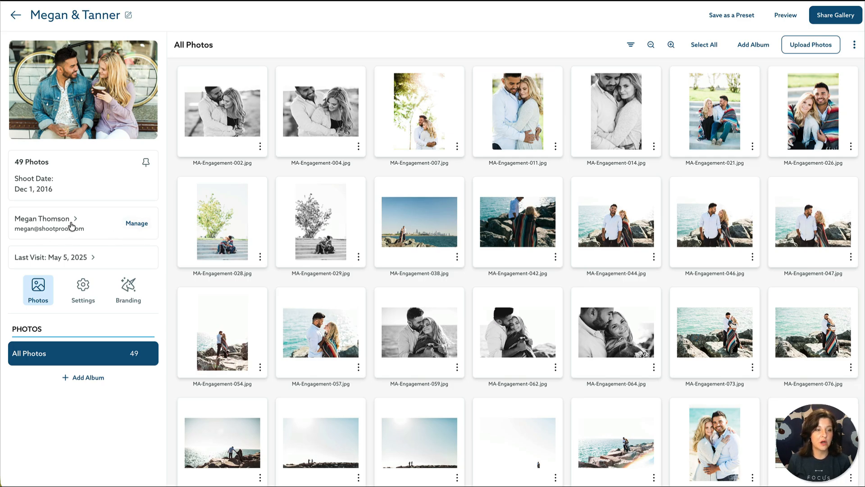
{"action": "left_click", "coordinate": [96, 221]}
{"action": "left_click", "coordinate": [132, 228]}
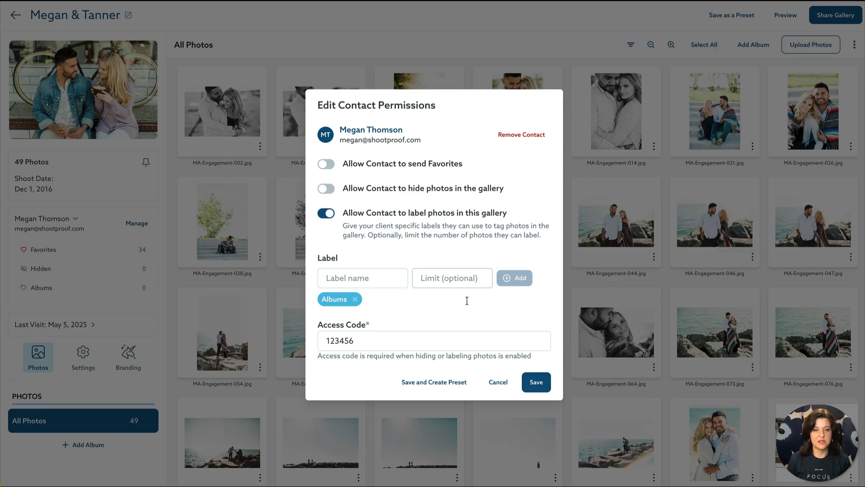
{"action": "left_click", "coordinate": [509, 383]}
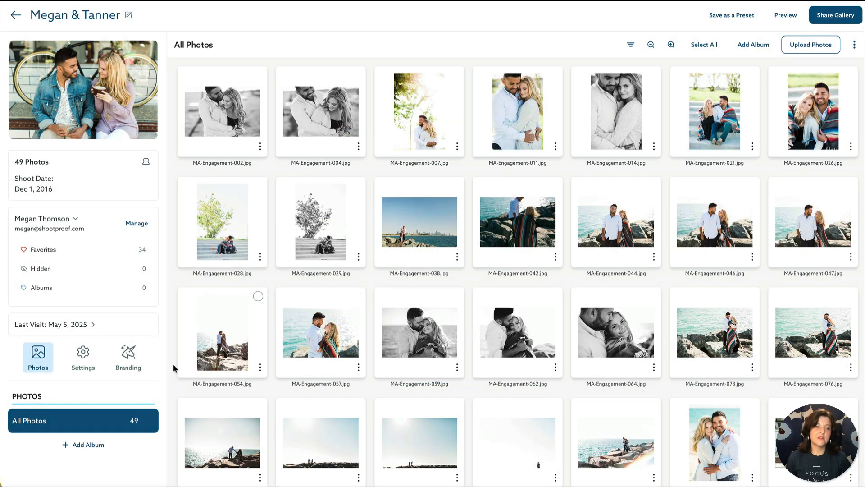
{"action": "left_click", "coordinate": [93, 370]}
Step: Scroll through the gallery's General settings, then show Access & Privacy
{"action": "scroll", "coordinate": [89, 356], "scroll_direction": "down", "scroll_amount": 1}
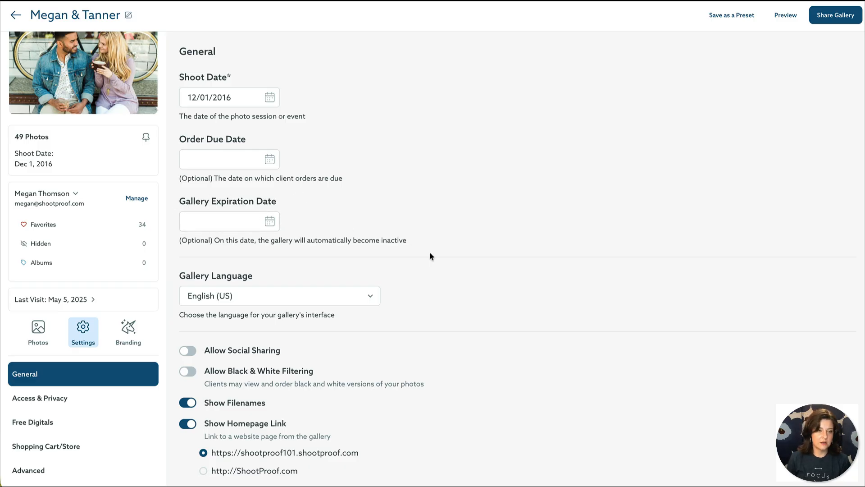
{"action": "scroll", "coordinate": [430, 255], "scroll_direction": "down", "scroll_amount": 1}
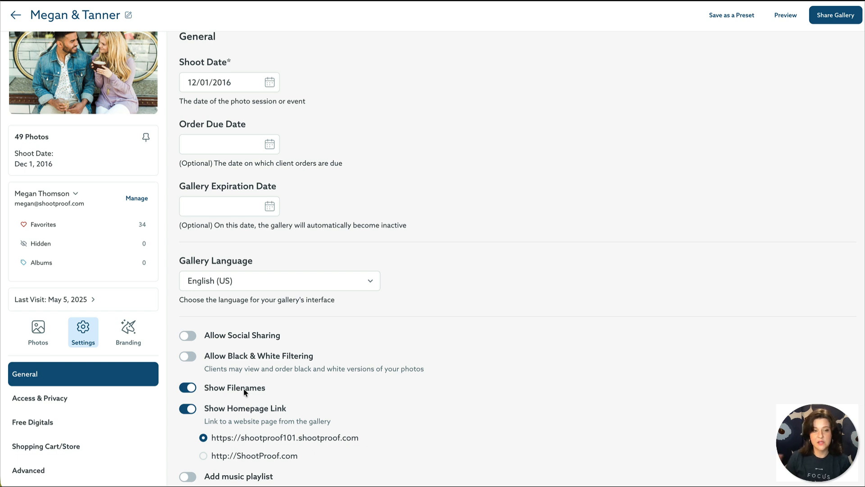
{"action": "left_click", "coordinate": [128, 401]}
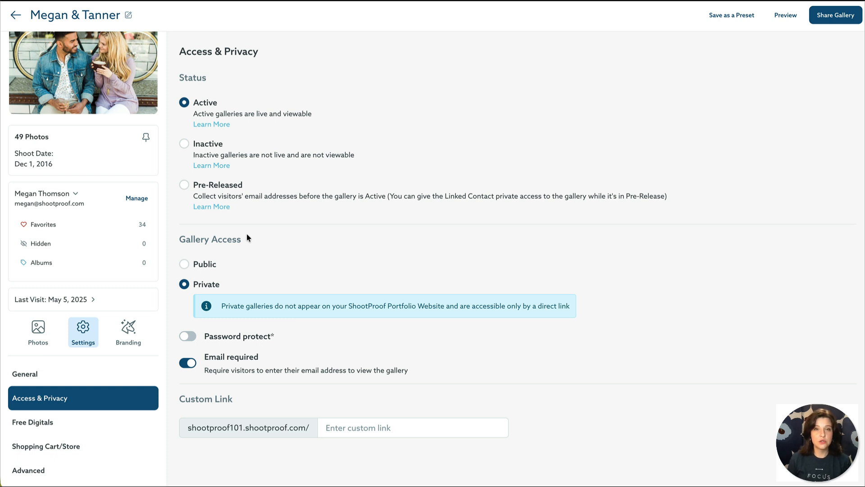
Step: Switch gallery access to Public and back to Private, then enable password protection
{"action": "left_click", "coordinate": [203, 265]}
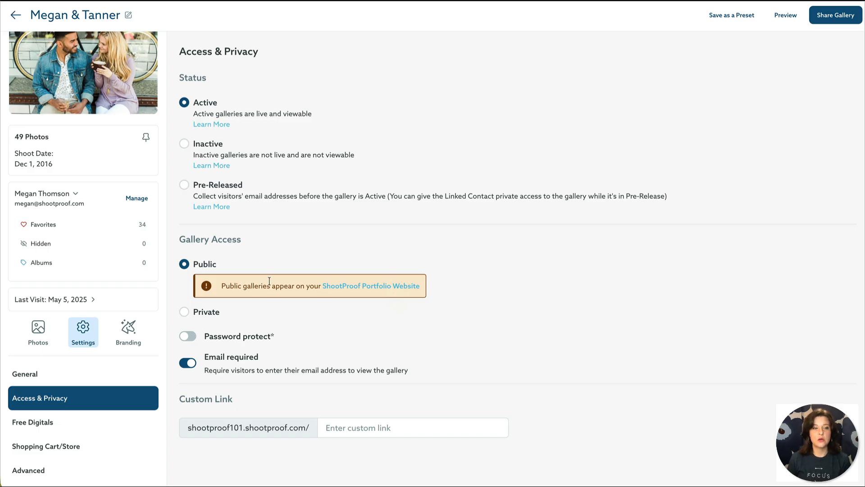
{"action": "left_click", "coordinate": [184, 312]}
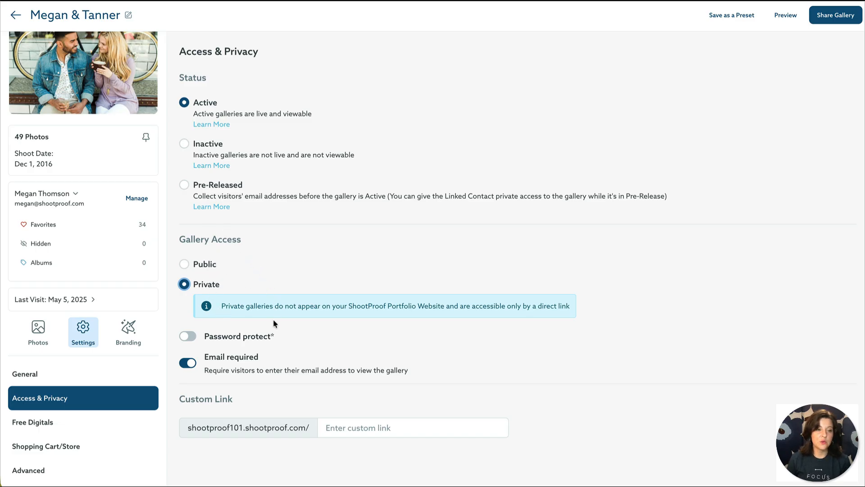
{"action": "left_click", "coordinate": [191, 336]}
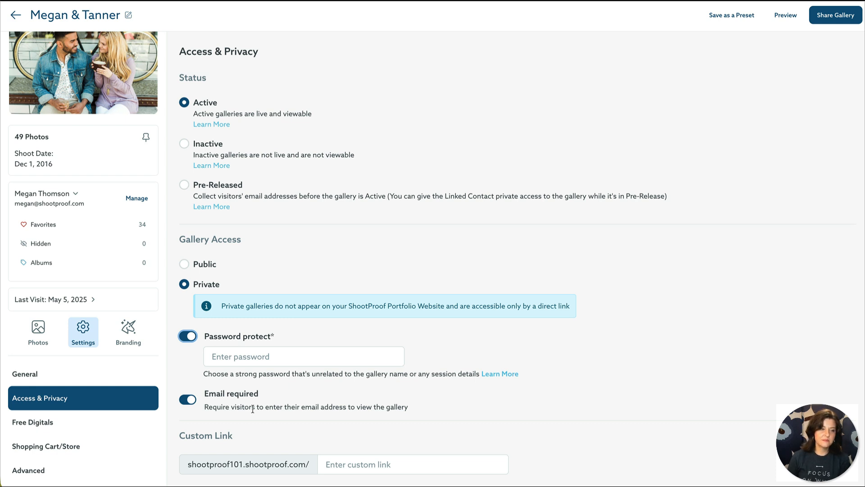
Step: Start a free digital rule for all visitors from the unlimited original-size Download All template
{"action": "left_click", "coordinate": [112, 422]}
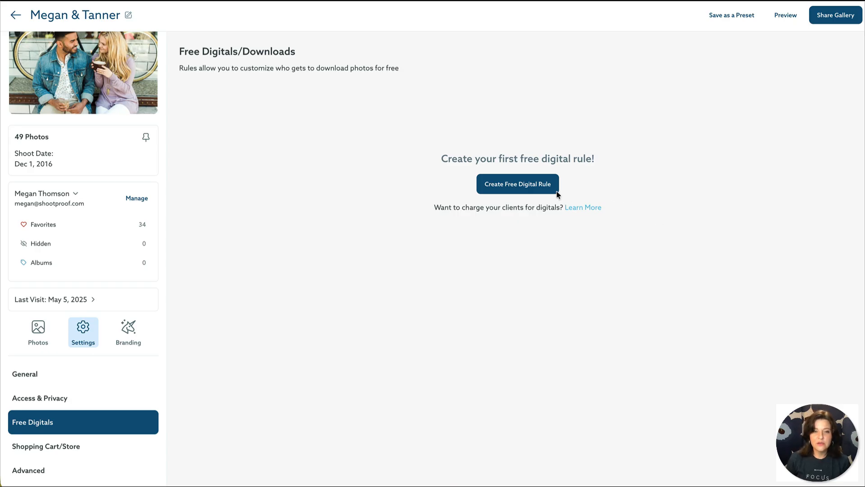
{"action": "left_click", "coordinate": [544, 193]}
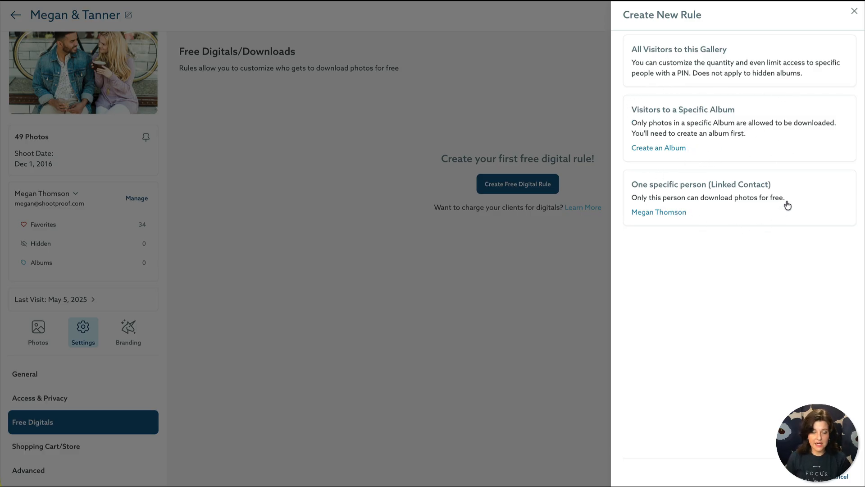
{"action": "left_click", "coordinate": [787, 58]}
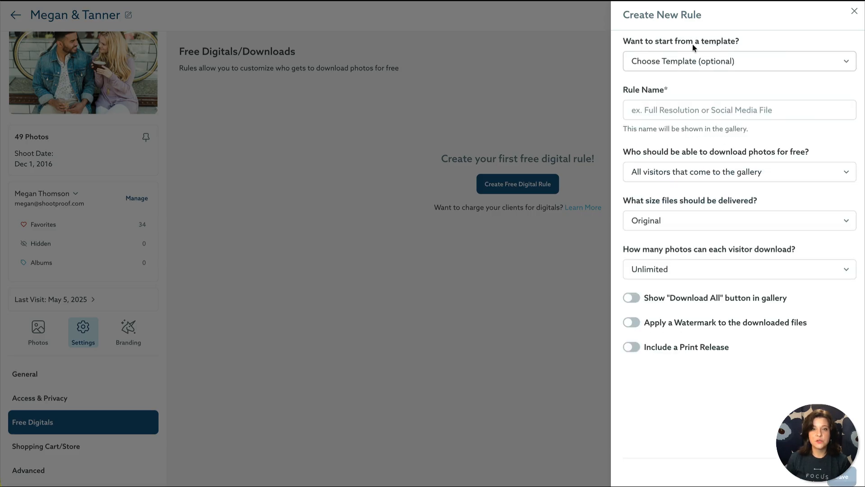
{"action": "left_click", "coordinate": [666, 61]}
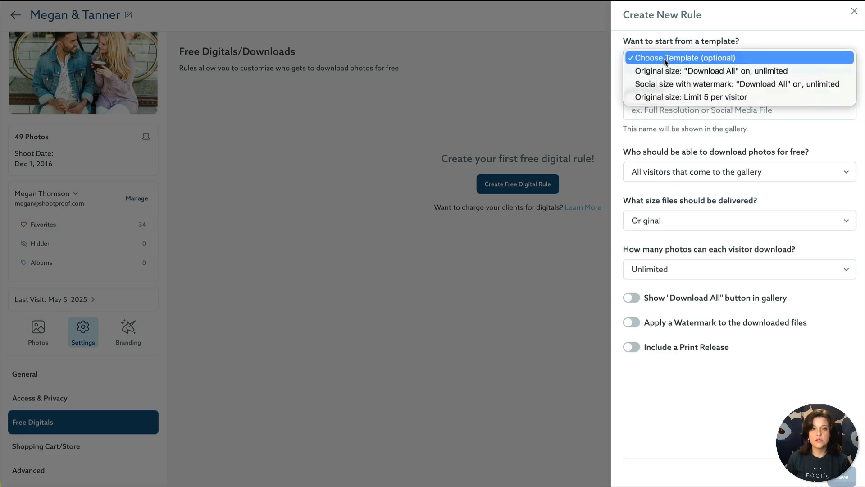
{"action": "left_click", "coordinate": [798, 69]}
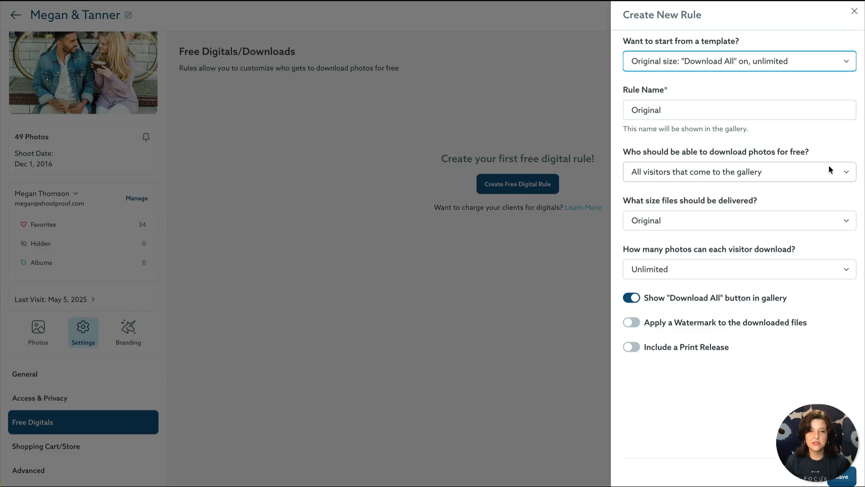
Step: Keep all gallery visitors as the audience and Original as the delivered file size
{"action": "left_click", "coordinate": [773, 169]}
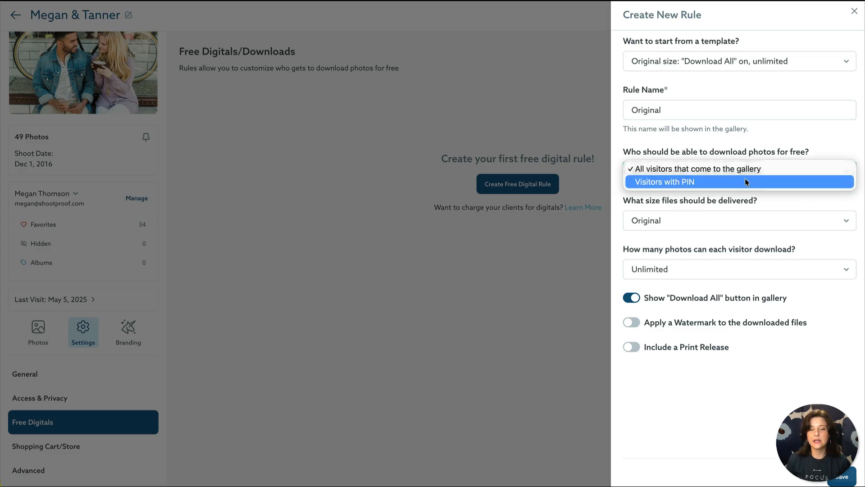
{"action": "left_click", "coordinate": [790, 167]}
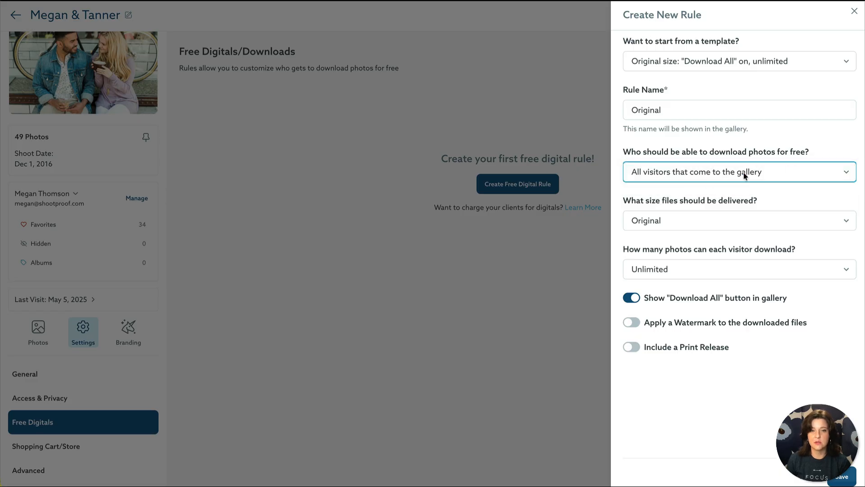
{"action": "left_click", "coordinate": [828, 215]}
{"action": "left_click", "coordinate": [828, 215]}
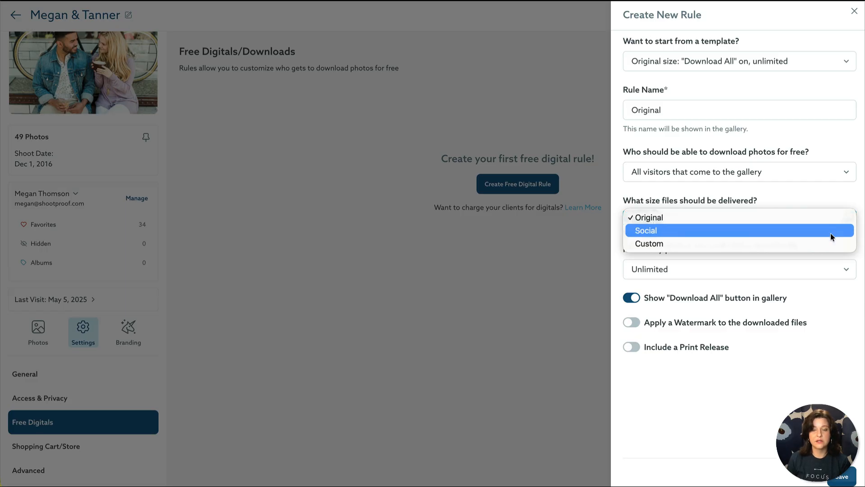
{"action": "left_click", "coordinate": [831, 233]}
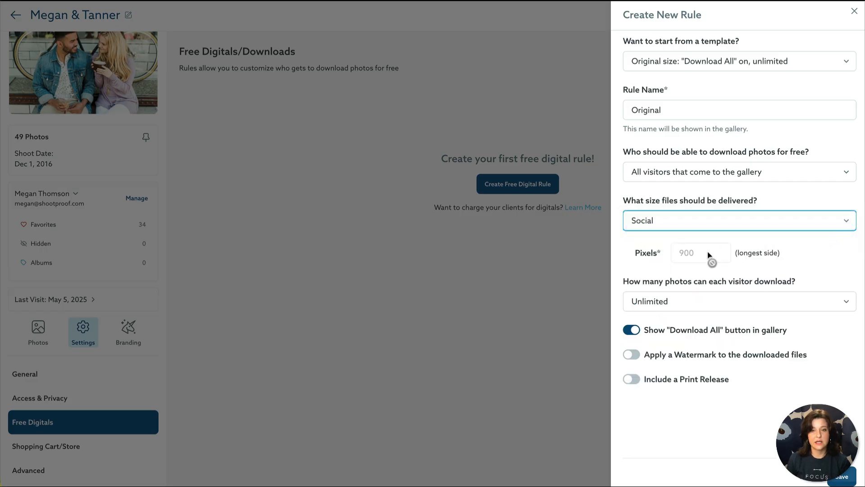
{"action": "left_click", "coordinate": [823, 218]}
{"action": "left_click", "coordinate": [817, 233]}
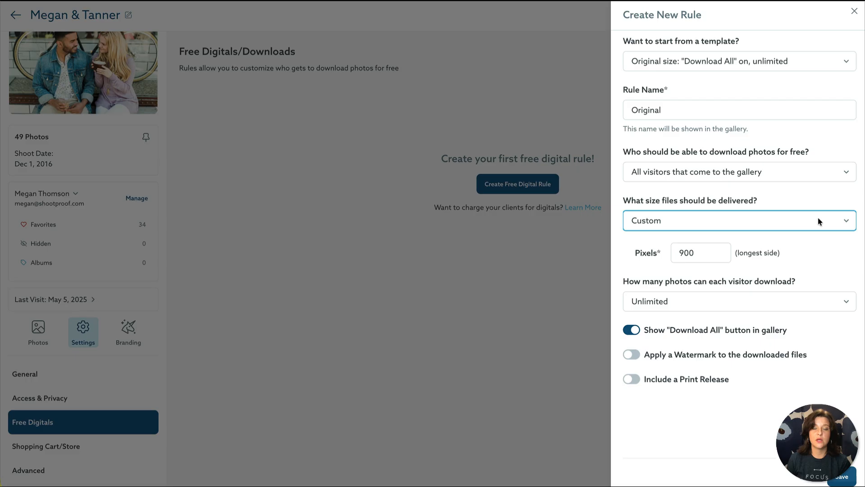
{"action": "left_click", "coordinate": [818, 217]}
{"action": "left_click", "coordinate": [780, 192]}
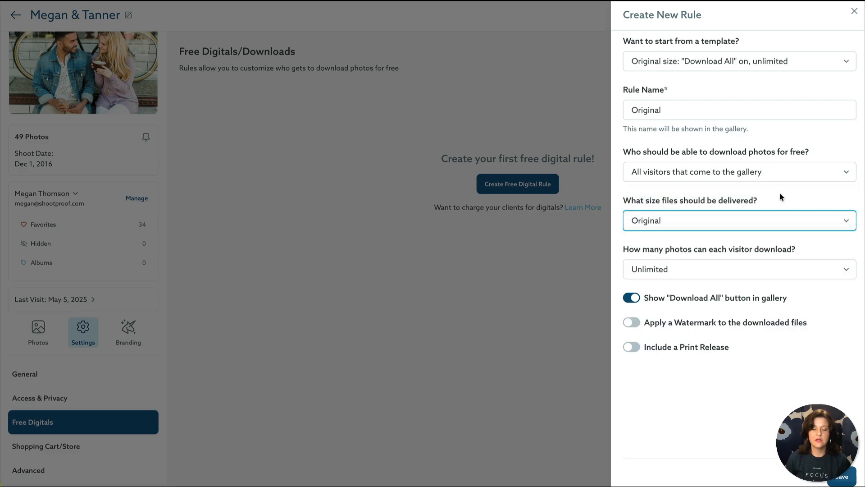
Step: Keep photos per visitor at Unlimited and save the Original free digital rule
{"action": "left_click", "coordinate": [696, 266]}
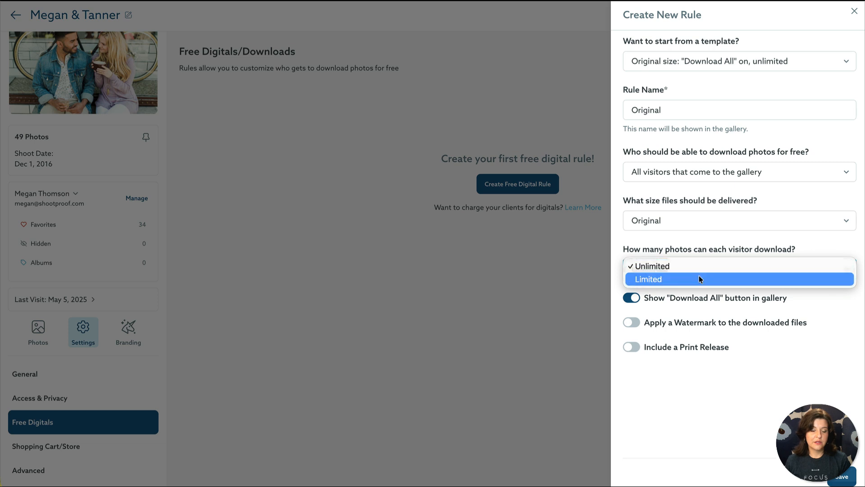
{"action": "left_click", "coordinate": [699, 278]}
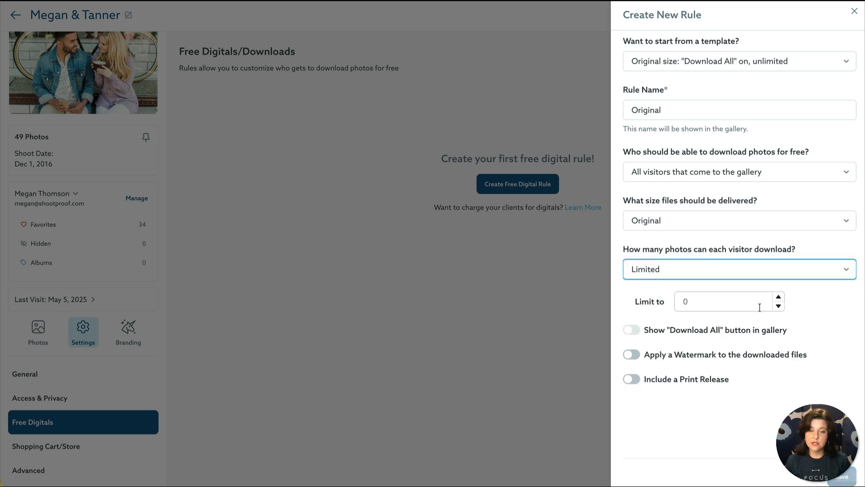
{"action": "left_click", "coordinate": [783, 269]}
{"action": "left_click", "coordinate": [735, 251]}
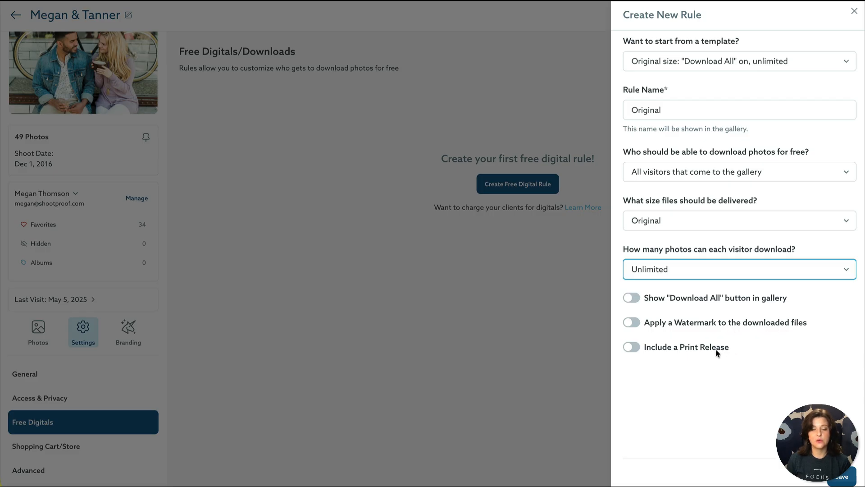
{"action": "left_click", "coordinate": [855, 473]}
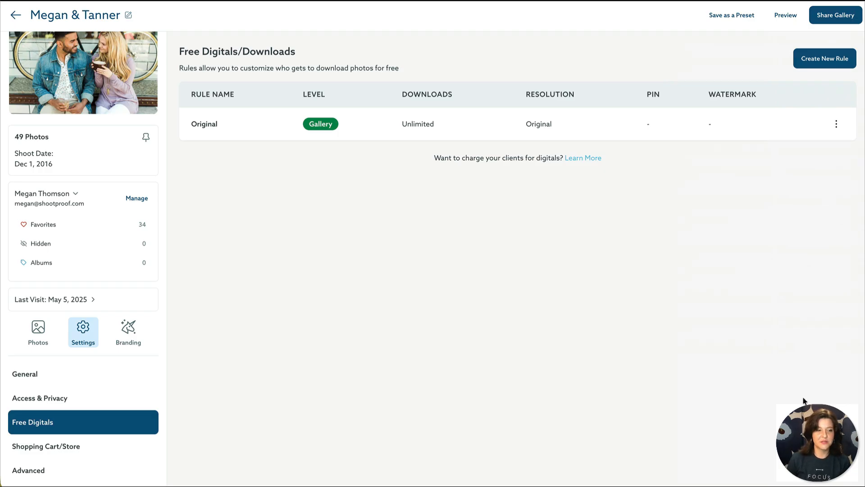
Step: Go to the engagement gallery's Shopping Cart/Store settings
{"action": "left_click", "coordinate": [153, 446]}
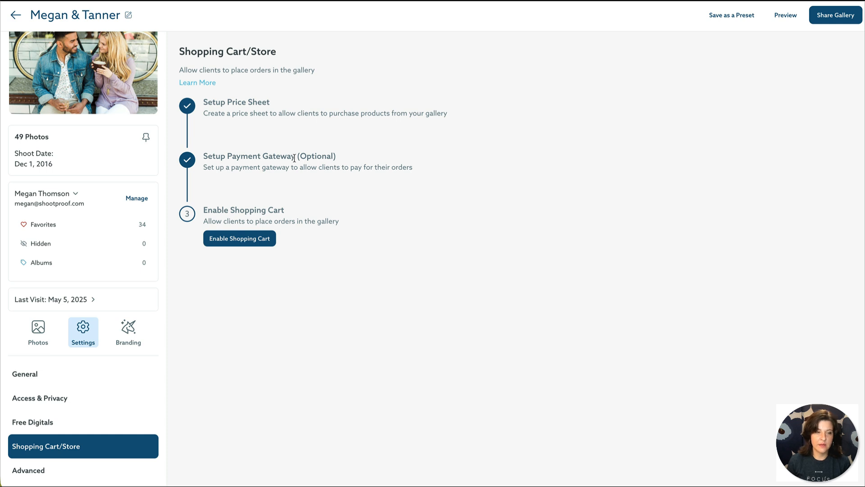
Step: Enable the gallery's shopping cart with the Family Pricing price sheet
{"action": "left_click", "coordinate": [264, 246]}
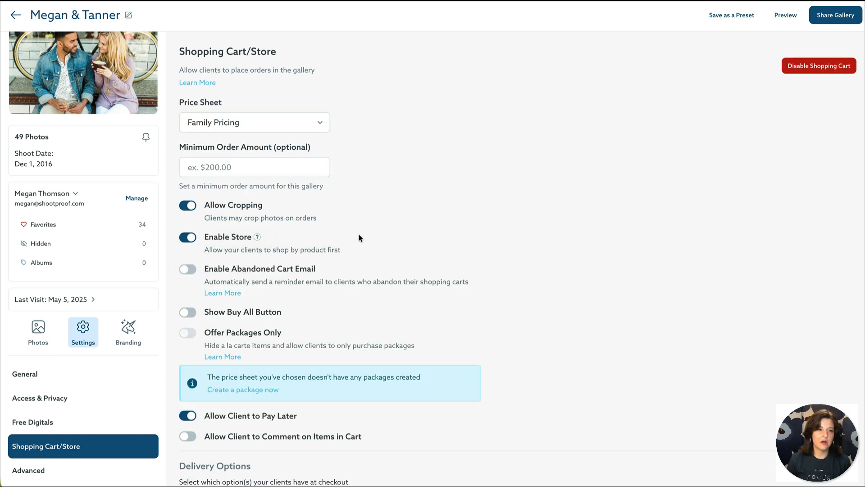
{"action": "left_click", "coordinate": [320, 128]}
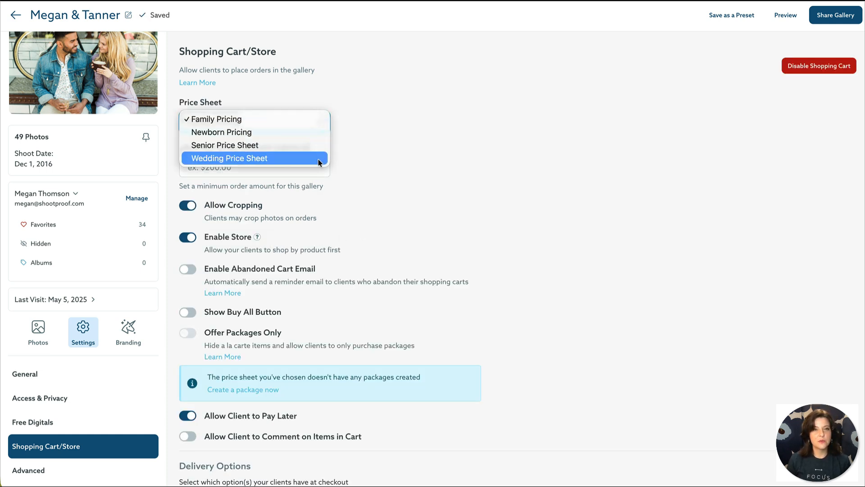
{"action": "left_click", "coordinate": [363, 121]}
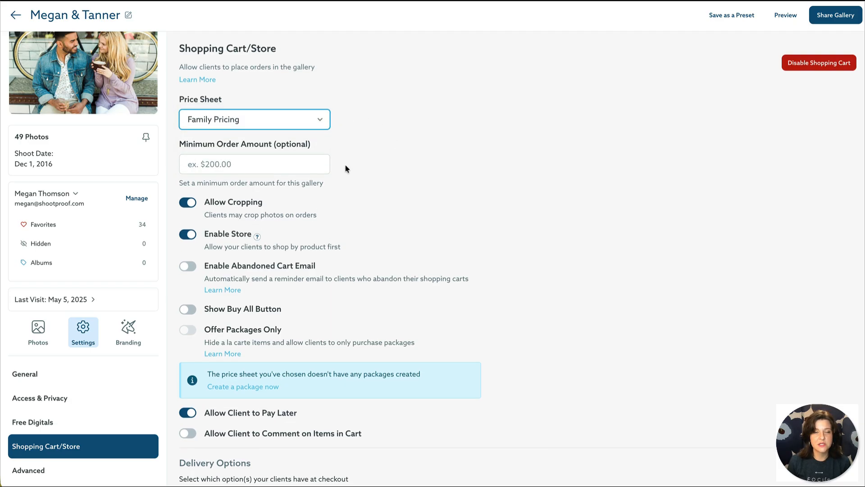
Step: Review the Delivery Options, then move on to the Advanced gallery settings
{"action": "scroll", "coordinate": [346, 168], "scroll_direction": "down", "scroll_amount": 1}
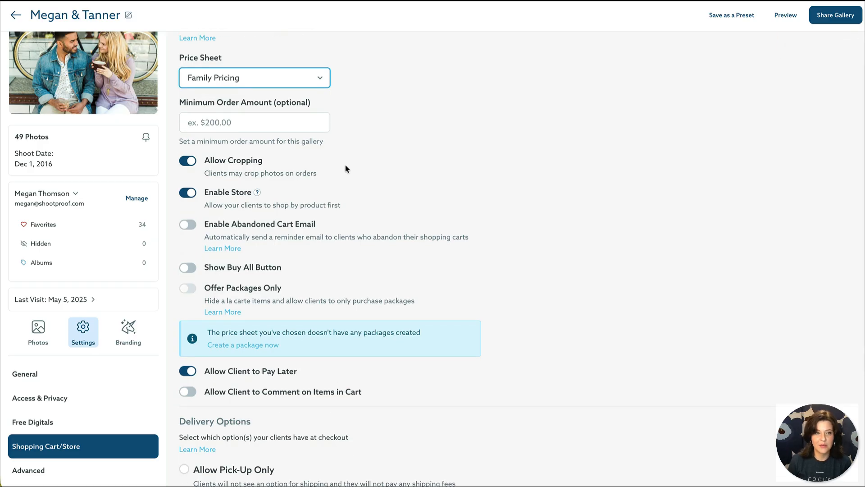
{"action": "scroll", "coordinate": [346, 168], "scroll_direction": "down", "scroll_amount": 4}
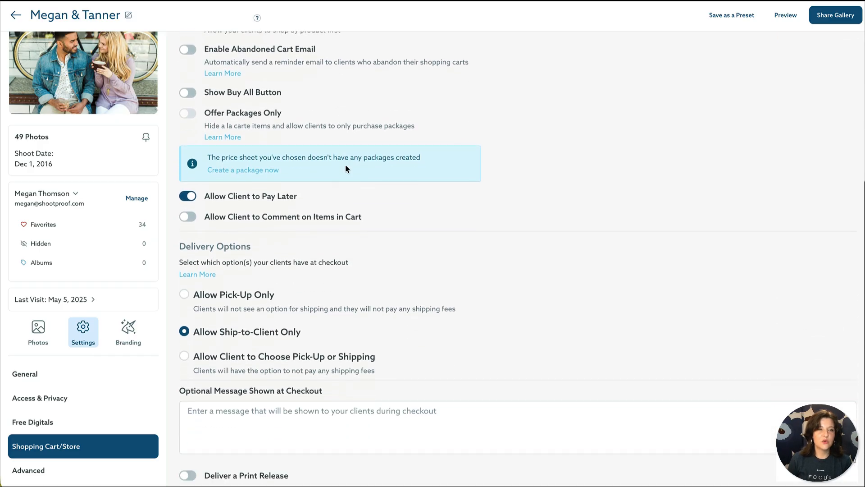
{"action": "scroll", "coordinate": [345, 165], "scroll_direction": "up", "scroll_amount": 1}
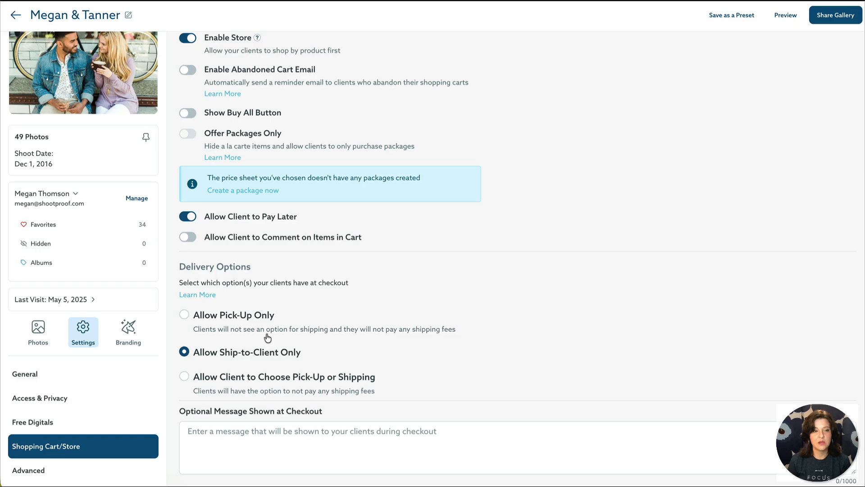
{"action": "scroll", "coordinate": [323, 355], "scroll_direction": "up", "scroll_amount": 1}
{"action": "scroll", "coordinate": [322, 354], "scroll_direction": "down", "scroll_amount": 1}
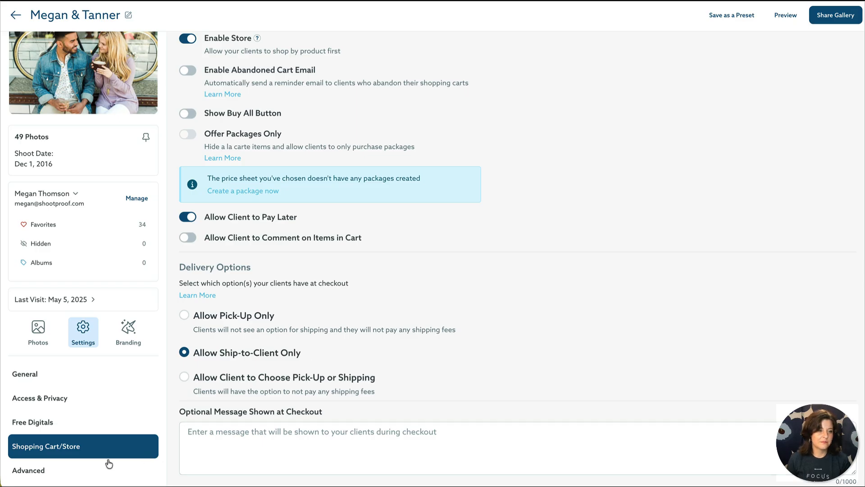
{"action": "left_click", "coordinate": [79, 470]}
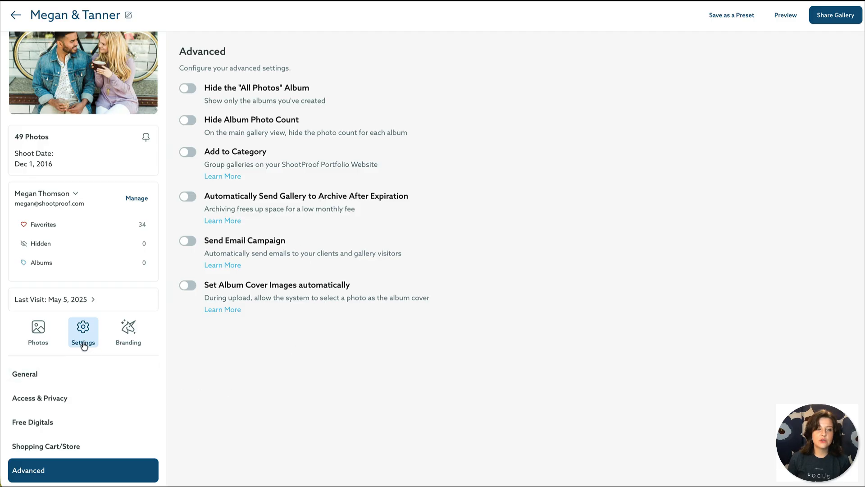
Step: Show the engagement gallery's Branding Intro Page layouts
{"action": "left_click", "coordinate": [140, 343]}
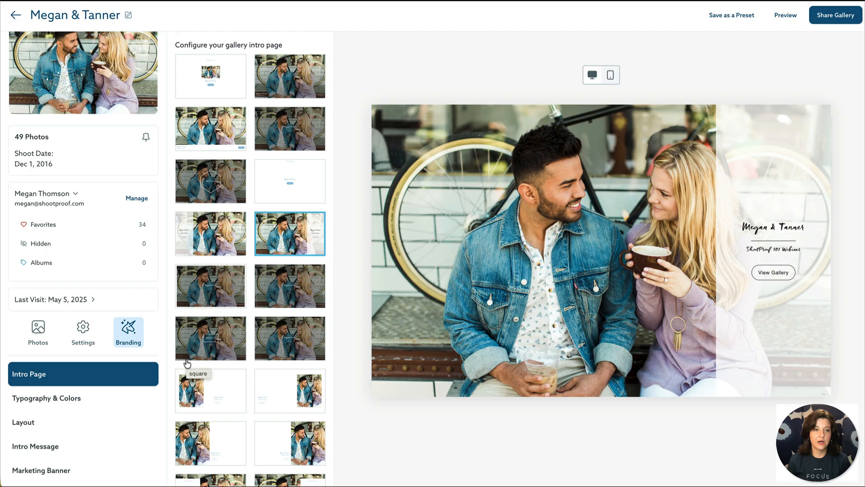
Step: Choose the white side-by-side intro layout with the photo on the right, checking phone and desktop previews
{"action": "left_click", "coordinate": [231, 148]}
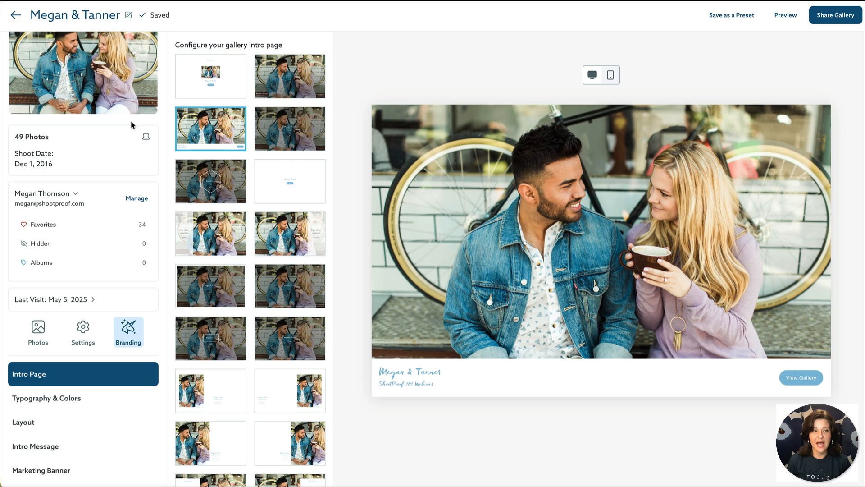
{"action": "left_click", "coordinate": [295, 129]}
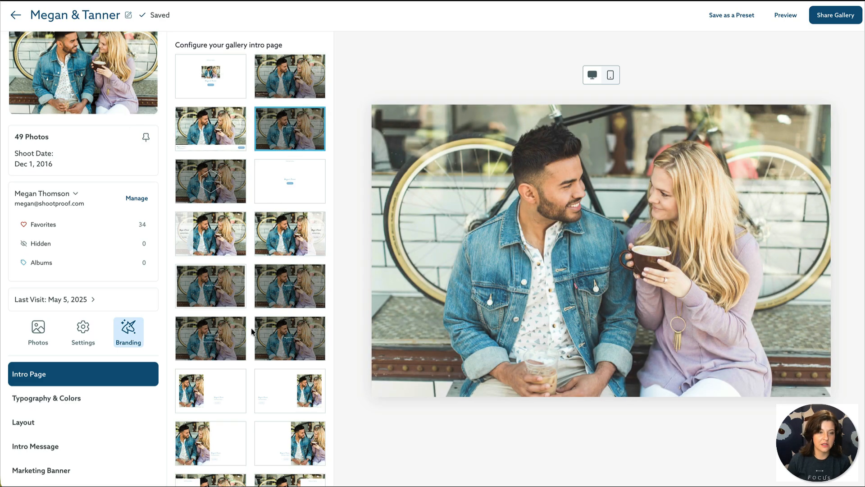
{"action": "left_click", "coordinate": [291, 387]}
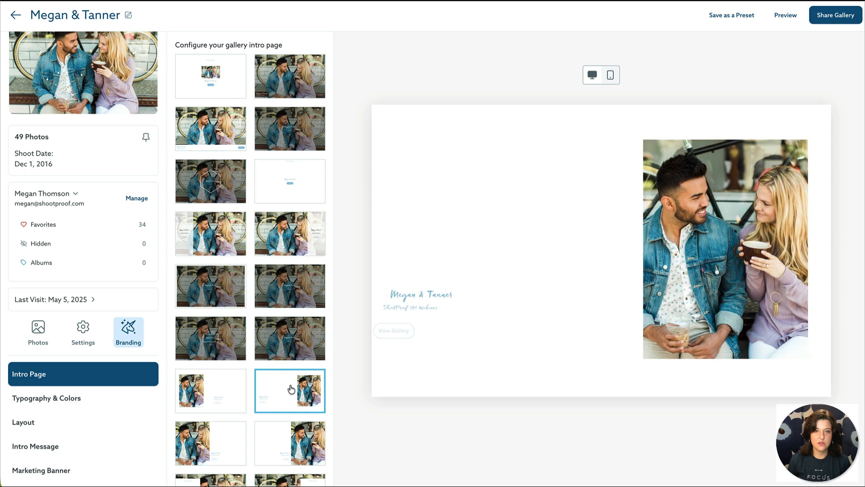
{"action": "left_click", "coordinate": [613, 75]}
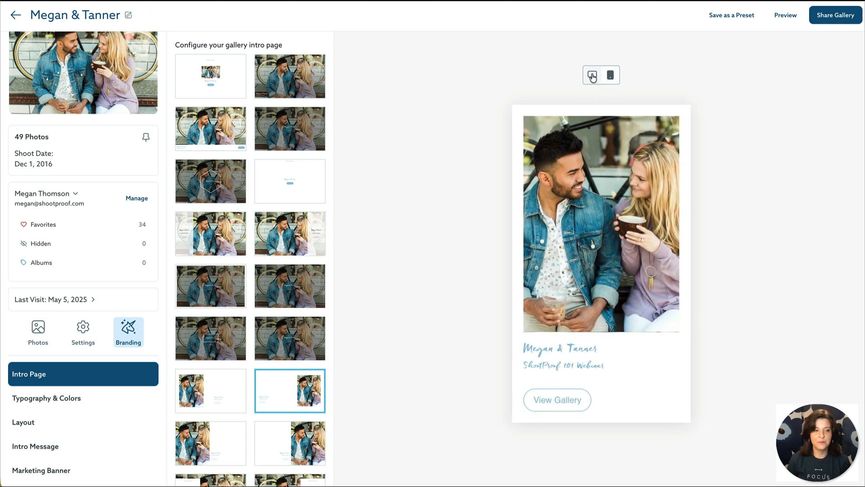
{"action": "left_click", "coordinate": [592, 77]}
{"action": "left_click", "coordinate": [105, 409]}
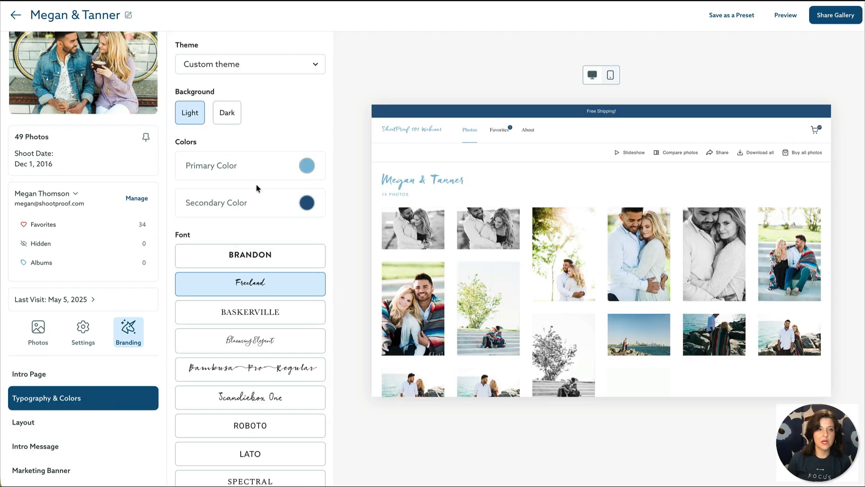
Step: Keep the Custom theme in the Theme dropdown and go to the Layout settings
{"action": "left_click", "coordinate": [299, 64]}
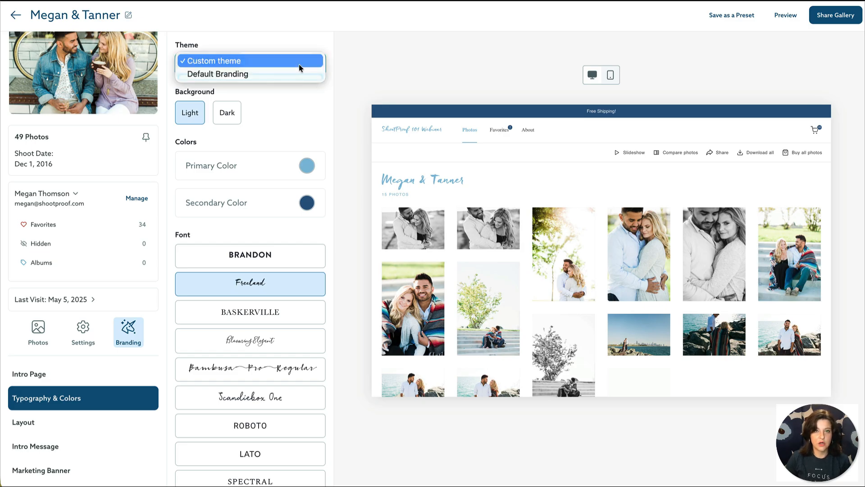
{"action": "left_click", "coordinate": [299, 64]}
{"action": "scroll", "coordinate": [290, 367], "scroll_direction": "down", "scroll_amount": 1}
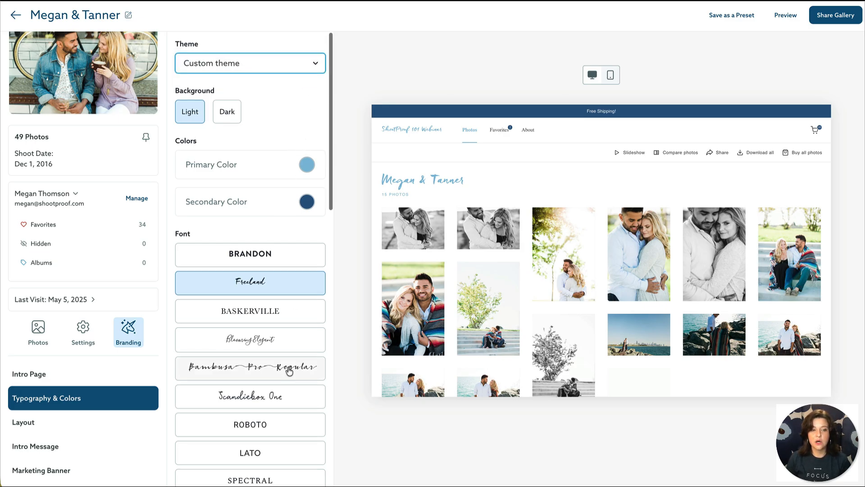
{"action": "scroll", "coordinate": [289, 367], "scroll_direction": "down", "scroll_amount": 1}
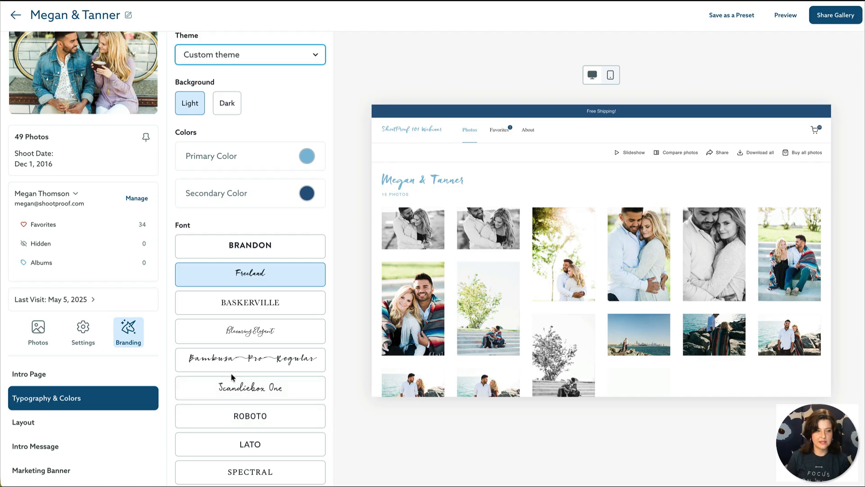
{"action": "left_click", "coordinate": [141, 431]}
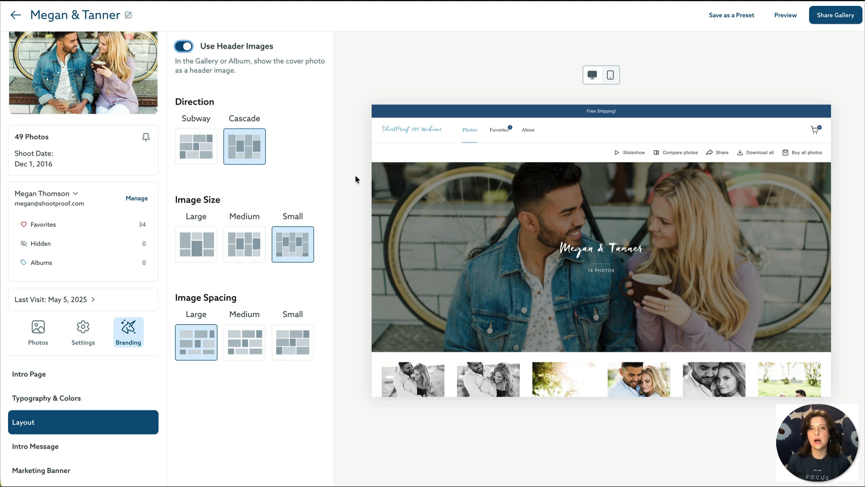
Step: Set the gallery layout to Subway direction with Small image size and Small image spacing
{"action": "left_click", "coordinate": [181, 155]}
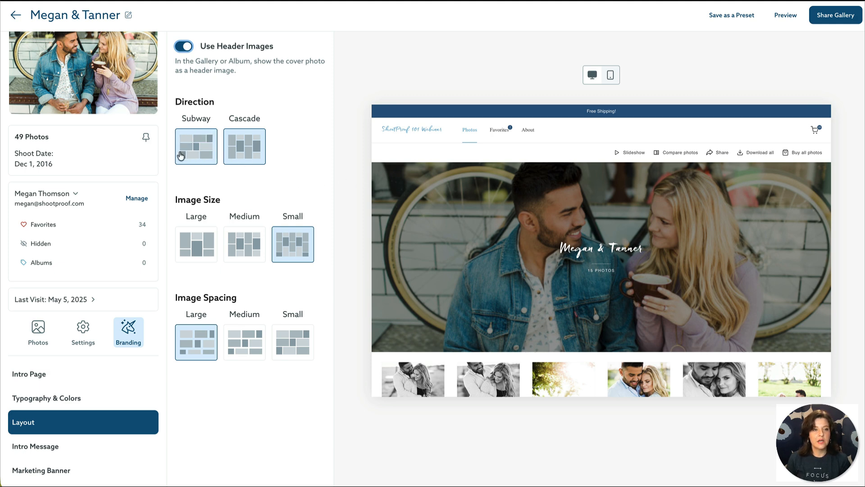
{"action": "scroll", "coordinate": [568, 242], "scroll_direction": "down", "scroll_amount": 3}
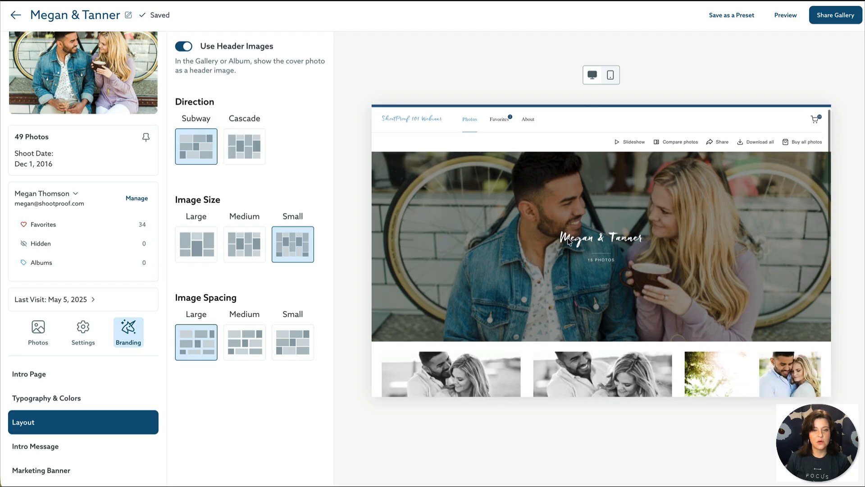
{"action": "left_click", "coordinate": [244, 146]}
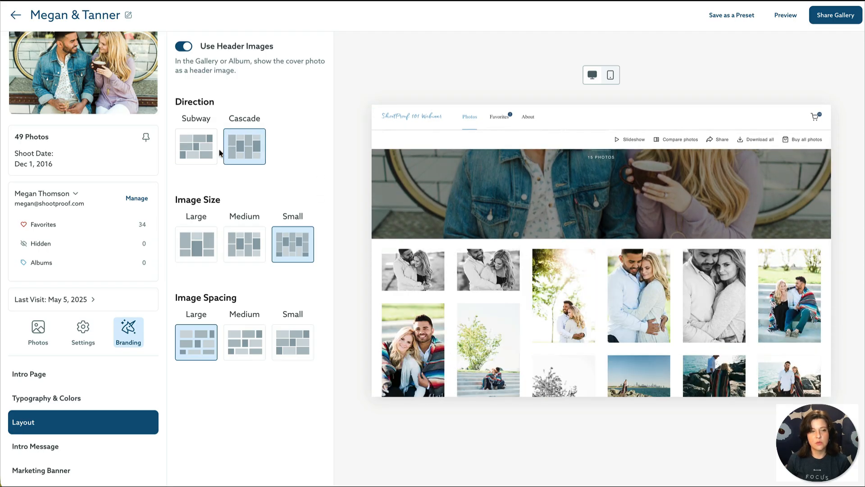
{"action": "left_click", "coordinate": [214, 155]}
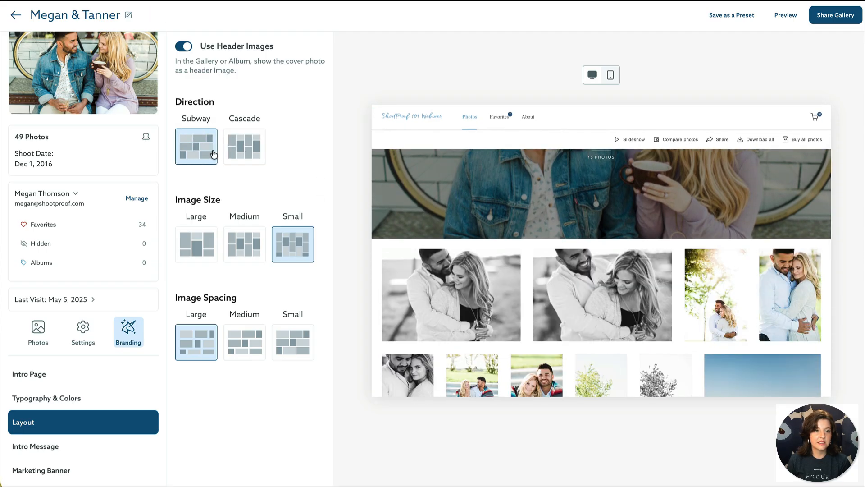
{"action": "left_click", "coordinate": [215, 239]}
{"action": "left_click", "coordinate": [276, 244]}
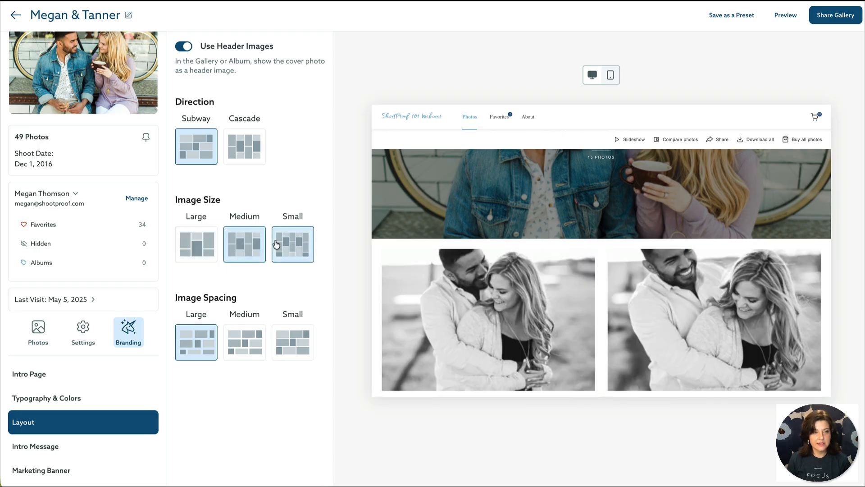
{"action": "left_click", "coordinate": [242, 341]}
{"action": "left_click", "coordinate": [290, 341]}
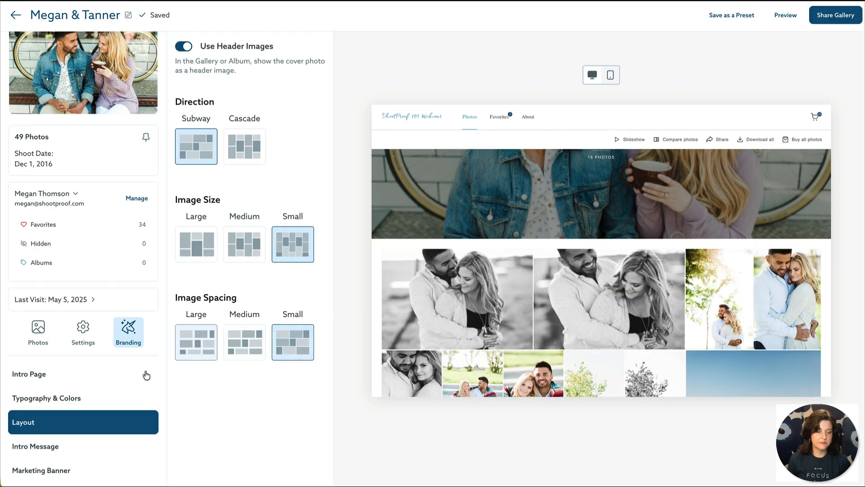
{"action": "left_click", "coordinate": [96, 449]}
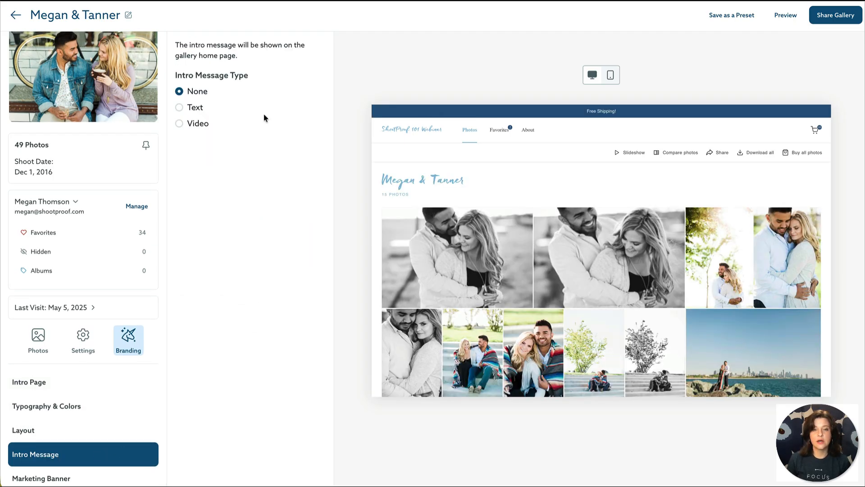
Step: Make the intro message Text with headline 'Welcome!' and visitor message 'Free shipping!'
{"action": "left_click", "coordinate": [198, 110]}
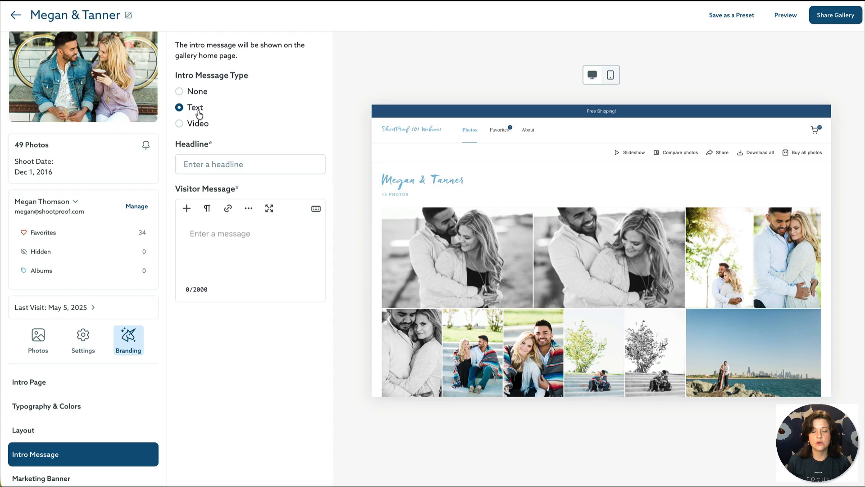
{"action": "left_click", "coordinate": [225, 156]}
{"action": "type", "text": "Welcome!"}
{"action": "left_click", "coordinate": [273, 230]}
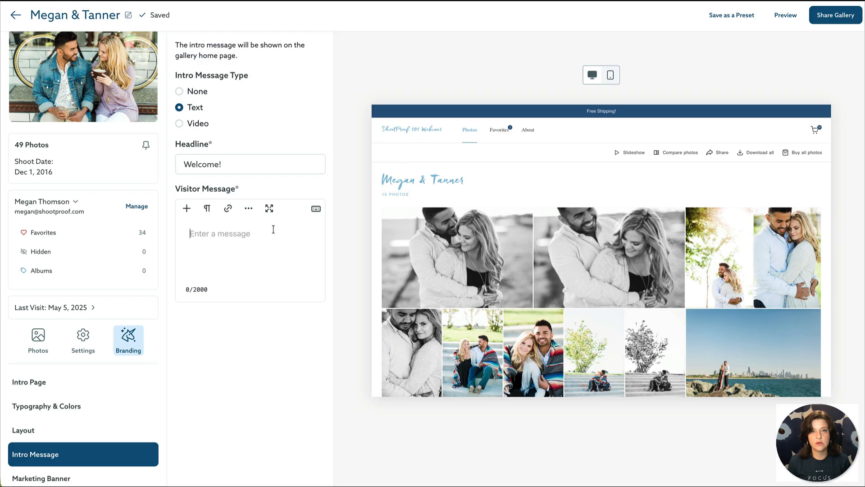
{"action": "type", "text": "Free s"}
{"action": "type", "text": "hippi"}
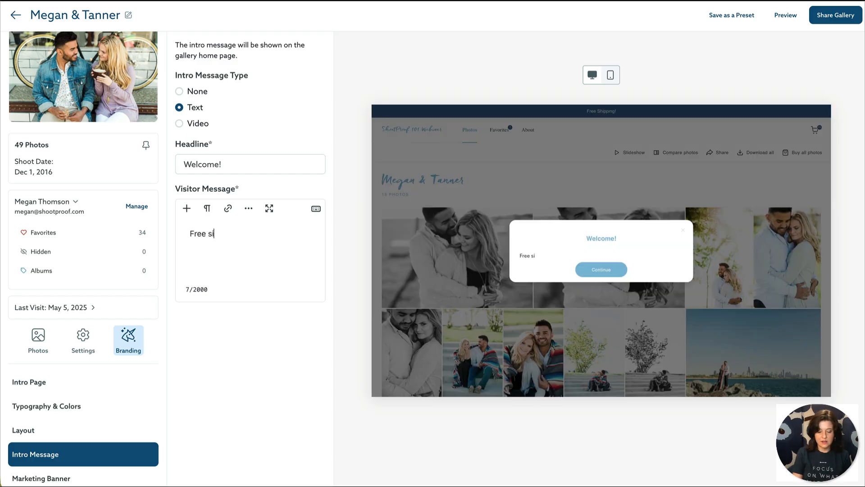
{"action": "type", "text": "ng!"}
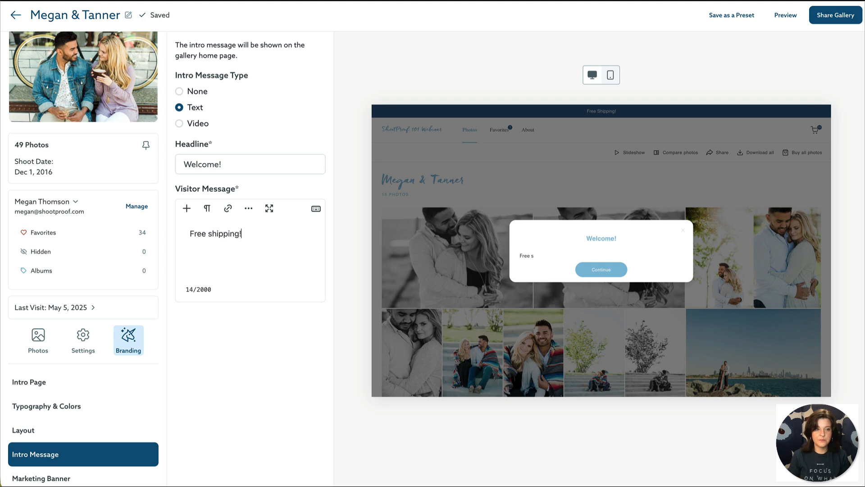
{"action": "left_click", "coordinate": [192, 125]}
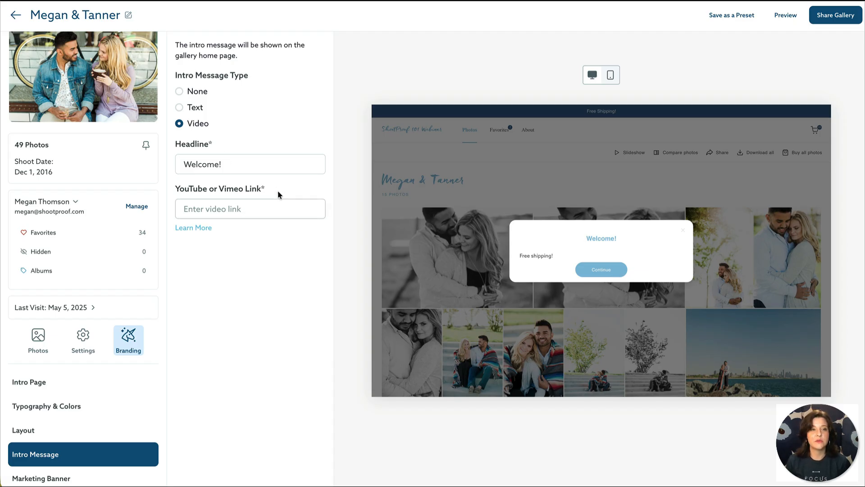
{"action": "left_click", "coordinate": [180, 107]}
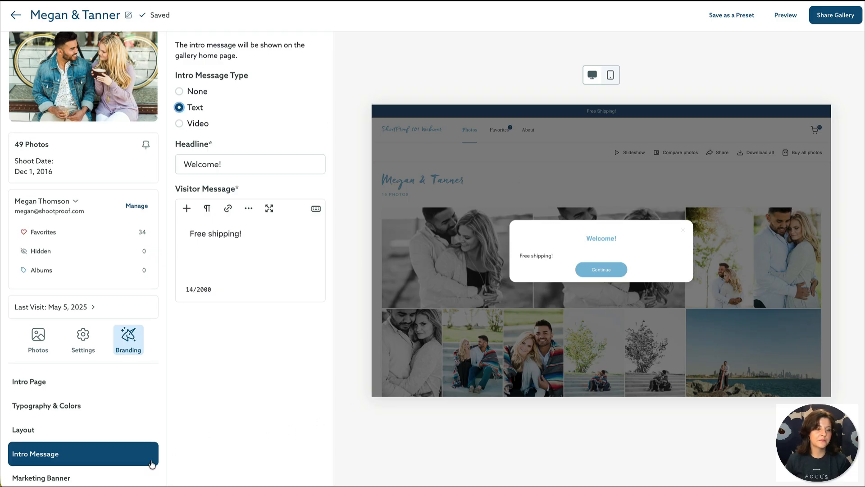
{"action": "scroll", "coordinate": [152, 464], "scroll_direction": "down", "scroll_amount": 1}
{"action": "left_click", "coordinate": [119, 450]}
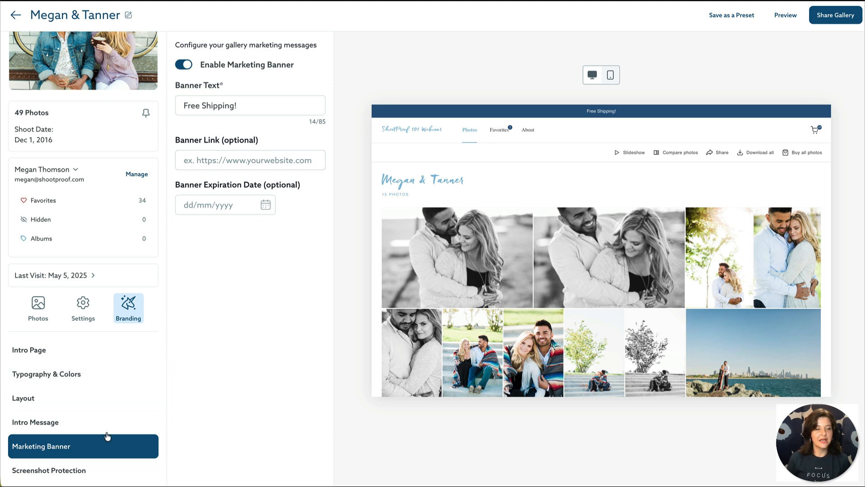
Step: Toggle Desktop and Mobile screenshot protection on and off, leaving both switched off
{"action": "left_click", "coordinate": [109, 470]}
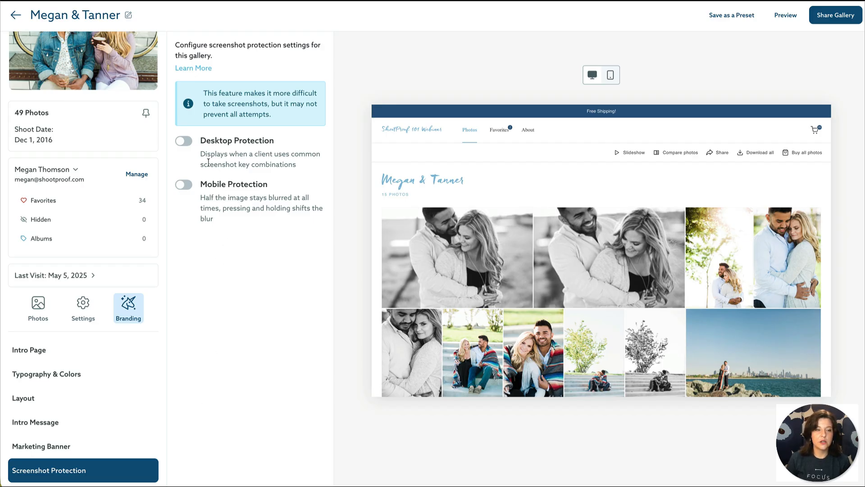
{"action": "left_click", "coordinate": [189, 144]}
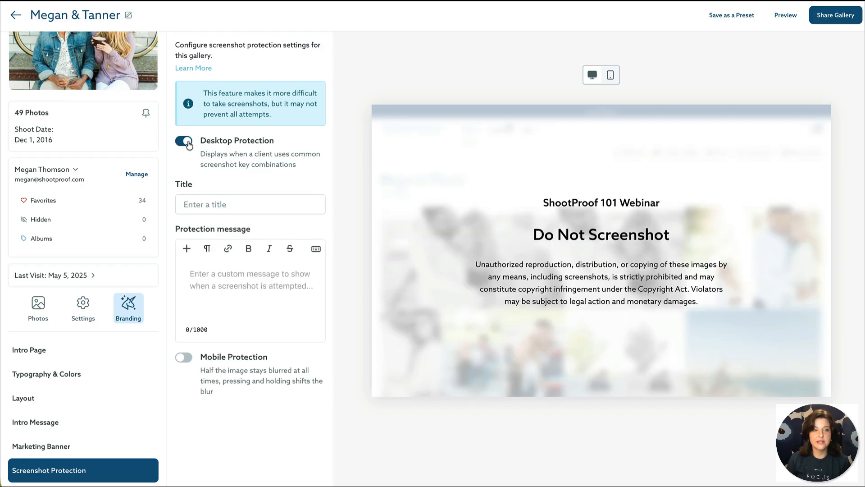
{"action": "left_click", "coordinate": [188, 143]}
{"action": "left_click", "coordinate": [188, 186]}
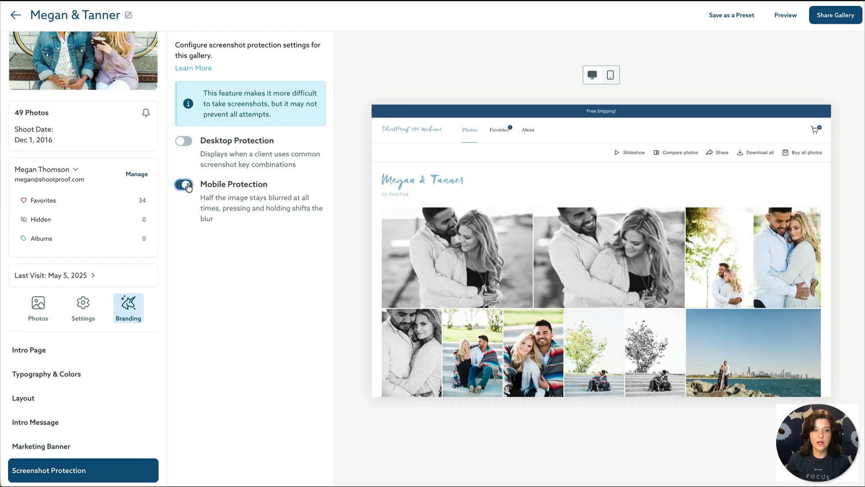
{"action": "left_click", "coordinate": [188, 186]}
{"action": "left_click", "coordinate": [189, 143]}
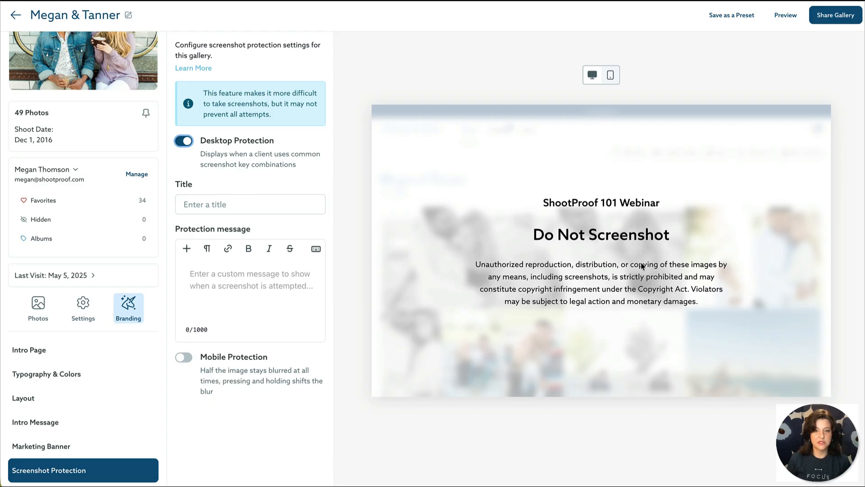
{"action": "left_click", "coordinate": [174, 142]}
{"action": "left_click", "coordinate": [184, 185]}
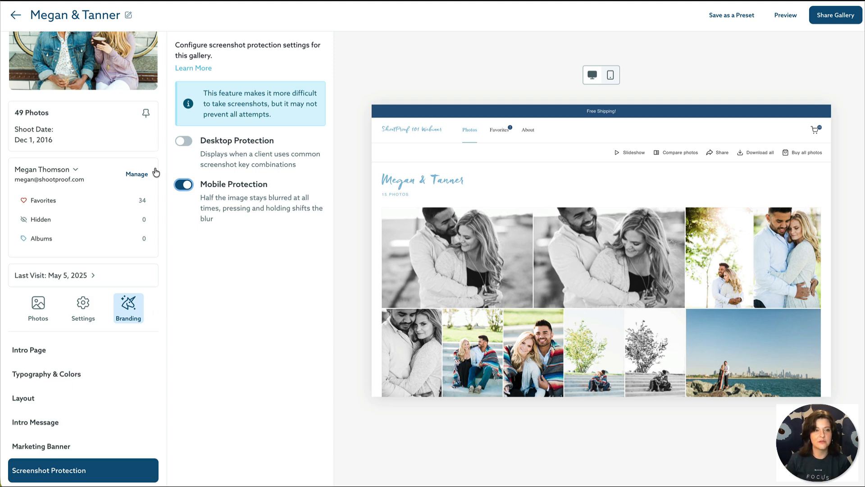
{"action": "left_click", "coordinate": [184, 187]}
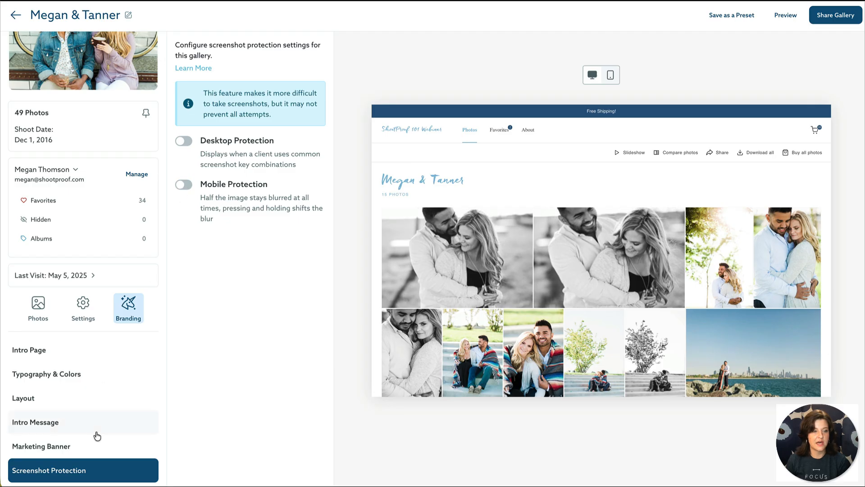
{"action": "scroll", "coordinate": [95, 433], "scroll_direction": "up", "scroll_amount": 1}
{"action": "scroll", "coordinate": [94, 432], "scroll_direction": "up", "scroll_amount": 1}
{"action": "scroll", "coordinate": [93, 432], "scroll_direction": "down", "scroll_amount": 2}
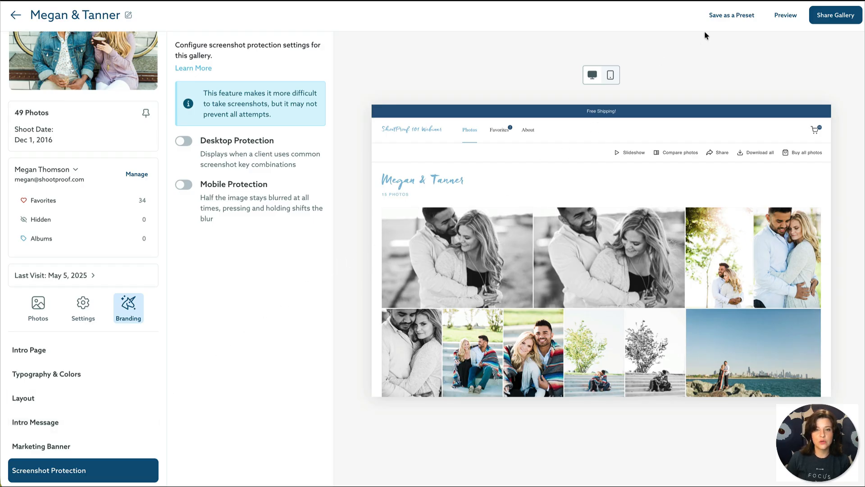
Step: Save the branding settings as preset '101', return to All Galleries, and view the saved presets
{"action": "left_click", "coordinate": [740, 17]}
{"action": "left_click", "coordinate": [461, 245]}
{"action": "type", "text": "101"}
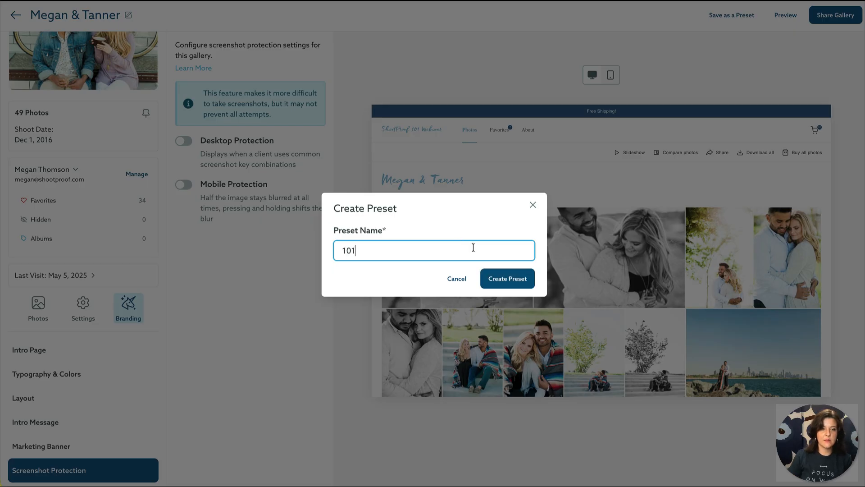
{"action": "left_click", "coordinate": [517, 281]}
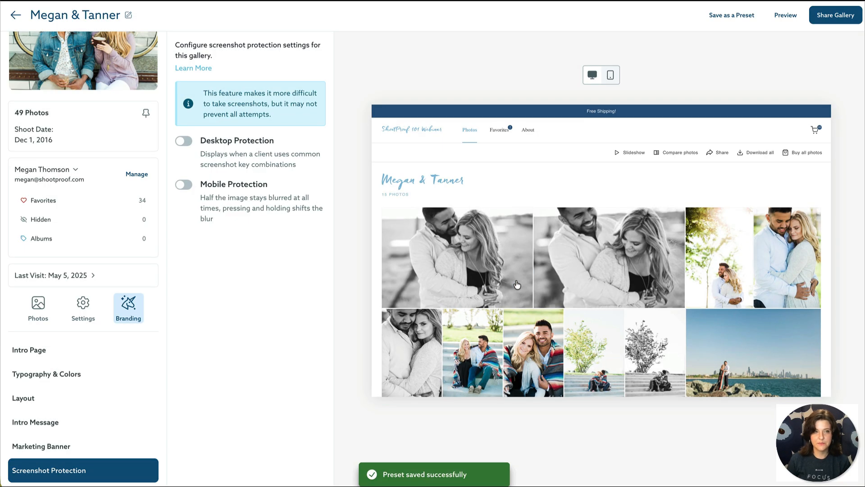
{"action": "left_click", "coordinate": [16, 16]}
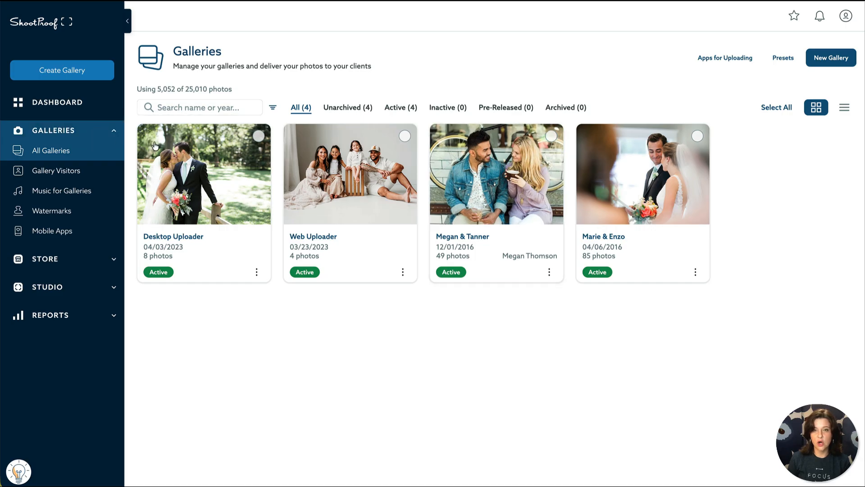
{"action": "left_click", "coordinate": [782, 59]}
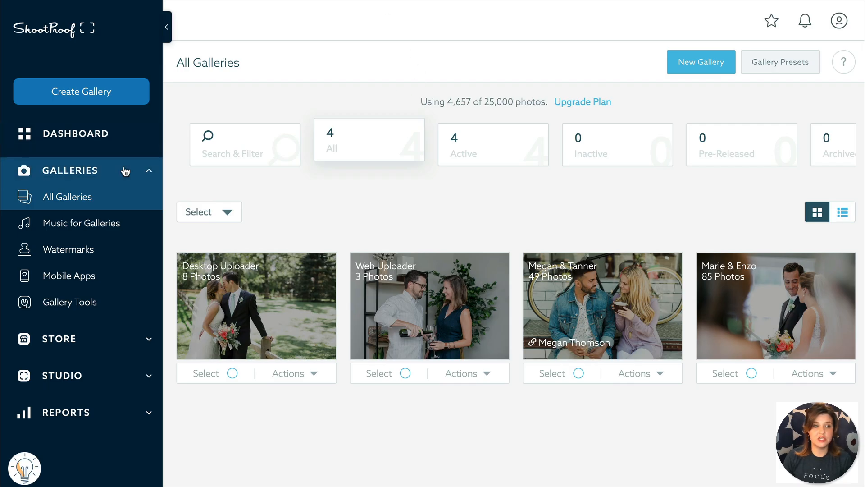
Step: Go to the Price Sheets page under Store in the navigation
{"action": "left_click", "coordinate": [157, 179]}
{"action": "left_click", "coordinate": [147, 211]}
{"action": "left_click", "coordinate": [113, 313]}
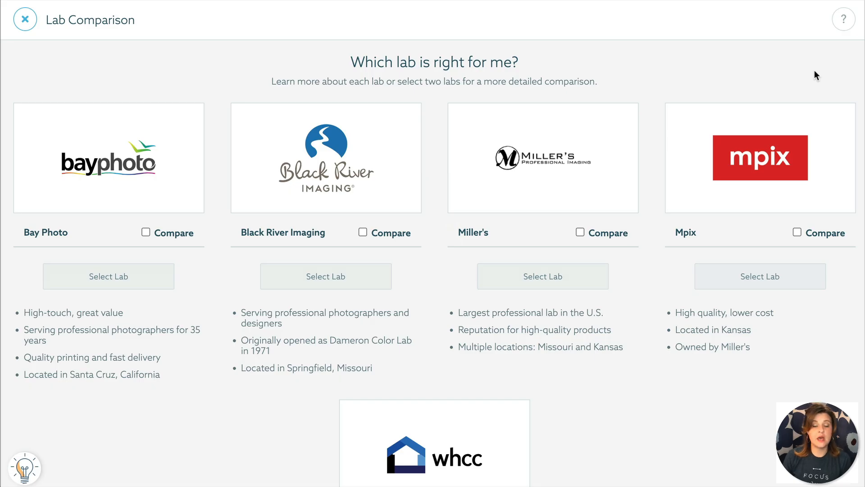
{"action": "scroll", "coordinate": [786, 86], "scroll_direction": "down", "scroll_amount": 1}
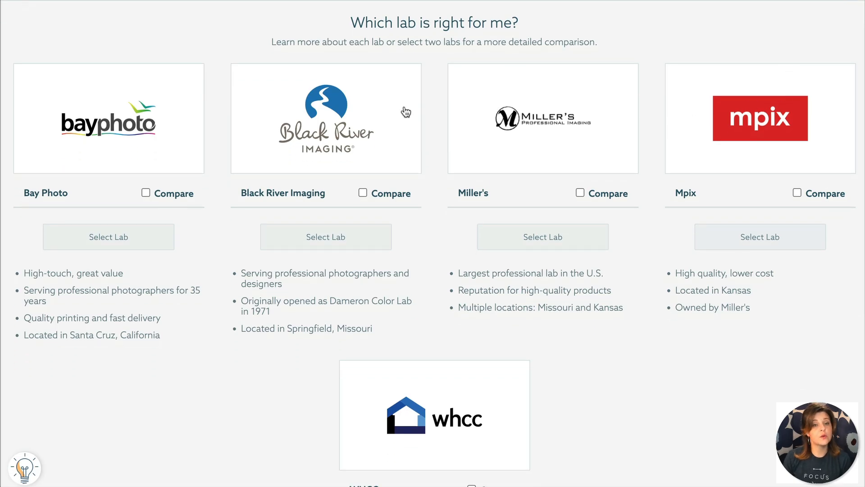
{"action": "scroll", "coordinate": [397, 144], "scroll_direction": "down", "scroll_amount": 1}
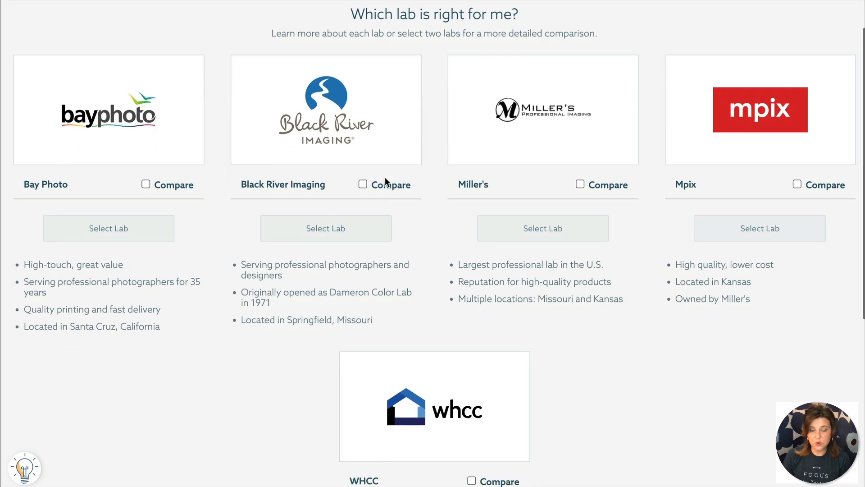
Step: Compare Black River Imaging, Mpix and WHCC side by side
{"action": "left_click", "coordinate": [363, 184]}
{"action": "left_click", "coordinate": [798, 184]}
{"action": "scroll", "coordinate": [502, 328], "scroll_direction": "down", "scroll_amount": 3}
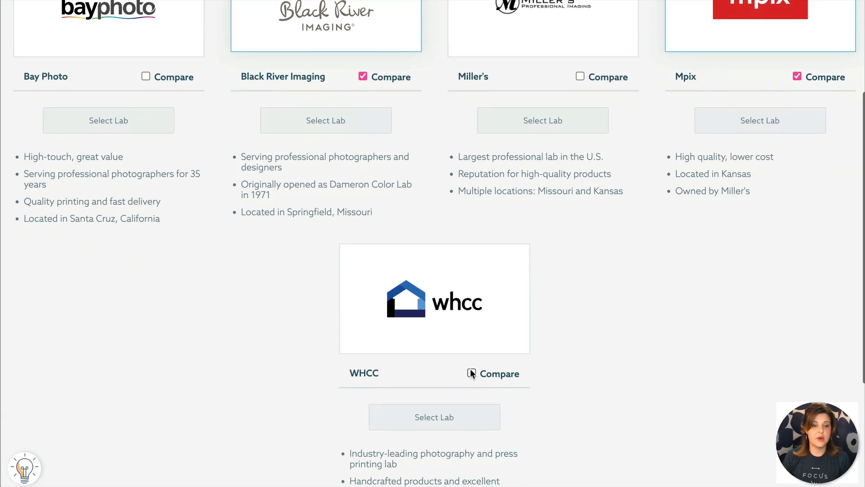
{"action": "left_click", "coordinate": [471, 376]}
{"action": "scroll", "coordinate": [642, 275], "scroll_direction": "up", "scroll_amount": 4}
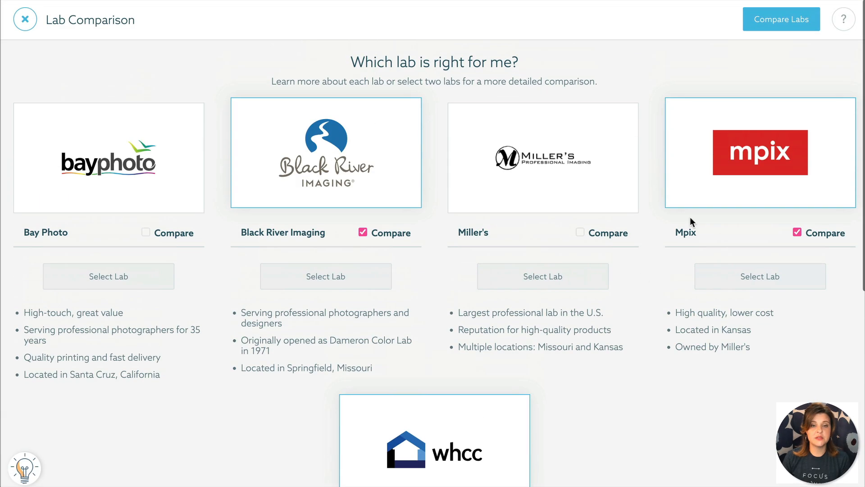
{"action": "left_click", "coordinate": [798, 19]}
Step: Review the lab comparison table, then close it to return to Price Sheets
{"action": "scroll", "coordinate": [727, 227], "scroll_direction": "down", "scroll_amount": 4}
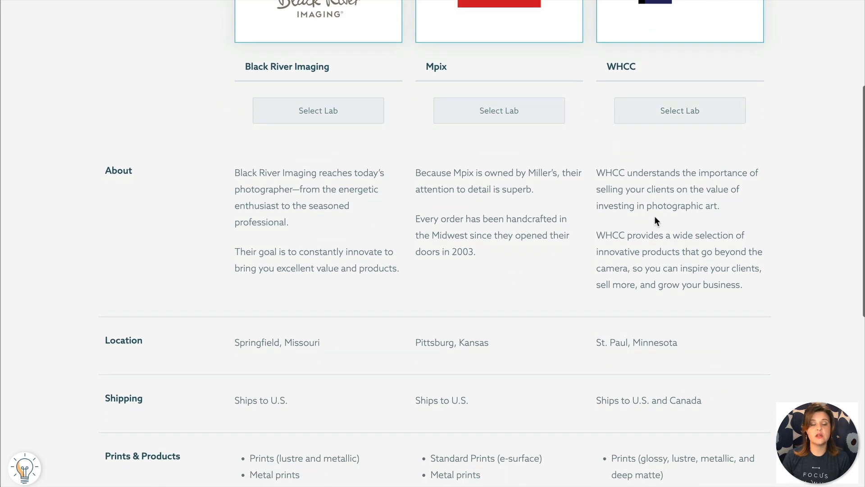
{"action": "scroll", "coordinate": [475, 288], "scroll_direction": "down", "scroll_amount": 3}
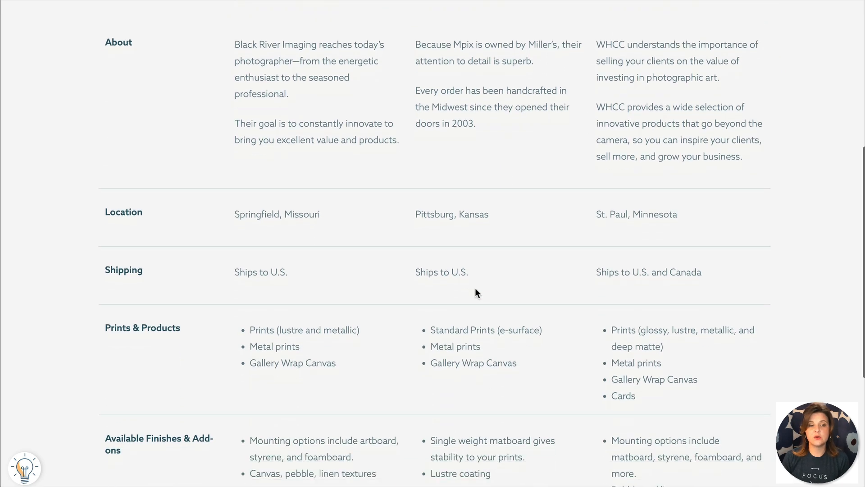
{"action": "scroll", "coordinate": [458, 294], "scroll_direction": "down", "scroll_amount": 2}
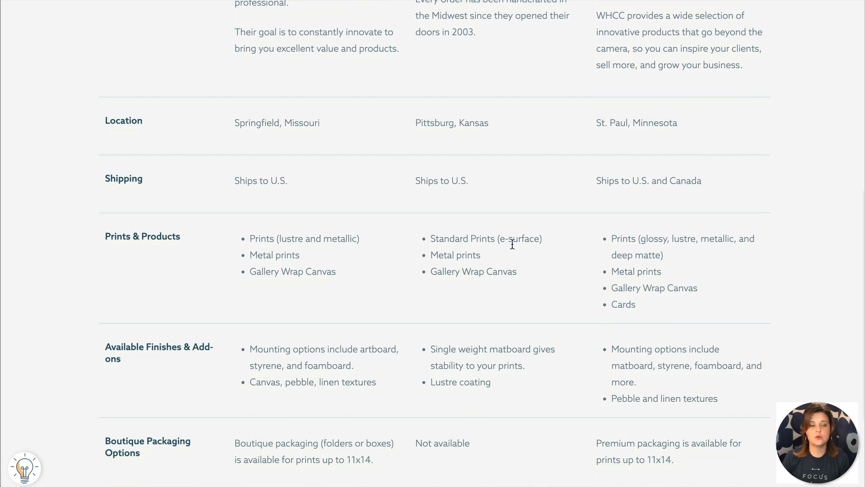
{"action": "scroll", "coordinate": [512, 242], "scroll_direction": "down", "scroll_amount": 3}
{"action": "scroll", "coordinate": [512, 244], "scroll_direction": "up", "scroll_amount": 15}
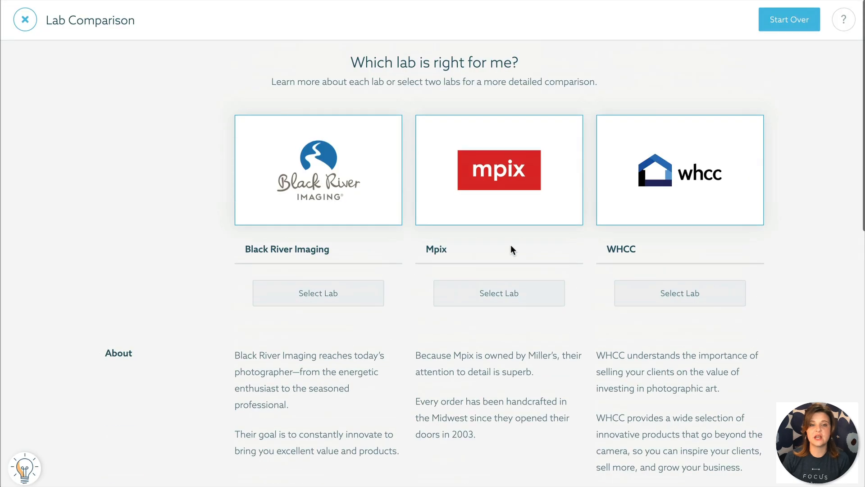
{"action": "left_click", "coordinate": [25, 19]}
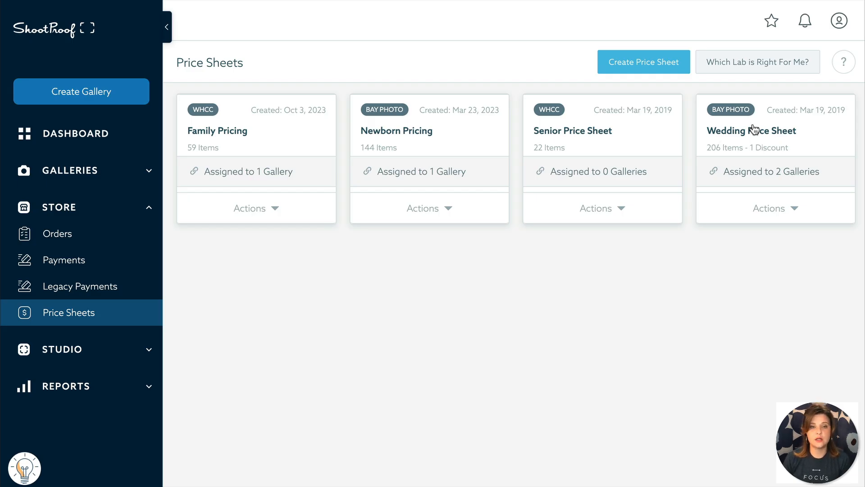
Step: Dismiss the Create New Price Sheet dialog and open the Newborn Pricing sheet instead
{"action": "left_click", "coordinate": [685, 68]}
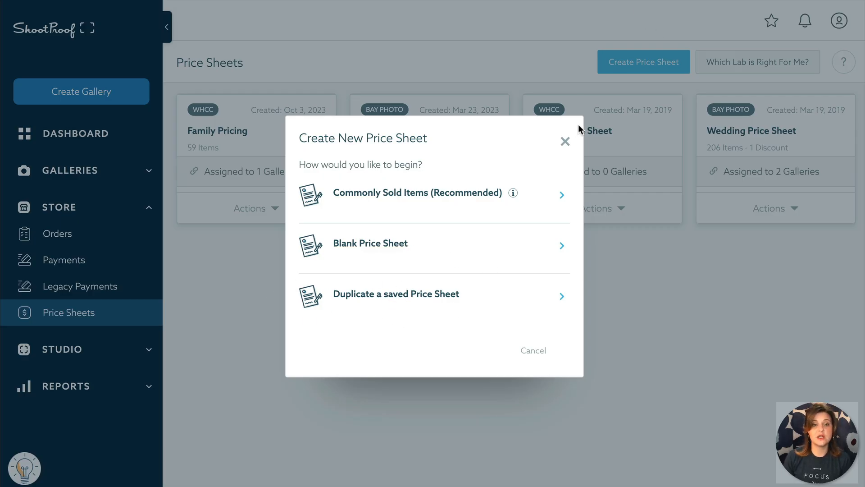
{"action": "left_click", "coordinate": [565, 141]}
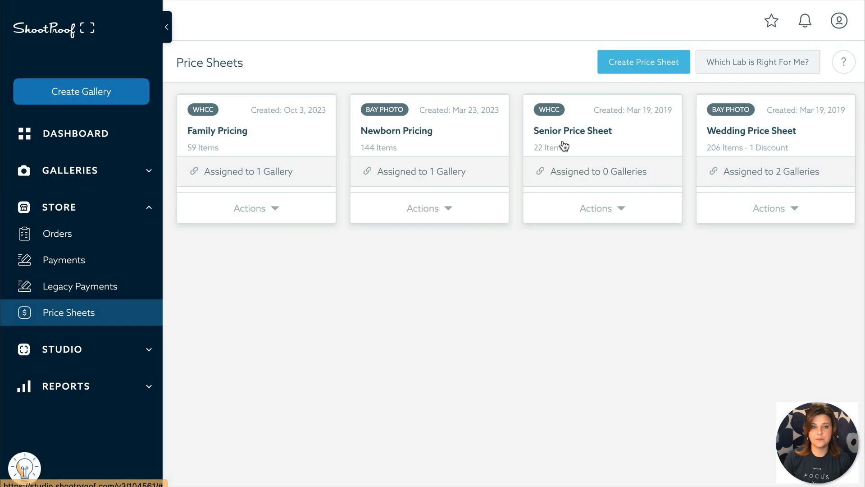
{"action": "left_click", "coordinate": [486, 140]}
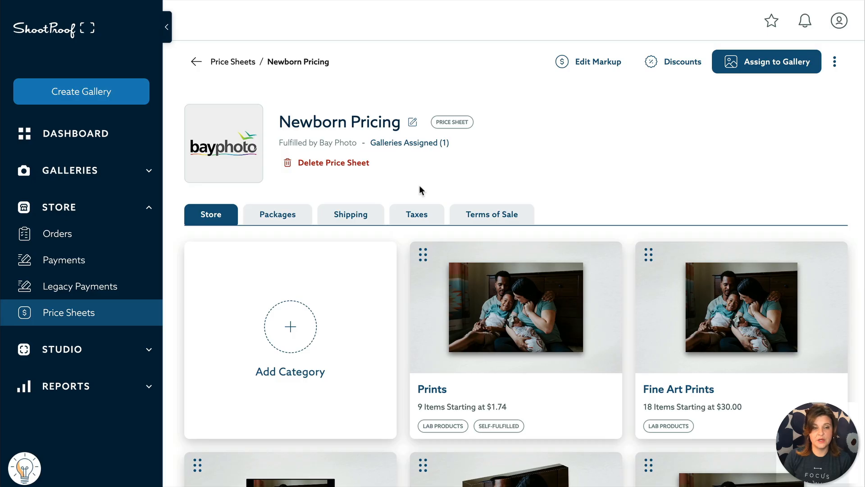
Step: Look over Newborn Pricing's store categories and open Prints to see its 4 x 6 prices
{"action": "scroll", "coordinate": [420, 216], "scroll_direction": "down", "scroll_amount": 1}
{"action": "scroll", "coordinate": [419, 215], "scroll_direction": "up", "scroll_amount": 1}
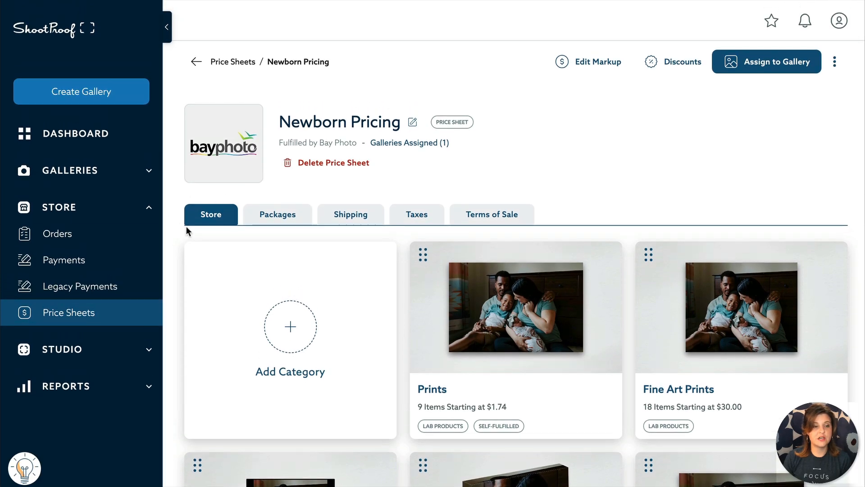
{"action": "scroll", "coordinate": [284, 228], "scroll_direction": "down", "scroll_amount": 5}
{"action": "scroll", "coordinate": [361, 240], "scroll_direction": "down", "scroll_amount": 1}
{"action": "scroll", "coordinate": [359, 239], "scroll_direction": "up", "scroll_amount": 3}
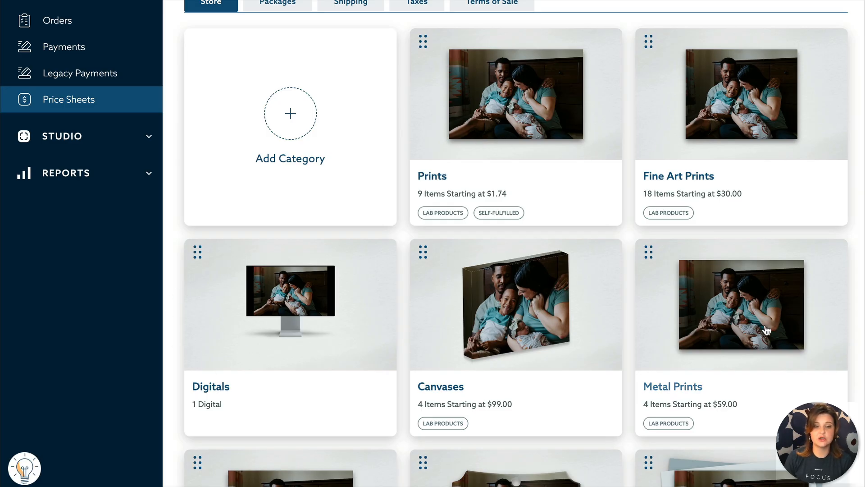
{"action": "scroll", "coordinate": [755, 353], "scroll_direction": "up", "scroll_amount": 3}
{"action": "scroll", "coordinate": [756, 353], "scroll_direction": "up", "scroll_amount": 3}
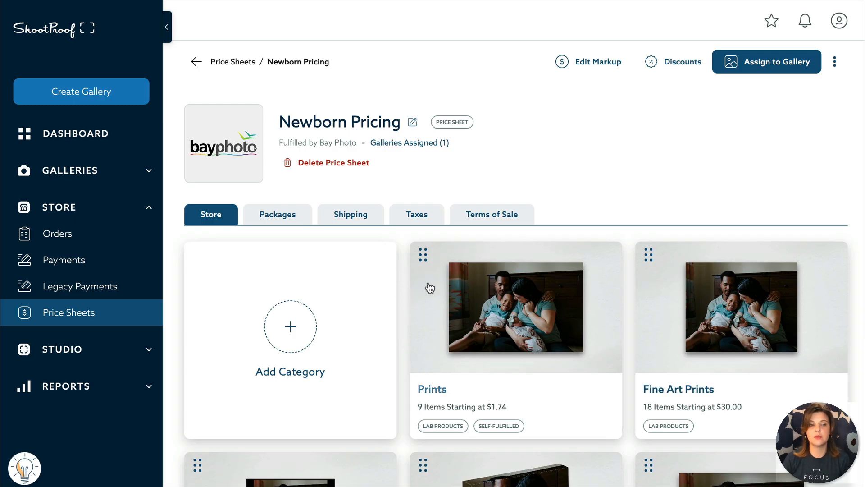
{"action": "left_click", "coordinate": [466, 300]}
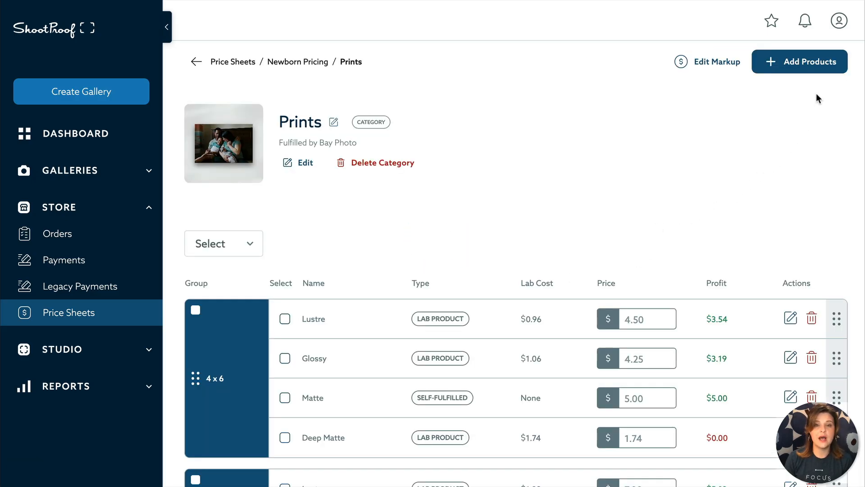
Step: Look at the Add Lab Item product options, then cancel without adding anything
{"action": "left_click", "coordinate": [821, 68]}
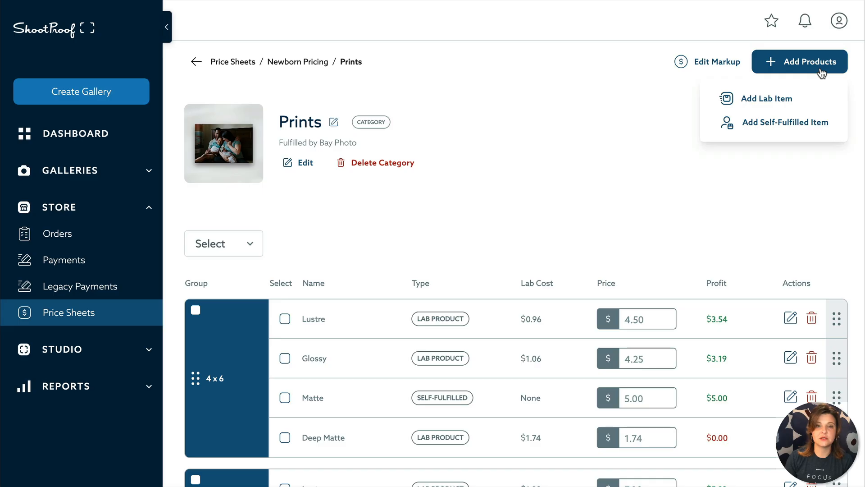
{"action": "left_click", "coordinate": [831, 100]}
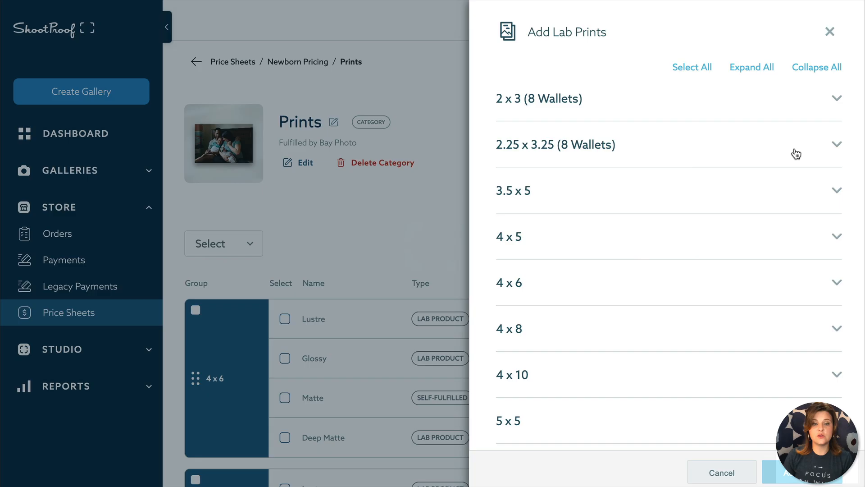
{"action": "scroll", "coordinate": [747, 185], "scroll_direction": "down", "scroll_amount": 19}
{"action": "scroll", "coordinate": [746, 189], "scroll_direction": "up", "scroll_amount": 16}
{"action": "left_click", "coordinate": [729, 471]}
{"action": "left_click", "coordinate": [802, 62]}
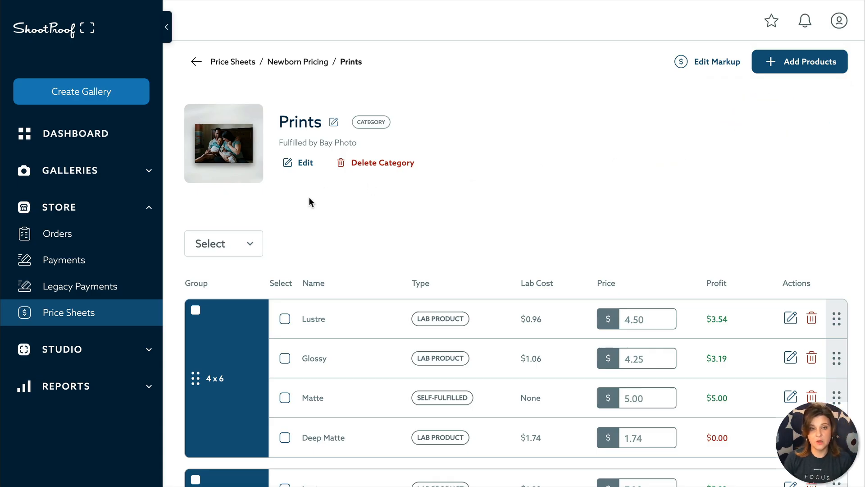
Step: Change the 4 x 6 Deep Matte print price from 1.74 to 3.25
{"action": "scroll", "coordinate": [309, 197], "scroll_direction": "down", "scroll_amount": 2}
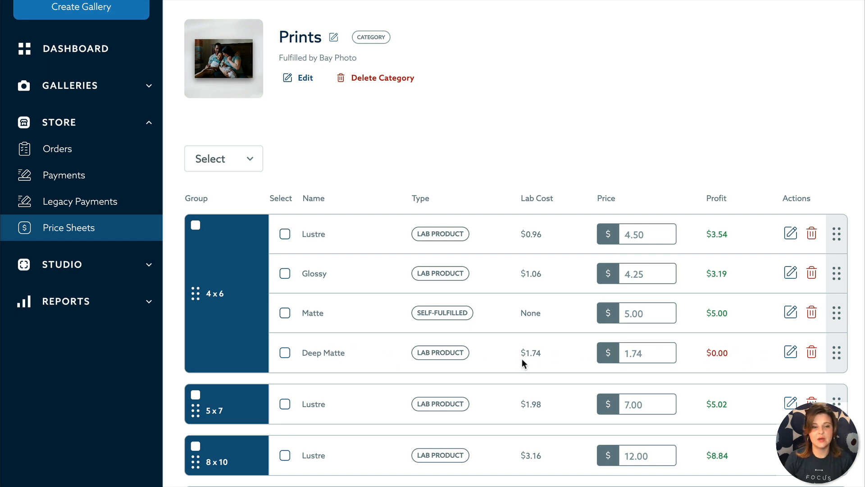
{"action": "left_click", "coordinate": [643, 351]}
{"action": "double_click", "coordinate": [643, 351]}
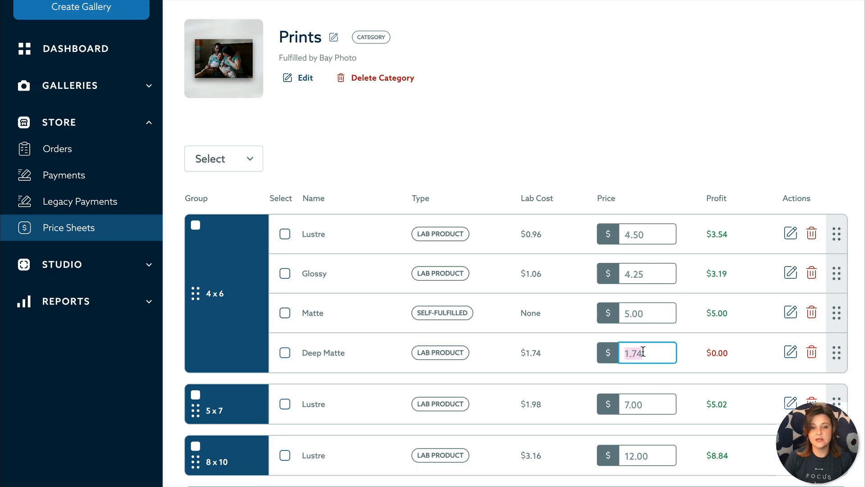
{"action": "type", "text": "3.25"}
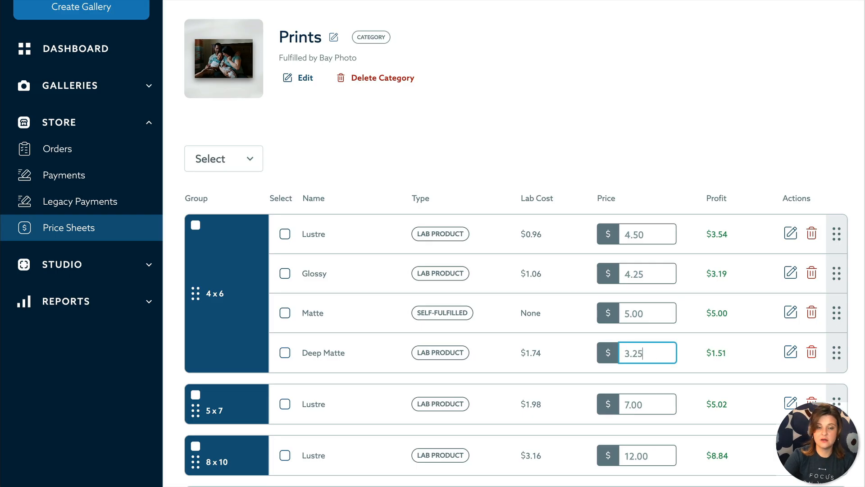
{"action": "left_click", "coordinate": [726, 334]}
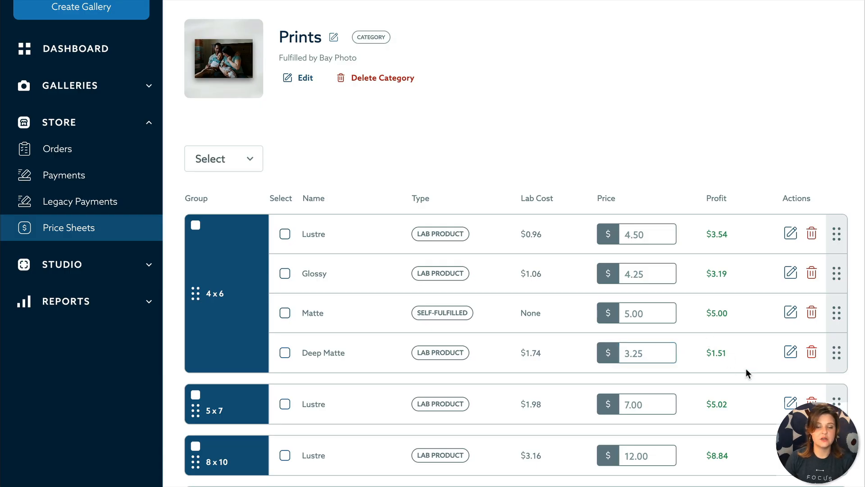
{"action": "scroll", "coordinate": [745, 368], "scroll_direction": "down", "scroll_amount": 3}
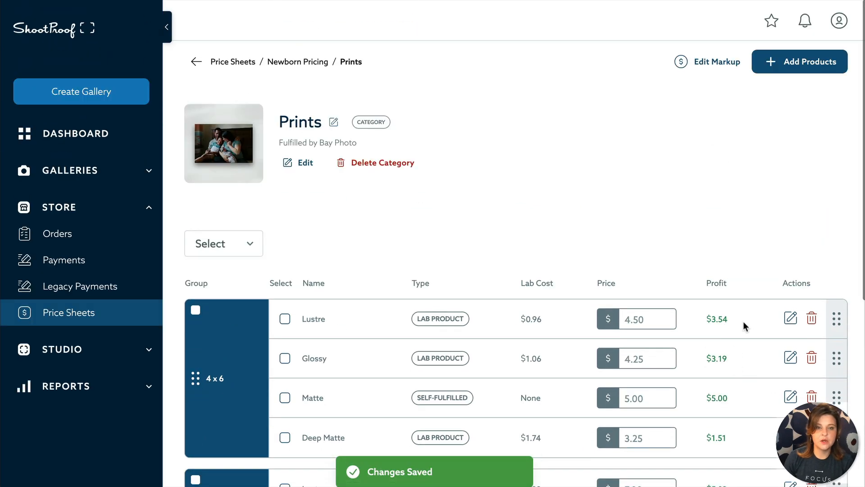
{"action": "left_click", "coordinate": [720, 73]}
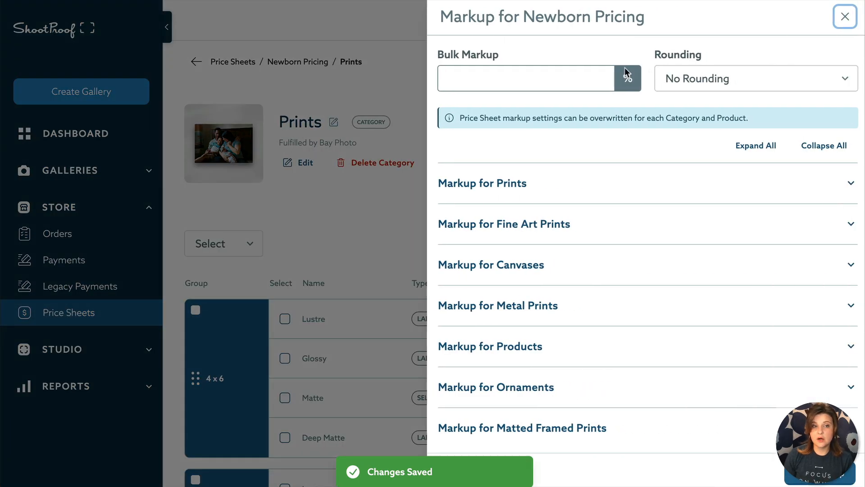
{"action": "left_click", "coordinate": [519, 73]}
{"action": "left_click", "coordinate": [526, 193]}
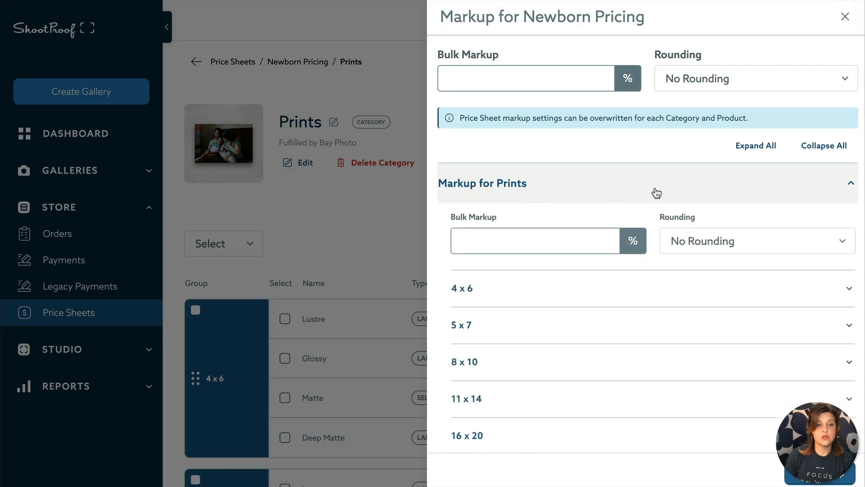
{"action": "left_click", "coordinate": [680, 193]}
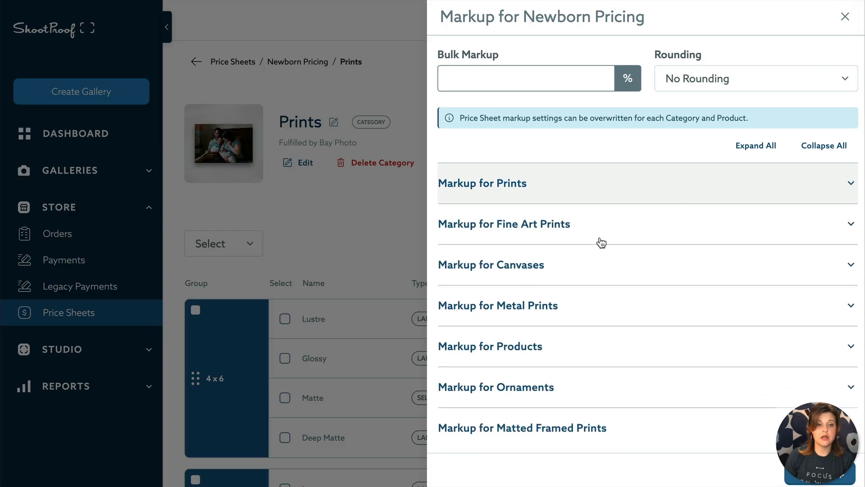
{"action": "left_click", "coordinate": [825, 79]}
{"action": "left_click", "coordinate": [828, 79]}
{"action": "left_click", "coordinate": [845, 16]}
{"action": "scroll", "coordinate": [611, 318], "scroll_direction": "down", "scroll_amount": 2}
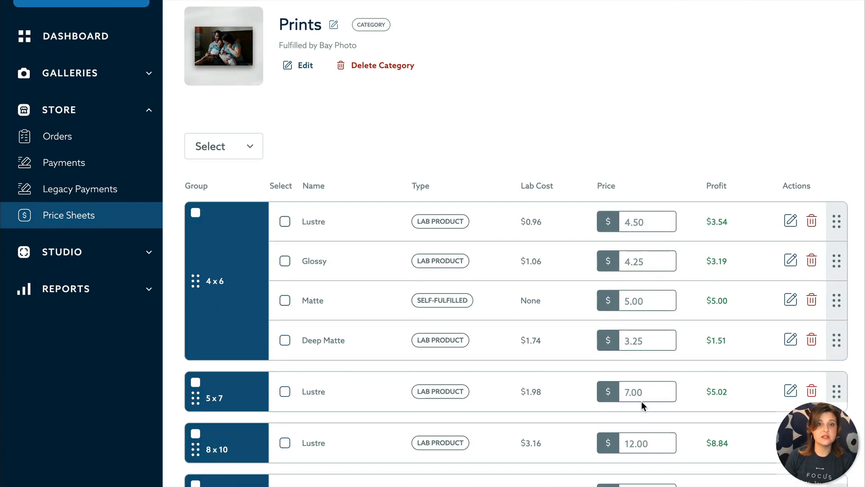
{"action": "scroll", "coordinate": [642, 401], "scroll_direction": "up", "scroll_amount": 2}
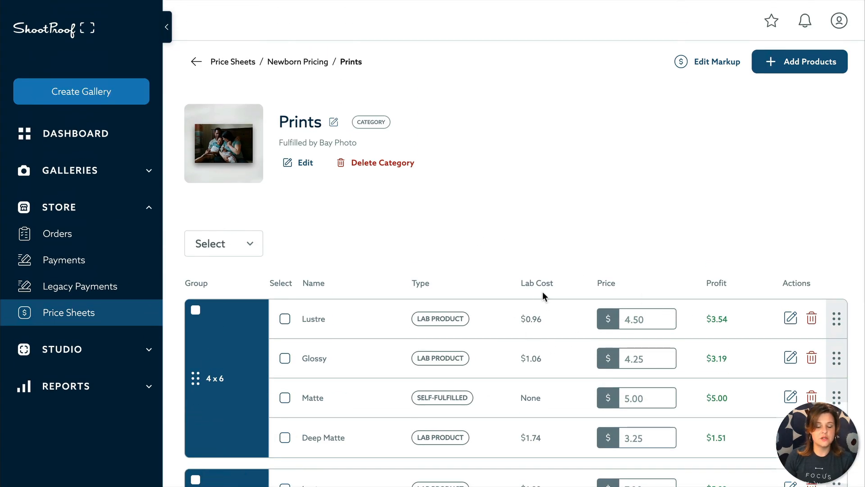
{"action": "left_click", "coordinate": [301, 72]}
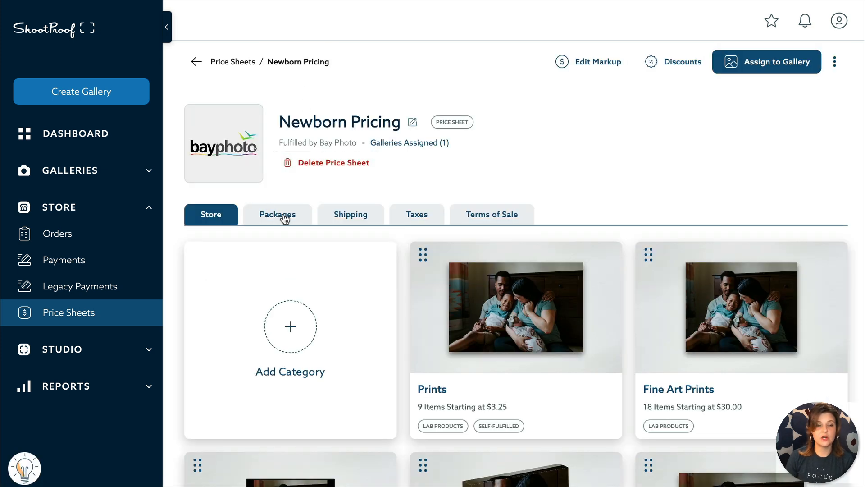
Step: Check the existing Basic and Premium packages on the Packages tab, then add a package
{"action": "left_click", "coordinate": [285, 218]}
{"action": "scroll", "coordinate": [450, 311], "scroll_direction": "down", "scroll_amount": 1}
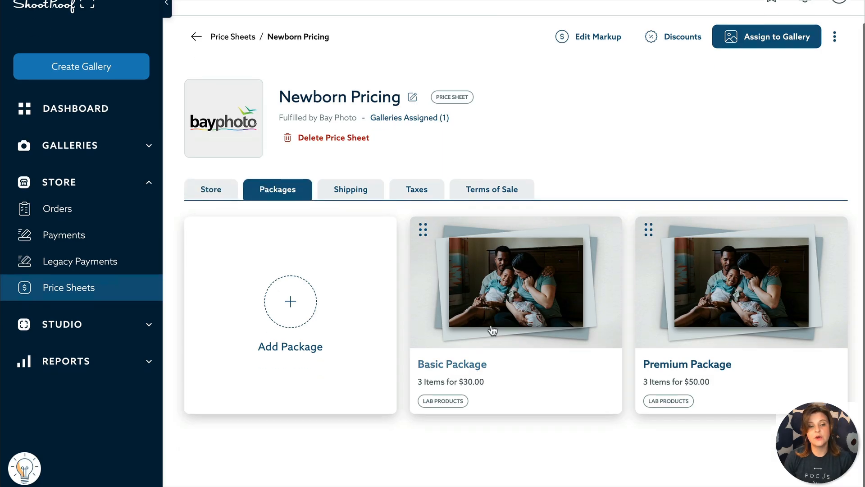
{"action": "scroll", "coordinate": [493, 331], "scroll_direction": "up", "scroll_amount": 1}
{"action": "scroll", "coordinate": [494, 329], "scroll_direction": "down", "scroll_amount": 1}
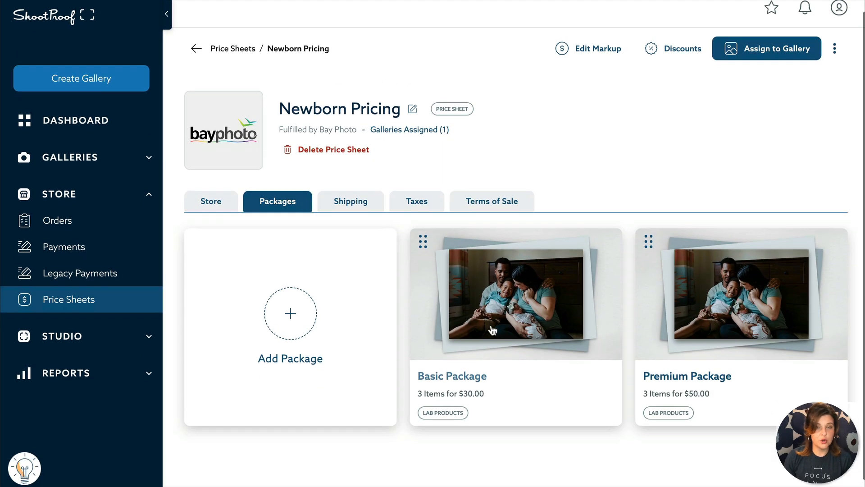
{"action": "left_click", "coordinate": [309, 325]}
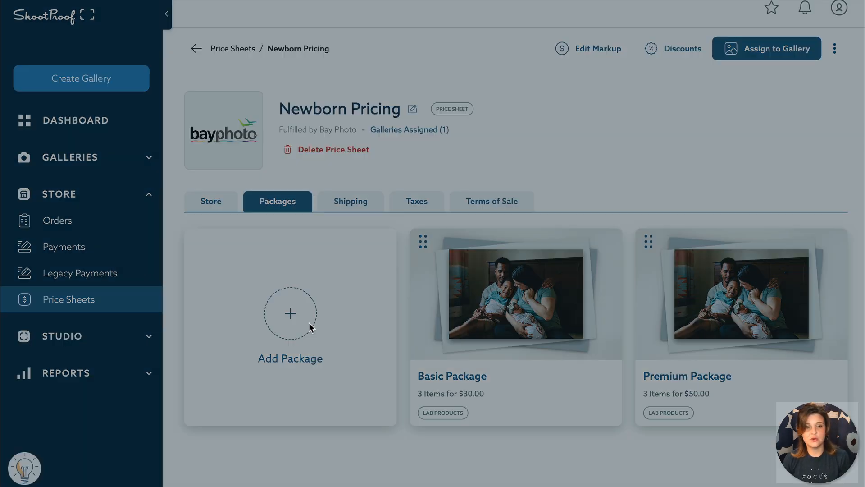
Step: Name the new package 'Deluxe Package'
{"action": "left_click", "coordinate": [638, 140]}
{"action": "type", "text": "DELIXE"}
{"action": "key", "text": "BackSpace"}
{"action": "key", "text": "BackSpace"}
{"action": "key", "text": "BackSpace"}
{"action": "key", "text": "BackSpace"}
{"action": "key", "text": "BackSpace"}
{"action": "key", "text": "BackSpace"}
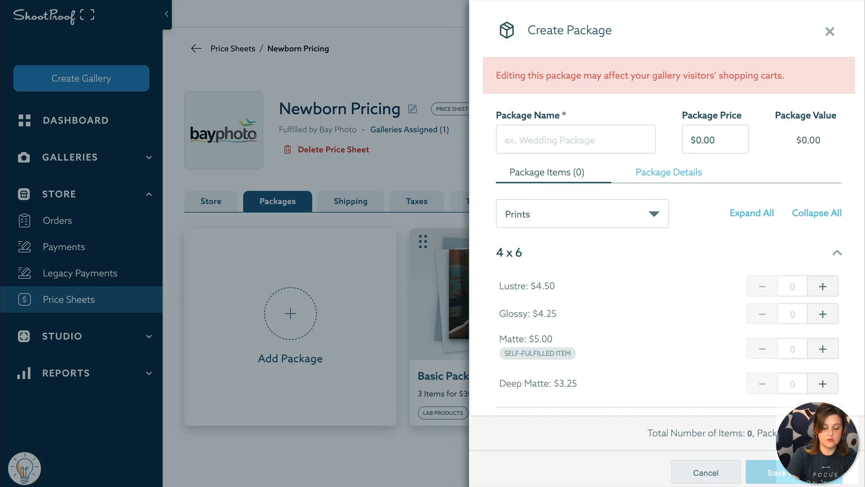
{"action": "type", "text": "Deluxe"}
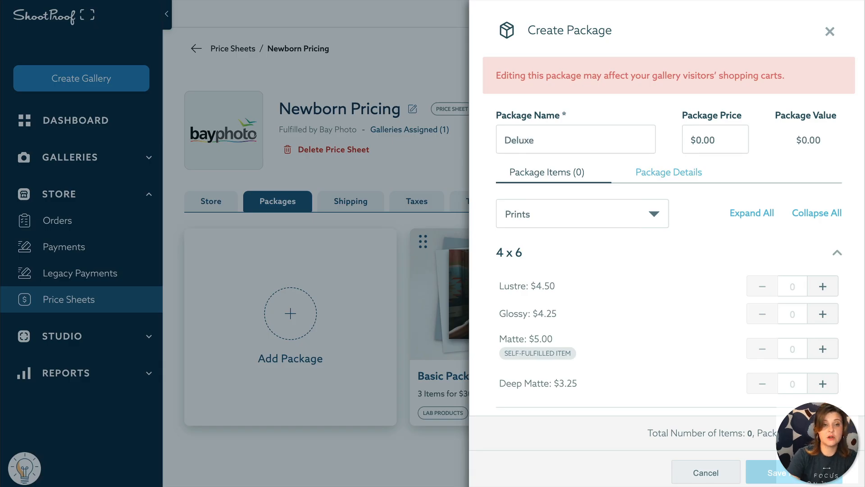
{"action": "type", "text": " Package"}
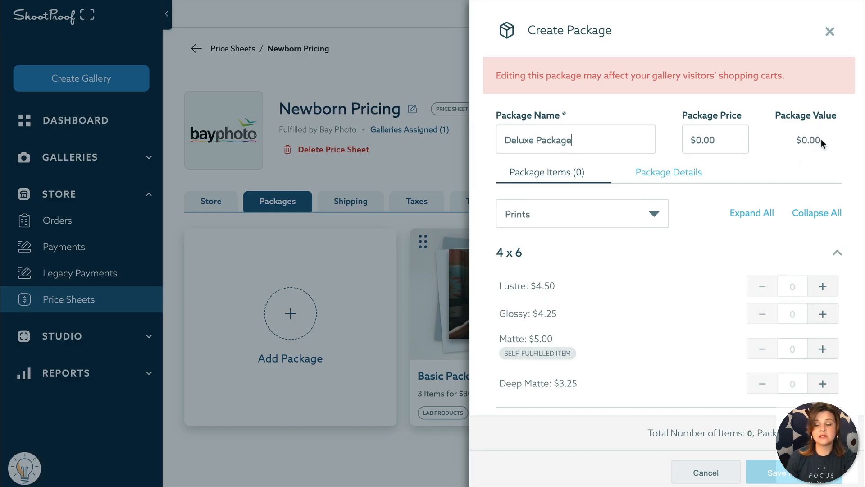
Step: Add Lustre prints: two 4x6, a 5x7 and two 8x10
{"action": "left_click", "coordinate": [826, 295]}
{"action": "left_click", "coordinate": [826, 295]}
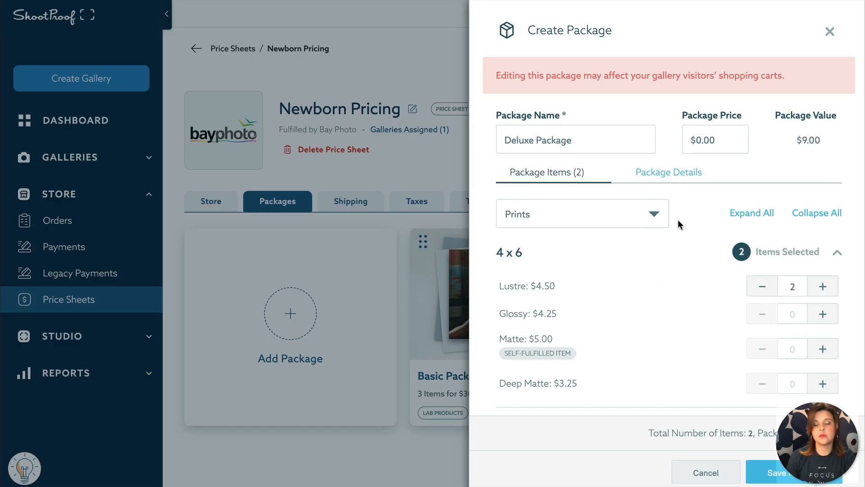
{"action": "scroll", "coordinate": [694, 293], "scroll_direction": "down", "scroll_amount": 4}
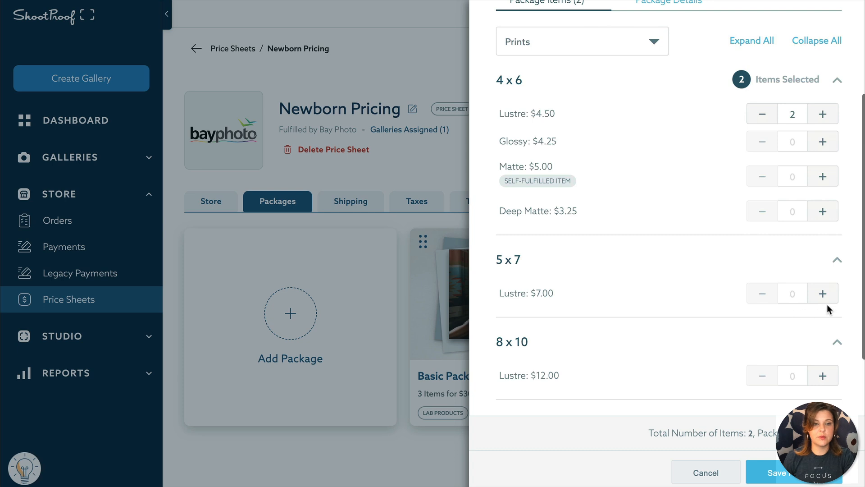
{"action": "left_click", "coordinate": [823, 293]}
{"action": "left_click", "coordinate": [823, 293]}
{"action": "left_click", "coordinate": [823, 375]}
{"action": "left_click", "coordinate": [823, 375]}
{"action": "scroll", "coordinate": [593, 245], "scroll_direction": "up", "scroll_amount": 4}
Step: Add one 11x14 canvas from the Canvases category
{"action": "left_click", "coordinate": [637, 226]}
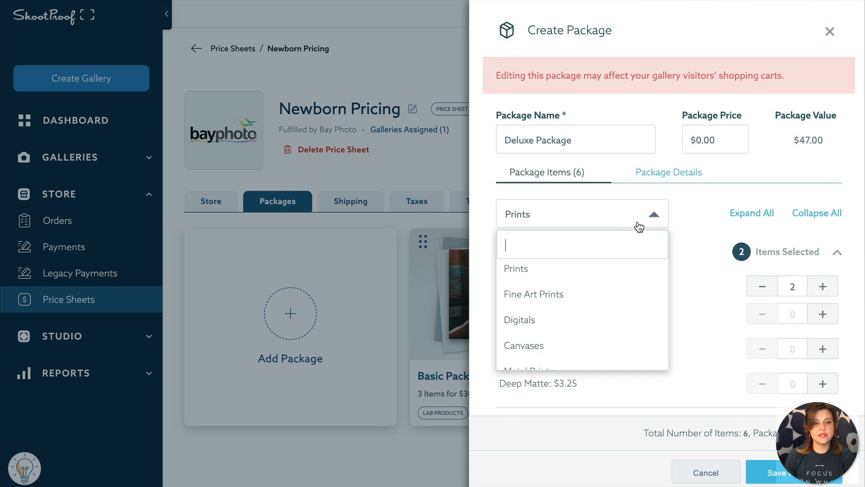
{"action": "left_click", "coordinate": [587, 345]}
{"action": "scroll", "coordinate": [767, 311], "scroll_direction": "down", "scroll_amount": 2}
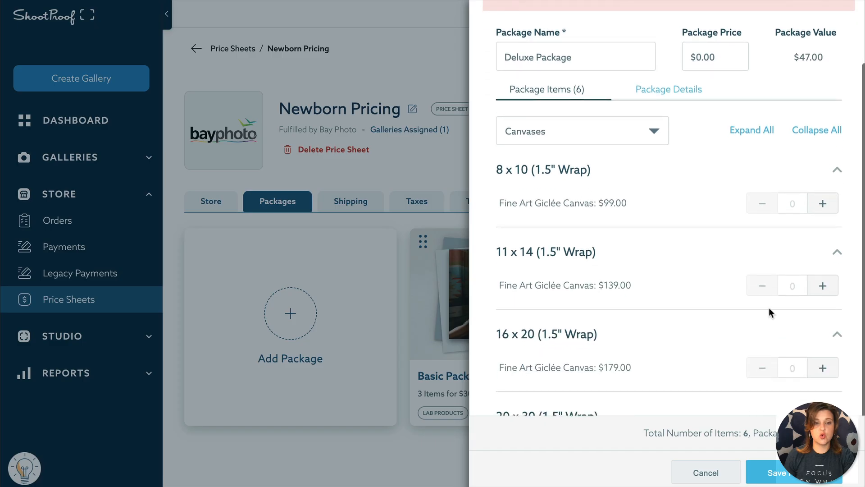
{"action": "left_click", "coordinate": [823, 286]}
Step: Add three full-resolution individual digitals from ShootProof-Fulfilled Digitals
{"action": "left_click", "coordinate": [634, 138]}
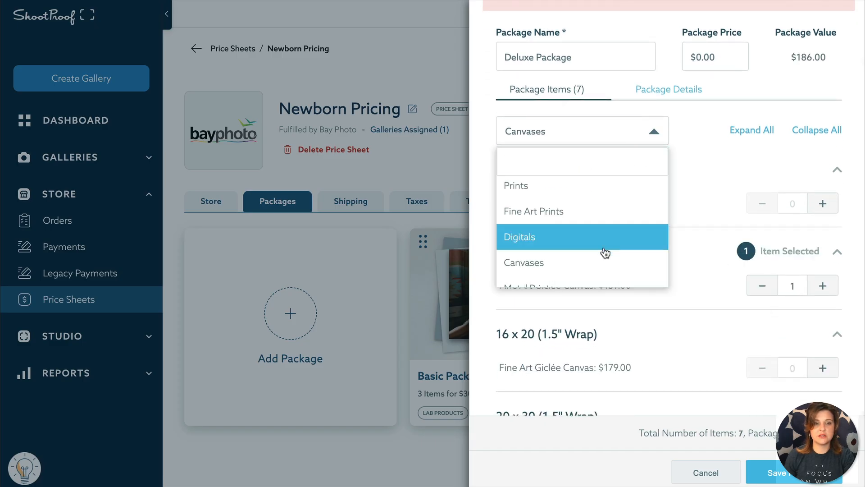
{"action": "left_click", "coordinate": [607, 243]}
{"action": "left_click", "coordinate": [814, 262]}
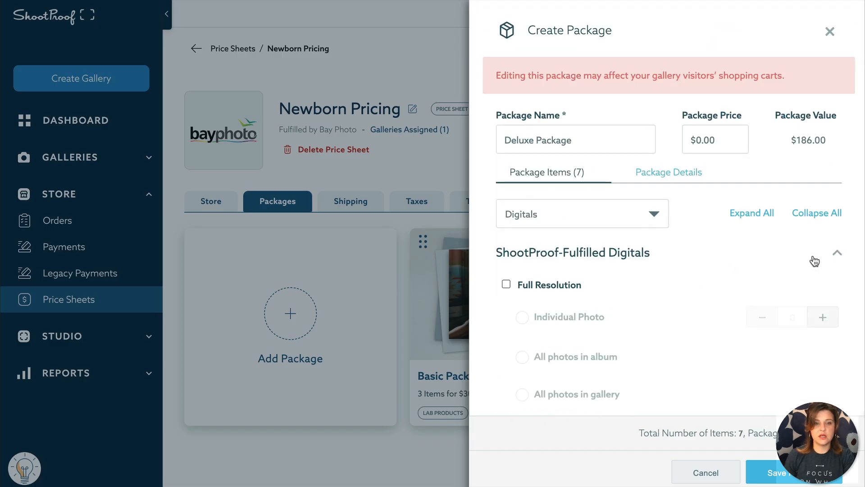
{"action": "left_click", "coordinate": [506, 283]}
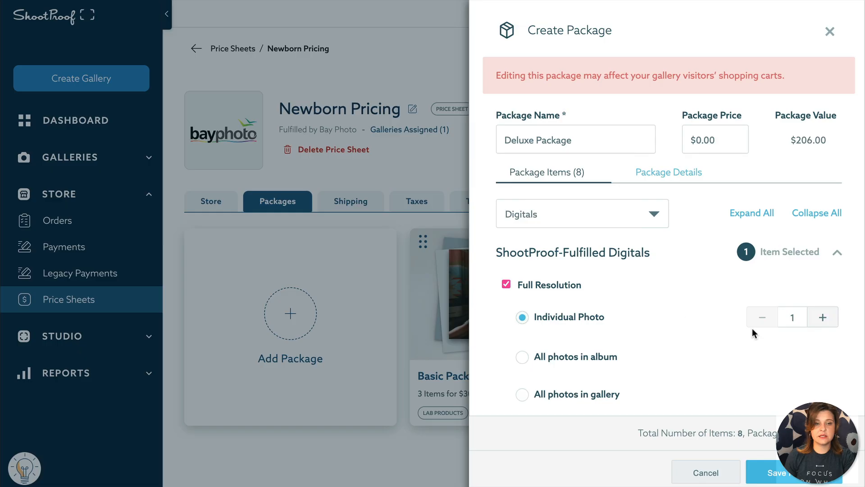
{"action": "left_click", "coordinate": [823, 317]}
{"action": "left_click", "coordinate": [823, 317]}
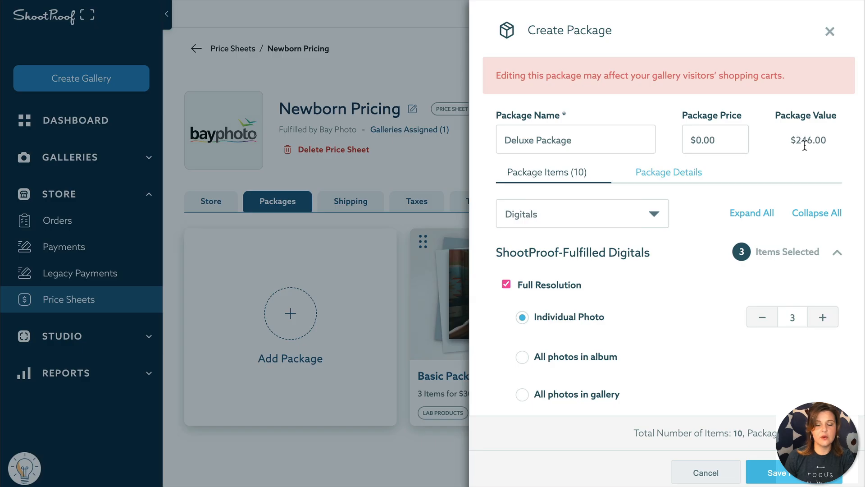
Step: Set the Deluxe Package price to $215.00
{"action": "left_click", "coordinate": [726, 146]}
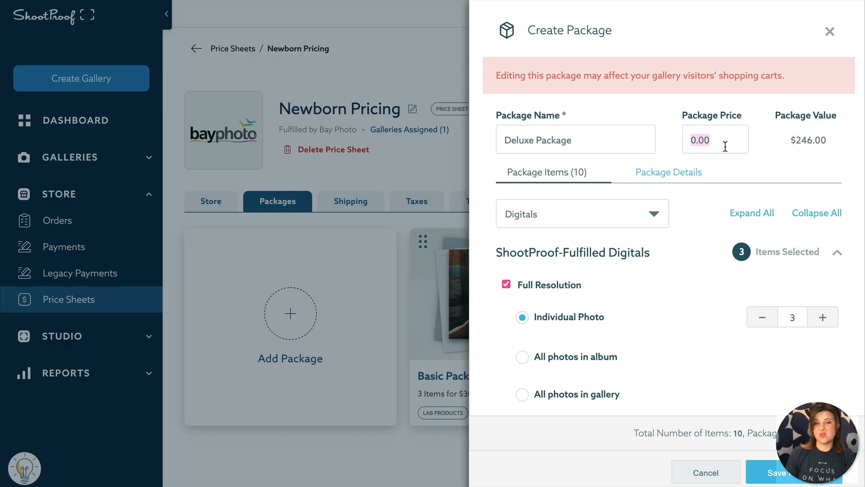
{"action": "type", "text": "3"}
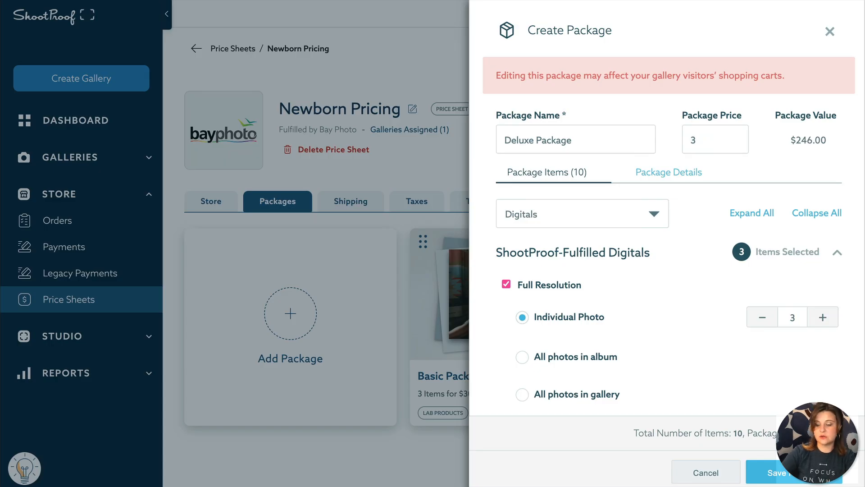
{"action": "key", "text": "BackSpace"}
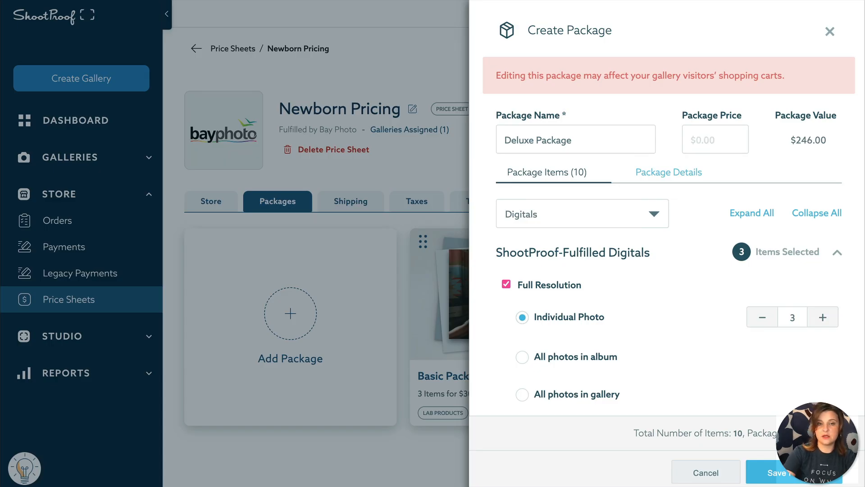
{"action": "type", "text": "215"}
{"action": "left_click", "coordinate": [785, 176]}
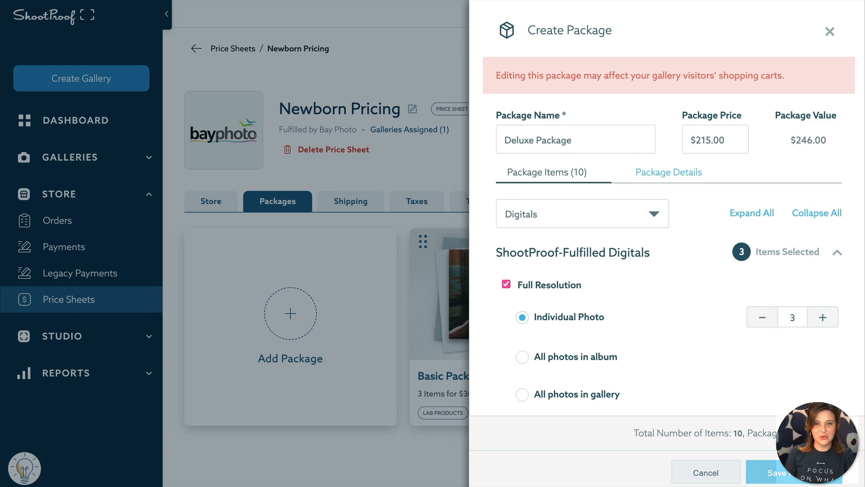
Step: Save the Deluxe Package and bring up the Newborn Pricing shipping settings
{"action": "left_click", "coordinate": [771, 473]}
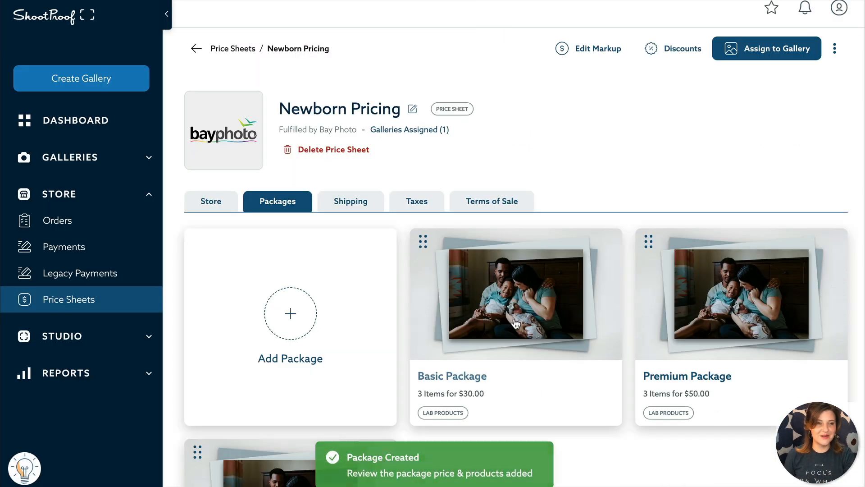
{"action": "scroll", "coordinate": [495, 322], "scroll_direction": "down", "scroll_amount": 5}
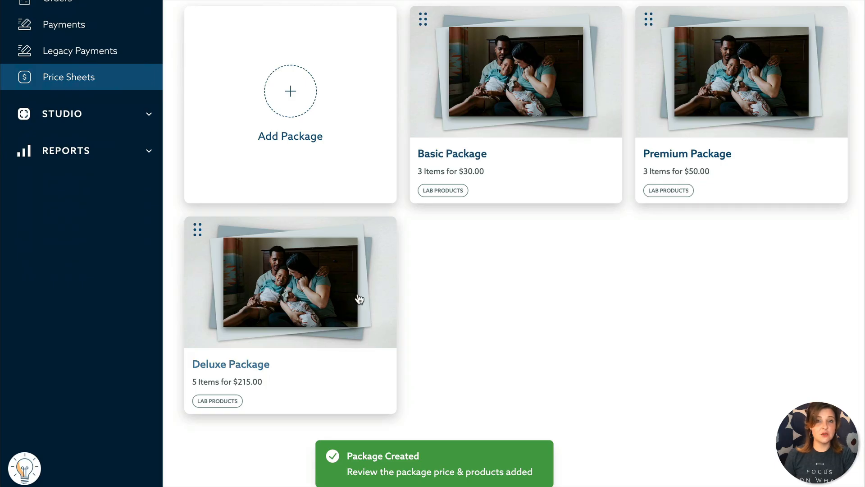
{"action": "scroll", "coordinate": [360, 299], "scroll_direction": "up", "scroll_amount": 5}
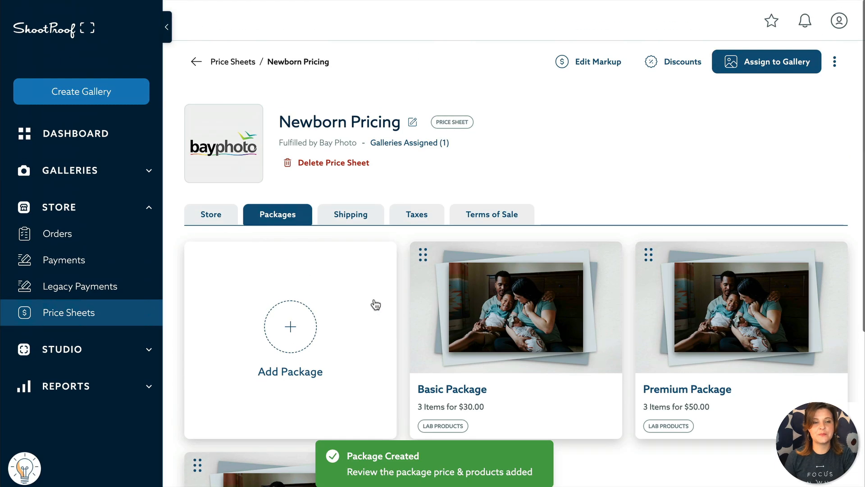
{"action": "left_click", "coordinate": [379, 225]}
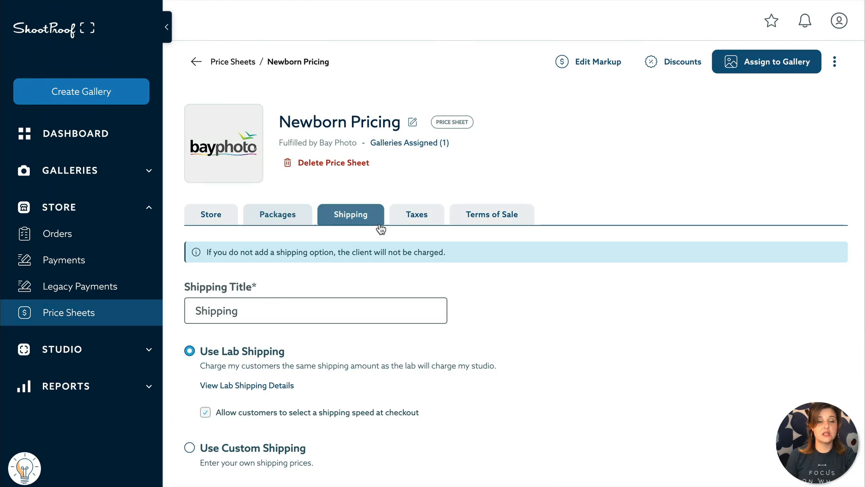
{"action": "scroll", "coordinate": [406, 261], "scroll_direction": "down", "scroll_amount": 2}
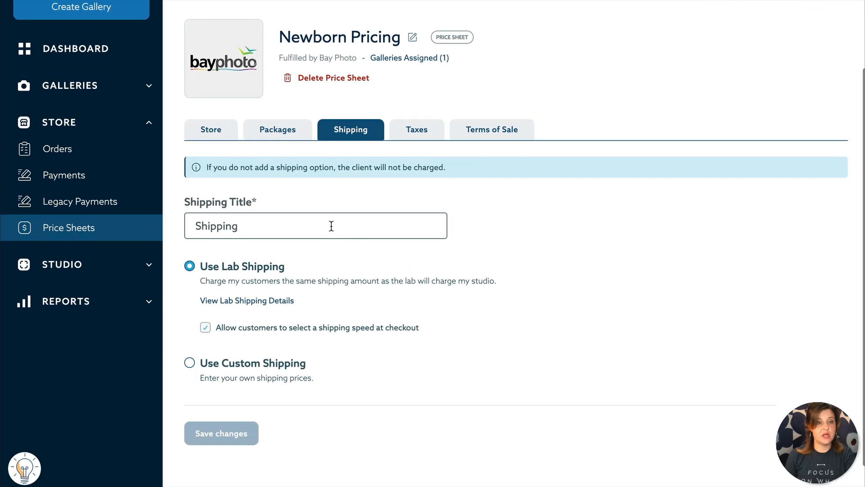
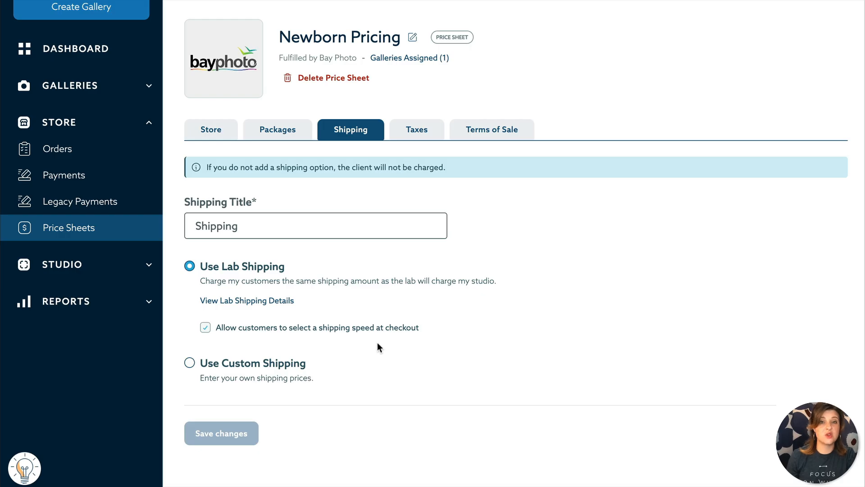
Step: Switch the Newborn Pricing sheet to its Taxes settings (0% tax, all states selected)
{"action": "left_click", "coordinate": [433, 136]}
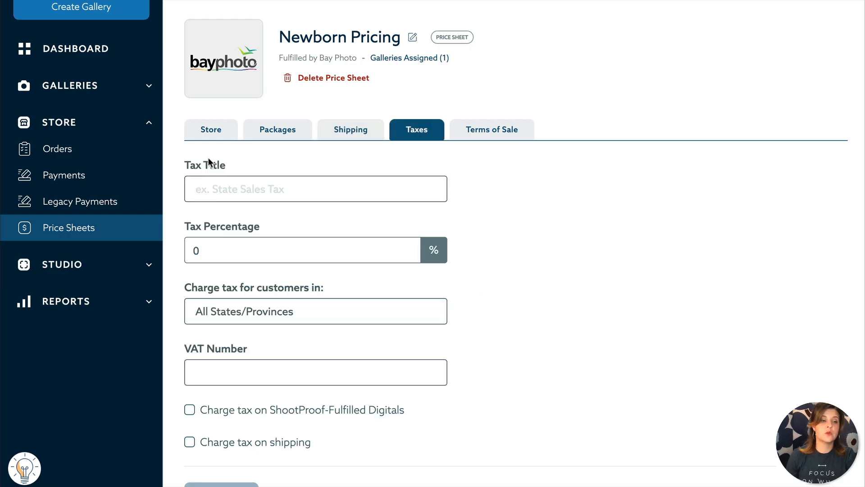
{"action": "left_click", "coordinate": [381, 185]}
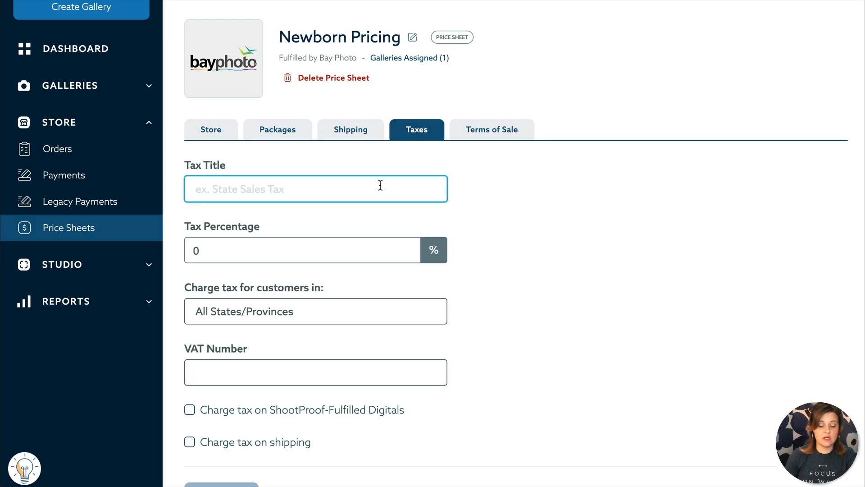
{"action": "left_click", "coordinate": [217, 255]}
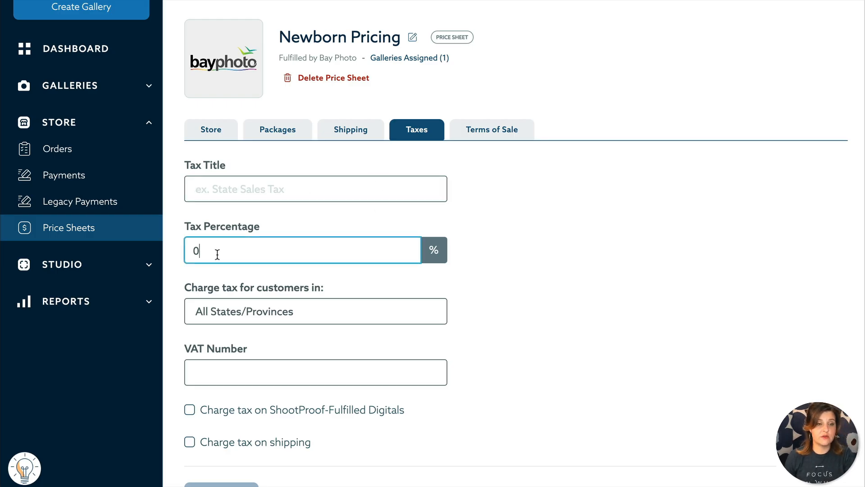
{"action": "left_click_drag", "start_coordinate": [226, 247], "coordinate": [149, 244]}
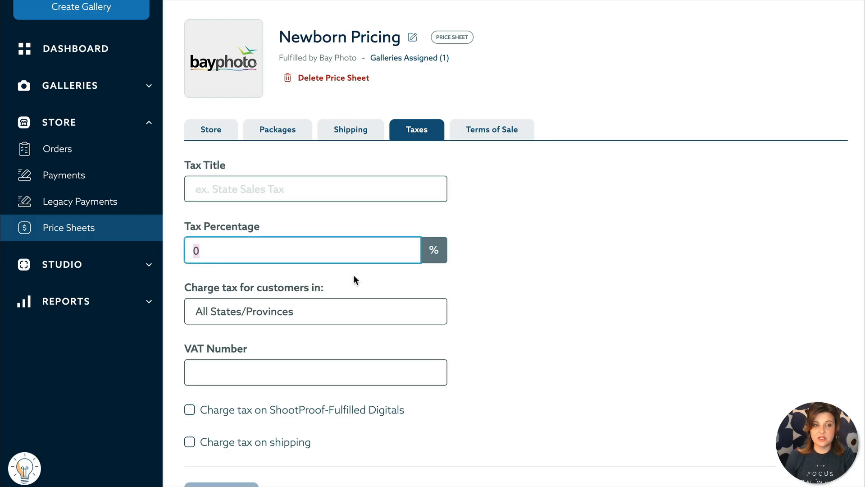
{"action": "type", "text": "7"}
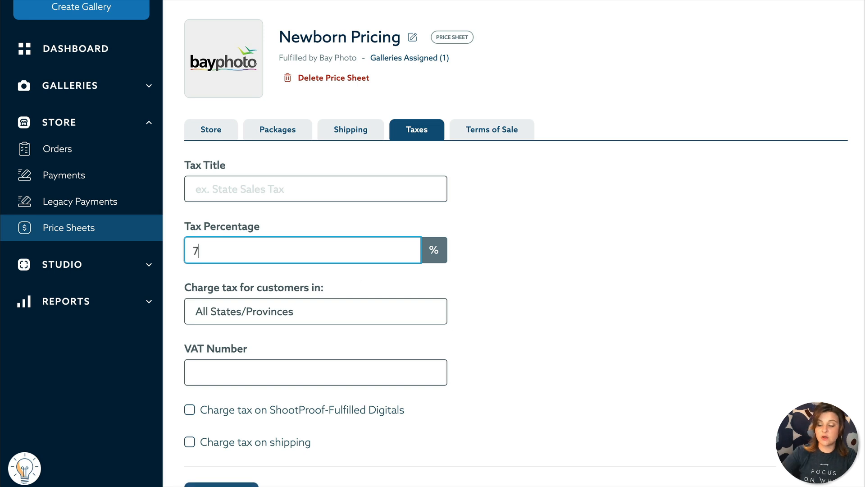
{"action": "left_click", "coordinate": [694, 306]}
{"action": "left_click", "coordinate": [344, 261]}
{"action": "key", "text": "BackSpace"}
{"action": "type", "text": "0"}
{"action": "left_click", "coordinate": [377, 305]}
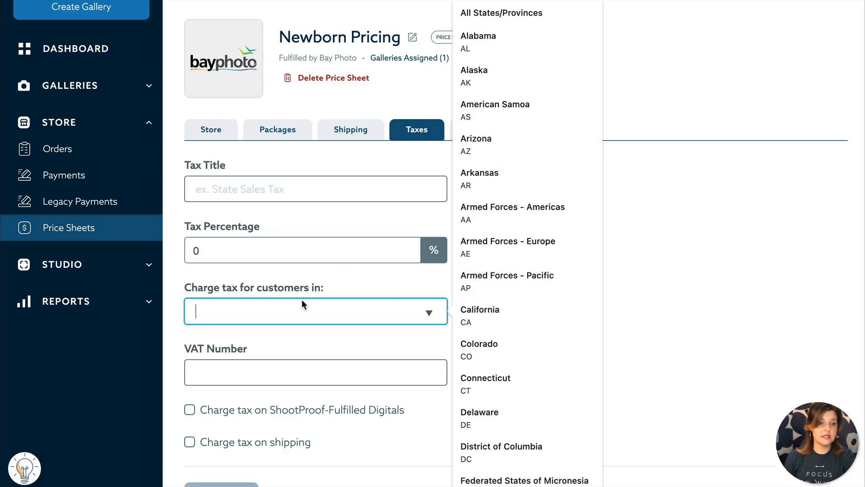
{"action": "left_click", "coordinate": [301, 311]}
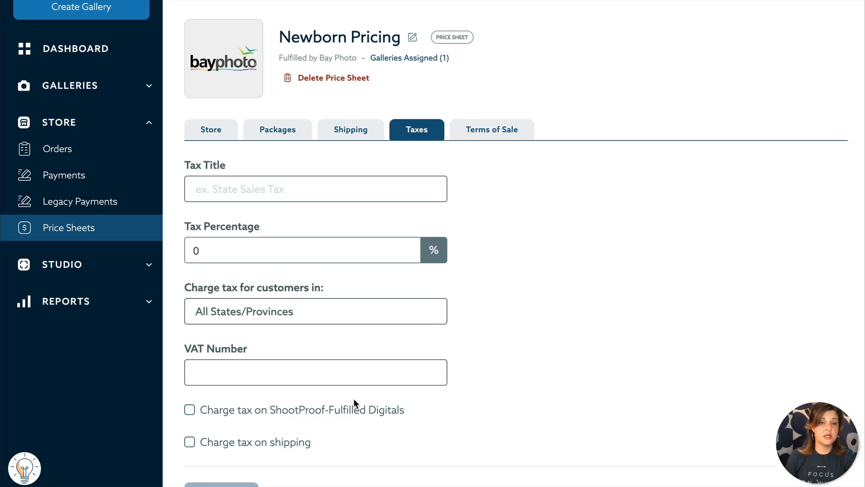
Step: Show the Newborn Pricing Terms of Sale page with its empty checkout message
{"action": "left_click", "coordinate": [513, 138]}
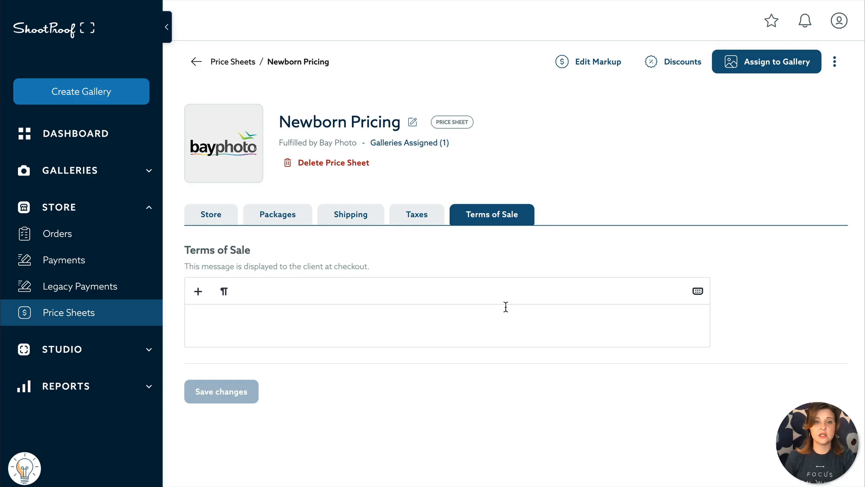
Step: Review the Discounts list, start a new discount, then dismiss the discount types without creating one
{"action": "left_click", "coordinate": [683, 75]}
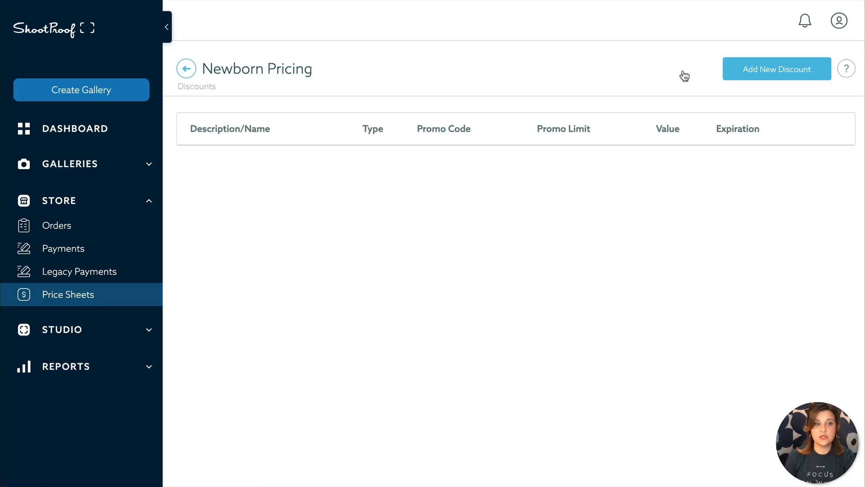
{"action": "left_click", "coordinate": [760, 70]}
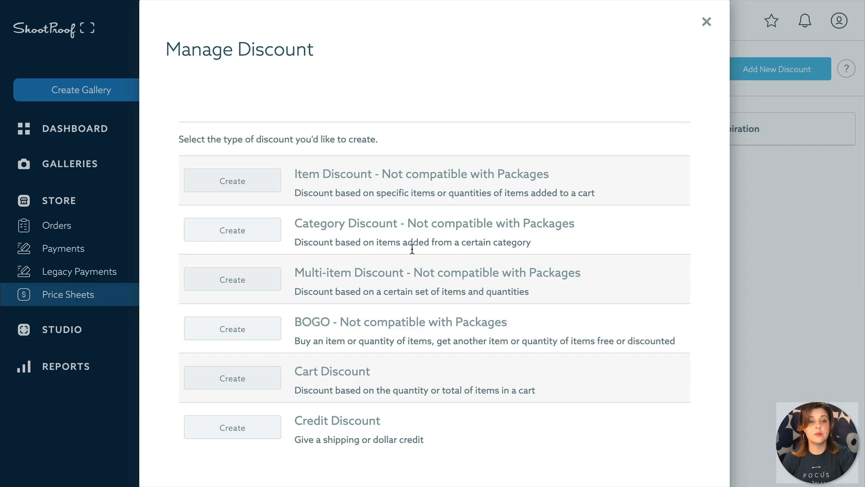
{"action": "left_click", "coordinate": [707, 22]}
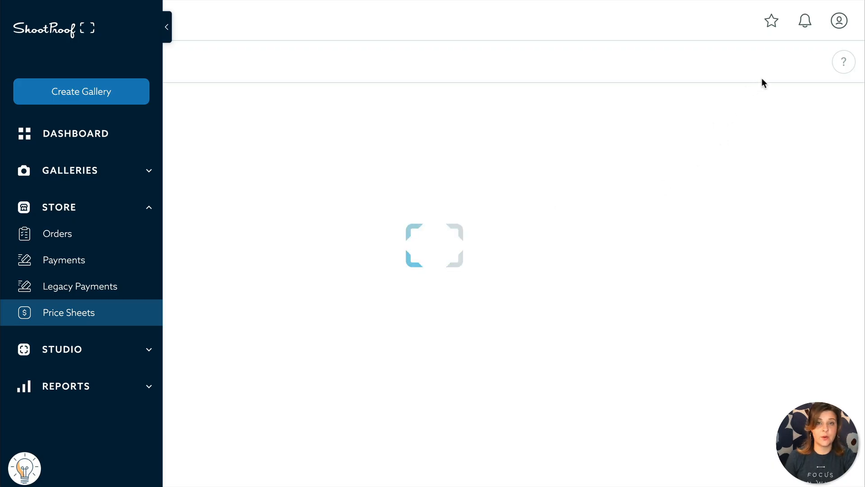
{"action": "left_click", "coordinate": [782, 69]}
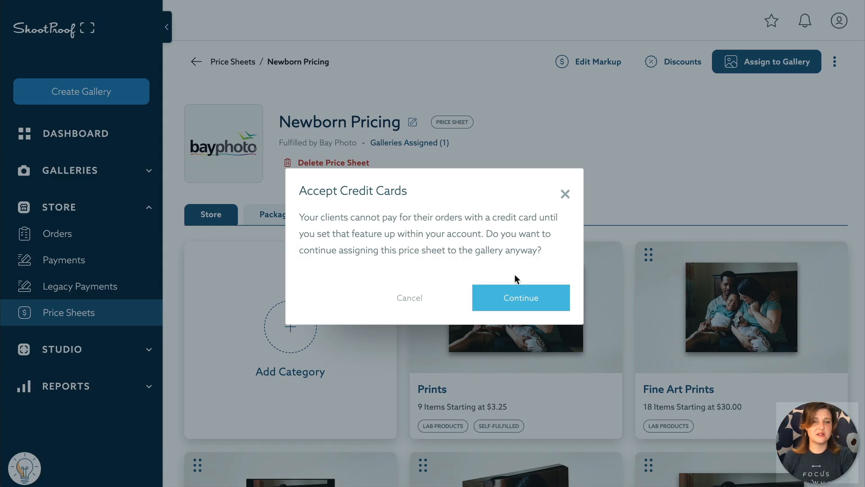
{"action": "left_click", "coordinate": [536, 302]}
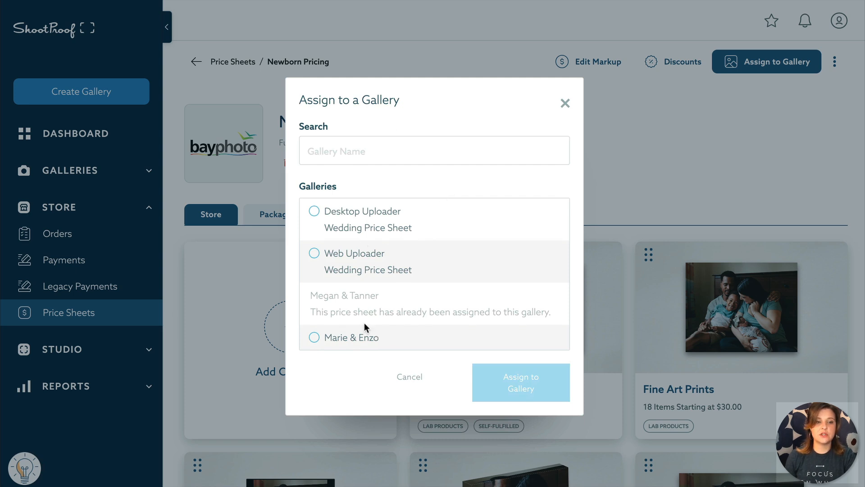
{"action": "scroll", "coordinate": [386, 258], "scroll_direction": "down", "scroll_amount": 1}
{"action": "scroll", "coordinate": [384, 307], "scroll_direction": "up", "scroll_amount": 1}
{"action": "left_click", "coordinate": [377, 248]}
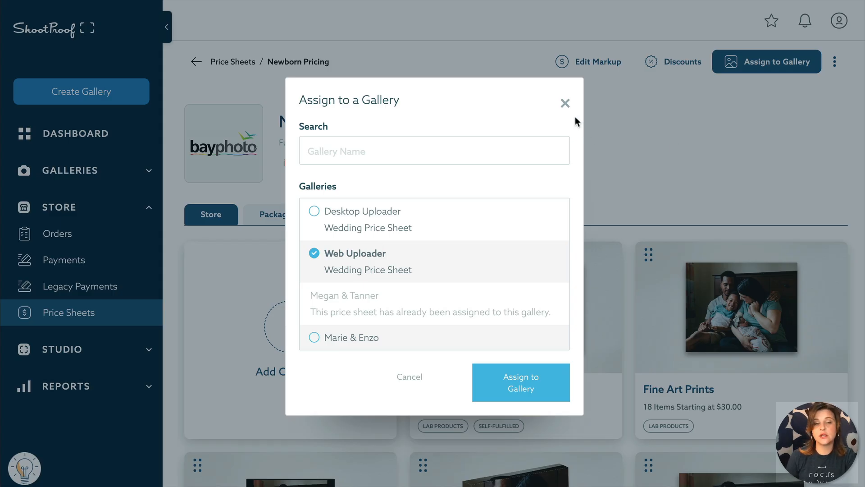
{"action": "left_click", "coordinate": [565, 103]}
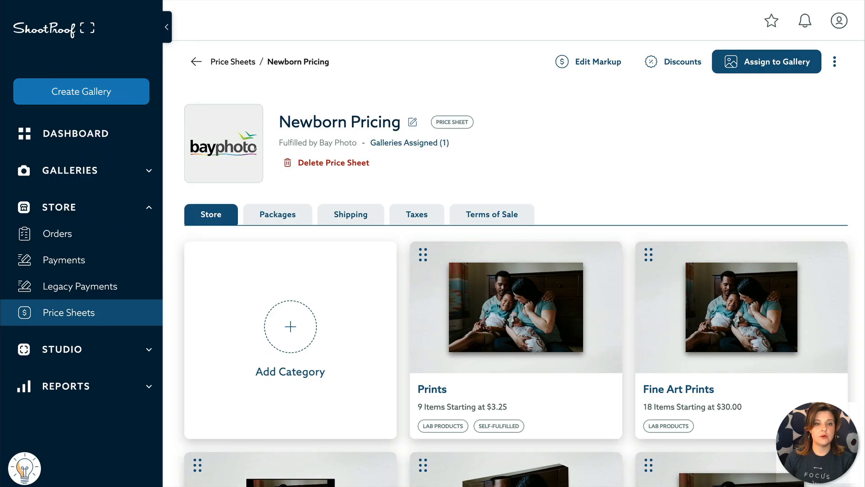
Step: Choose Accept Credit Cards from the profile account menu
{"action": "left_click", "coordinate": [840, 20]}
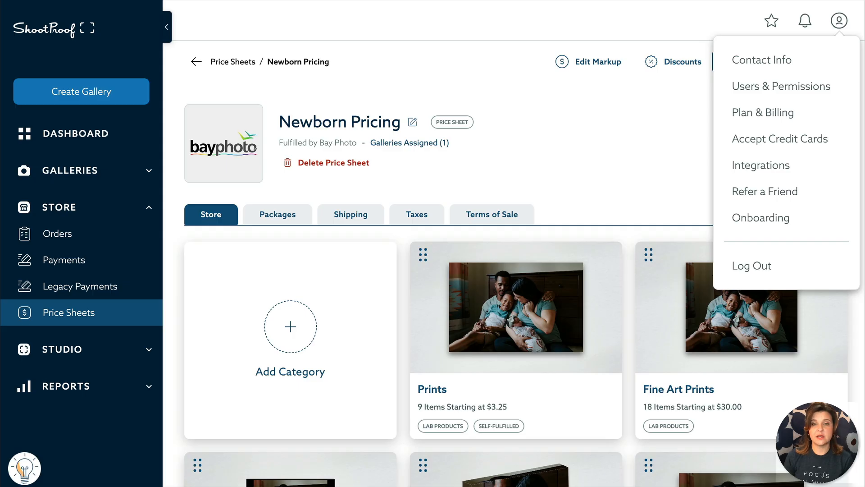
{"action": "left_click", "coordinate": [781, 139]}
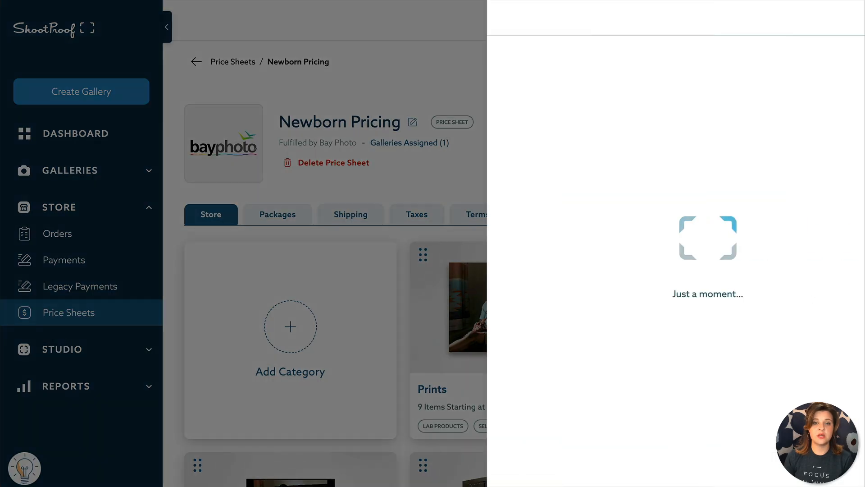